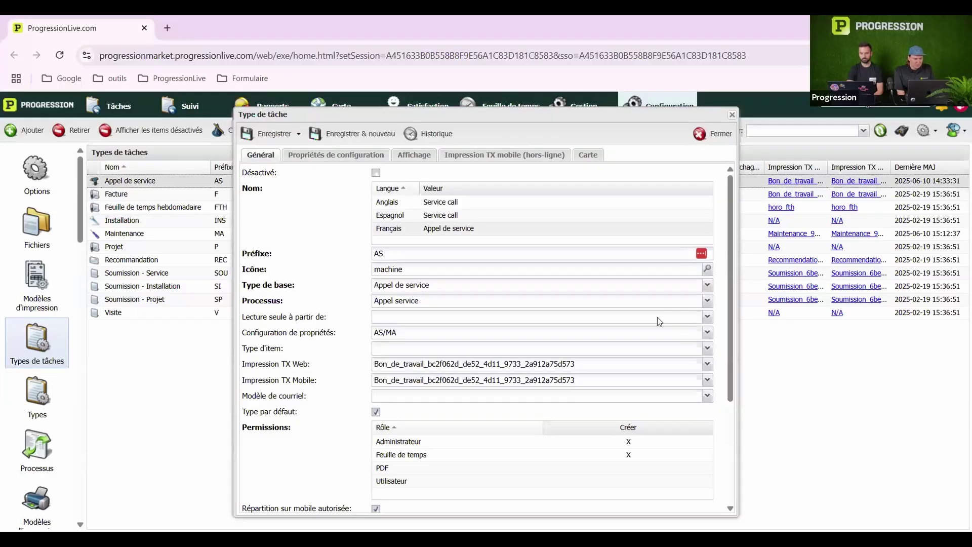
# Check the base type options, close the Appel de service settings unchanged, and show the Tâches list
pyautogui.click(513, 287)
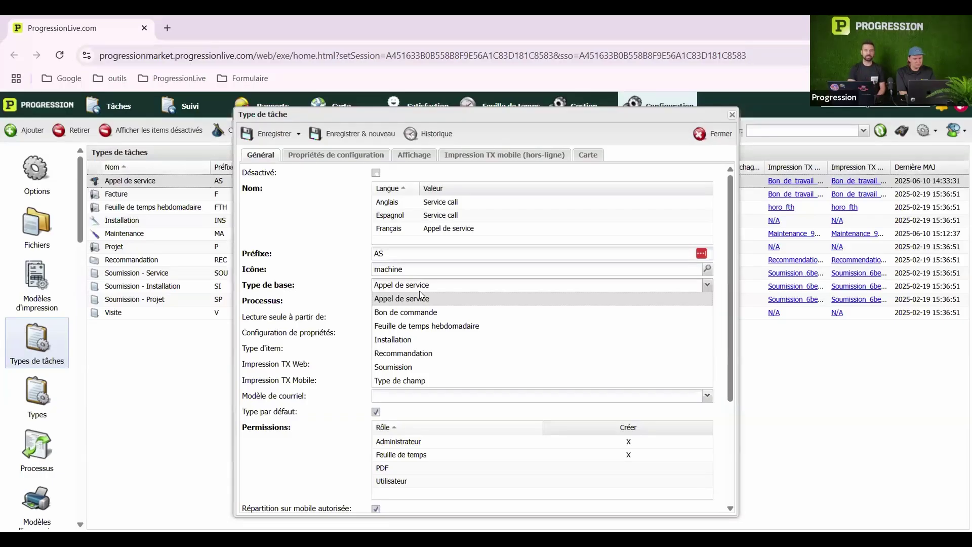
pyautogui.click(732, 116)
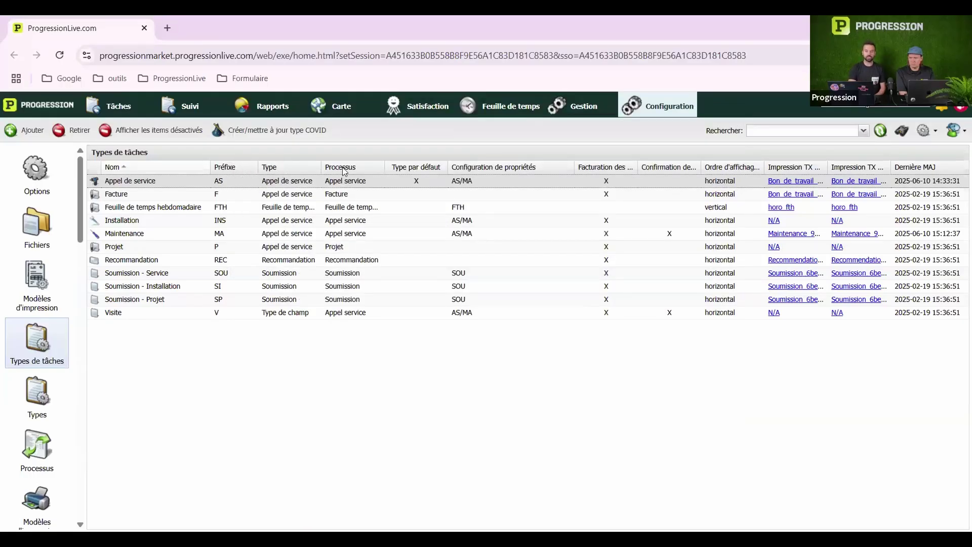
pyautogui.click(114, 110)
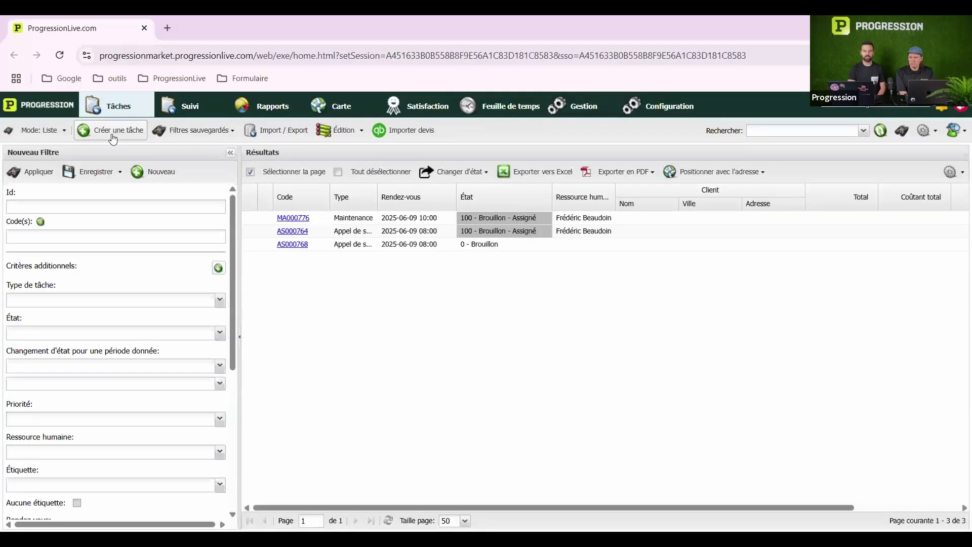
pyautogui.click(112, 137)
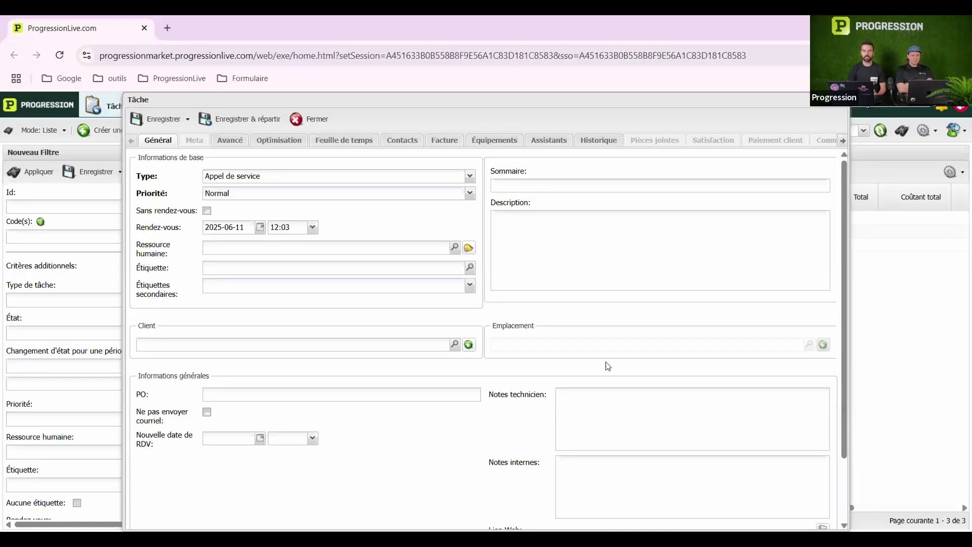
pyautogui.scroll(-3, 608, 367)
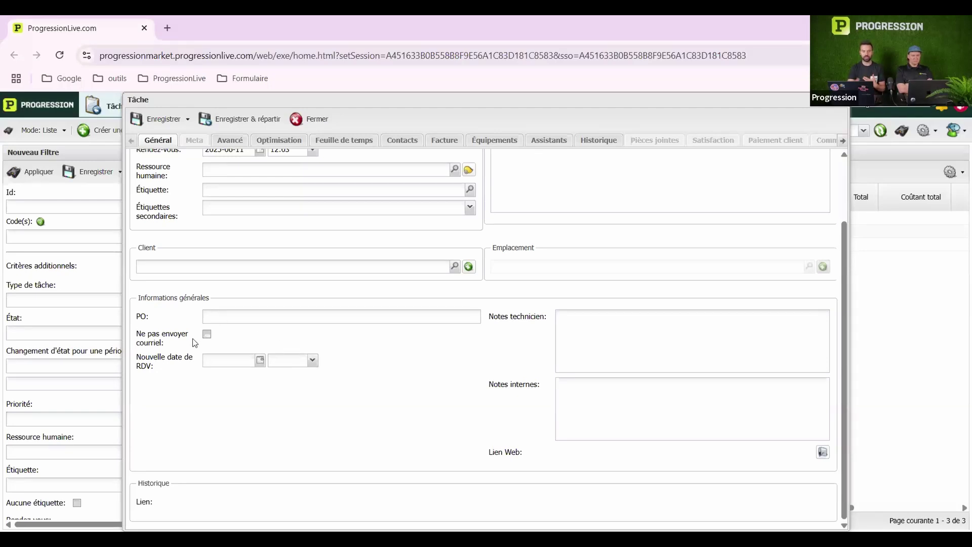
pyautogui.moveTo(195, 343)
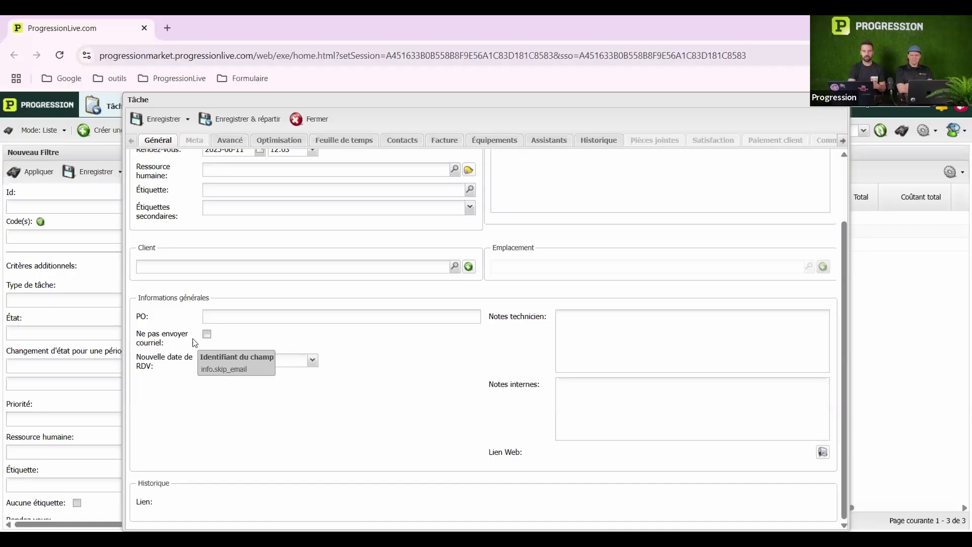
pyautogui.moveTo(159, 483)
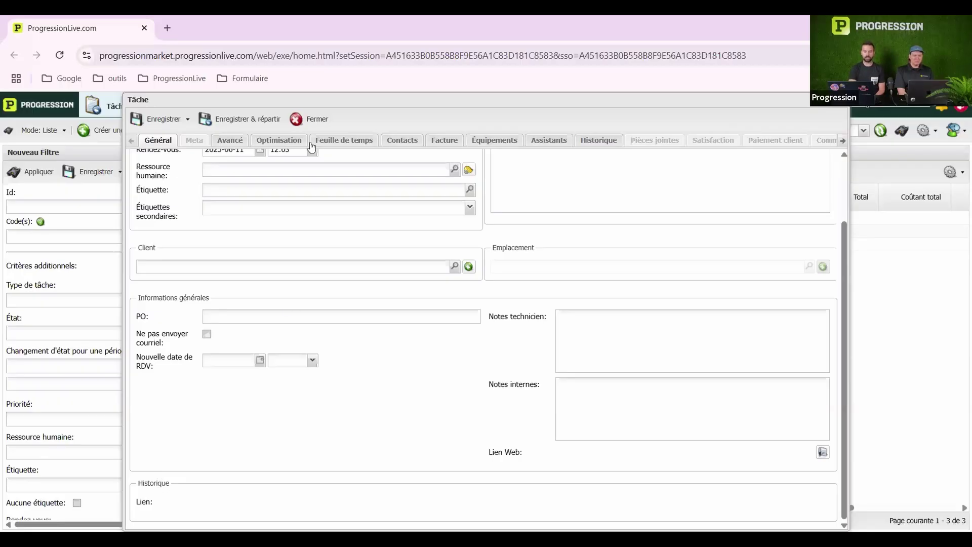
pyautogui.click(310, 121)
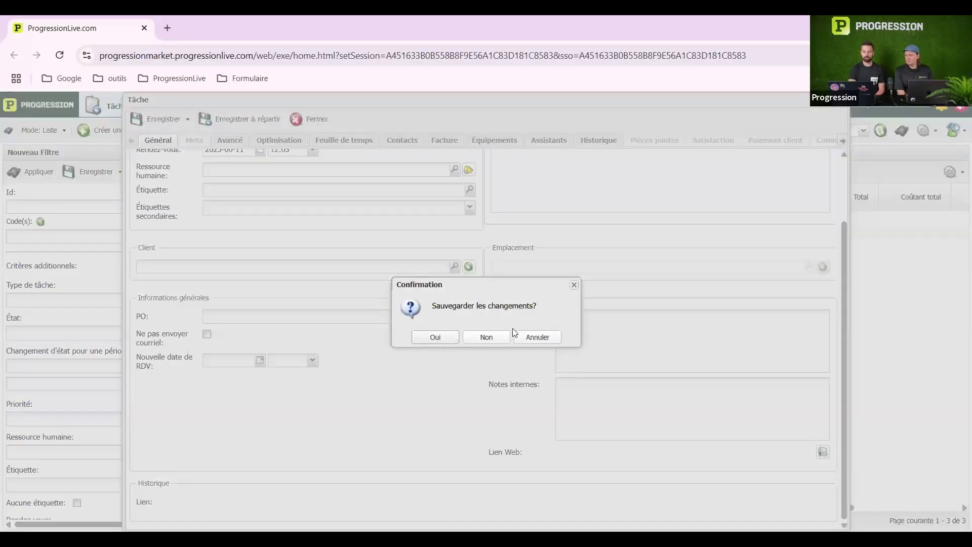
pyautogui.click(487, 337)
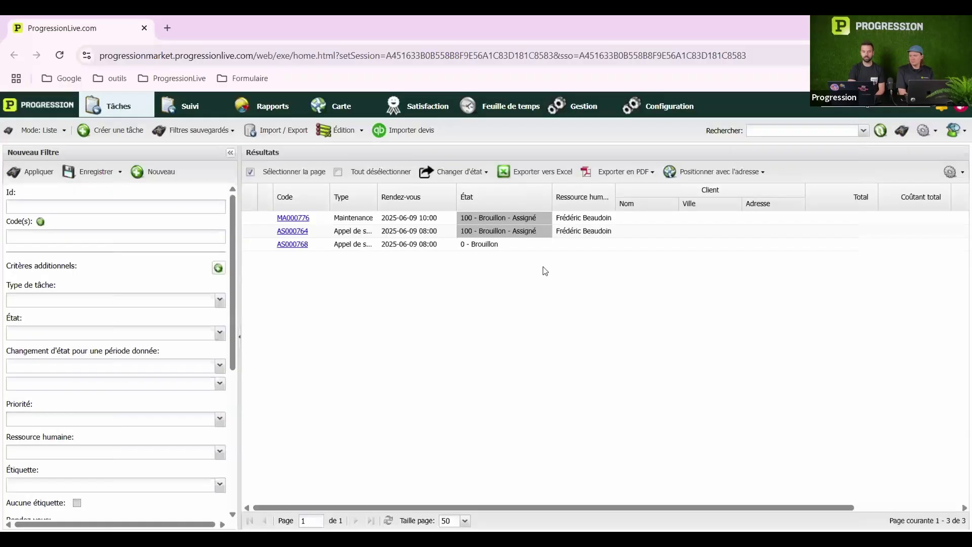
pyautogui.click(668, 108)
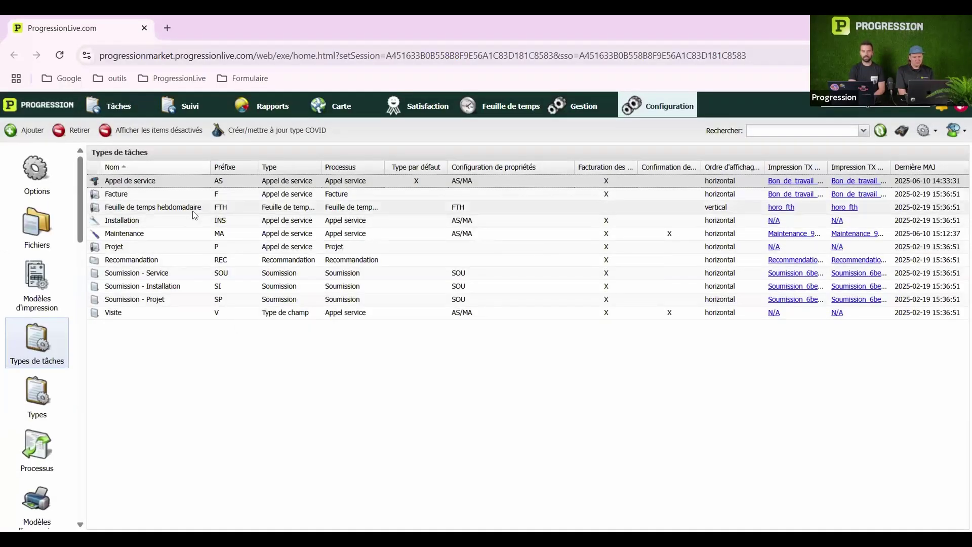
# Glance at the Appel de service task type settings, then go to the Configuration Types page
pyautogui.doubleClick(182, 182)
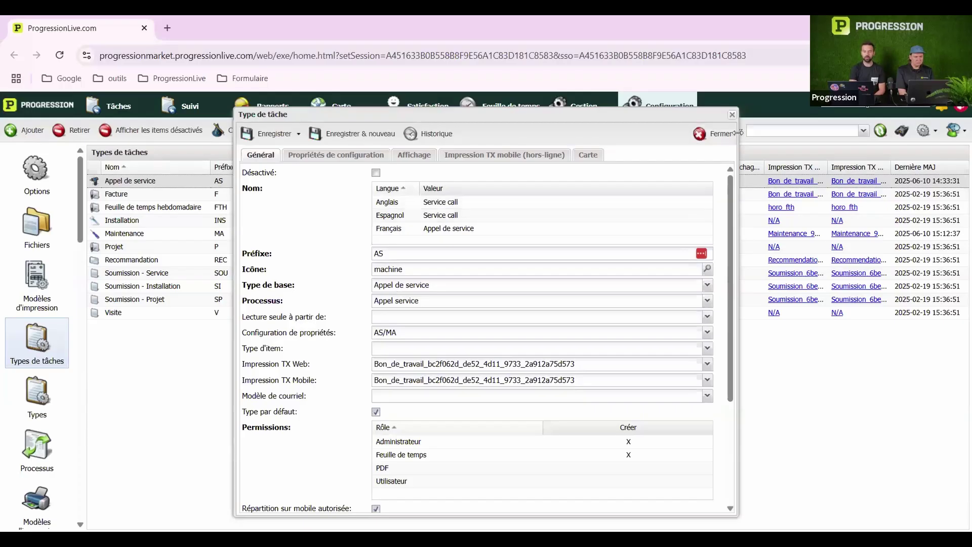
pyautogui.click(733, 117)
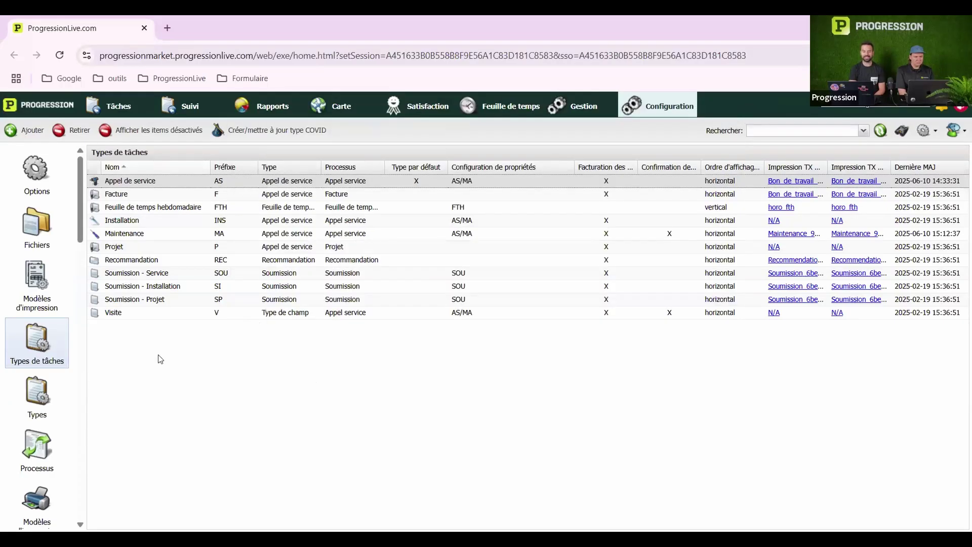
pyautogui.click(50, 400)
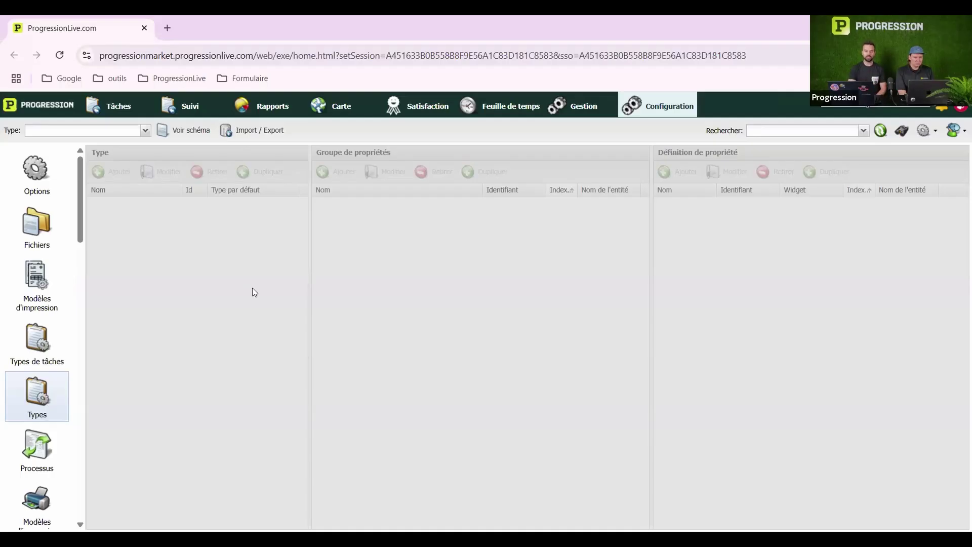
# Filter the Type list to Type de tâche de base and select Appel de service
pyautogui.click(117, 131)
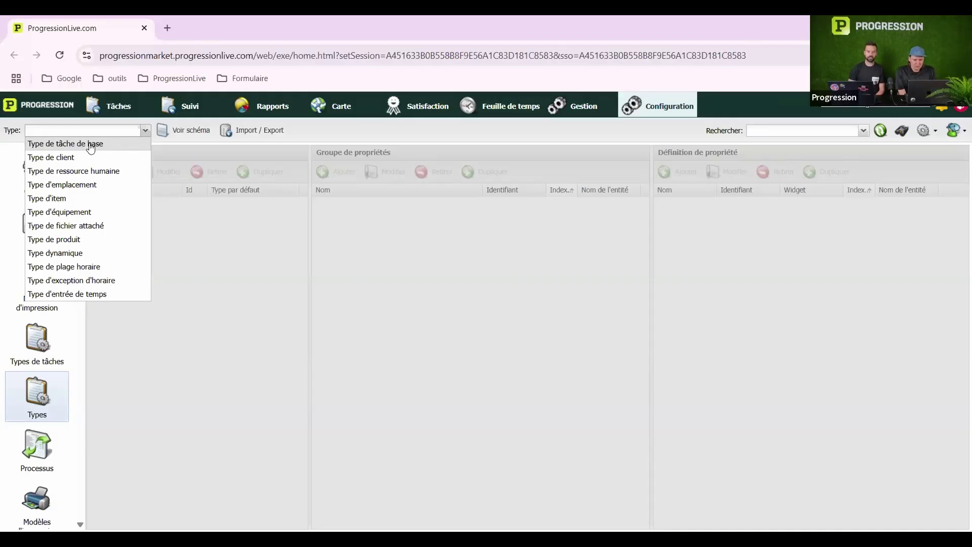
pyautogui.click(80, 147)
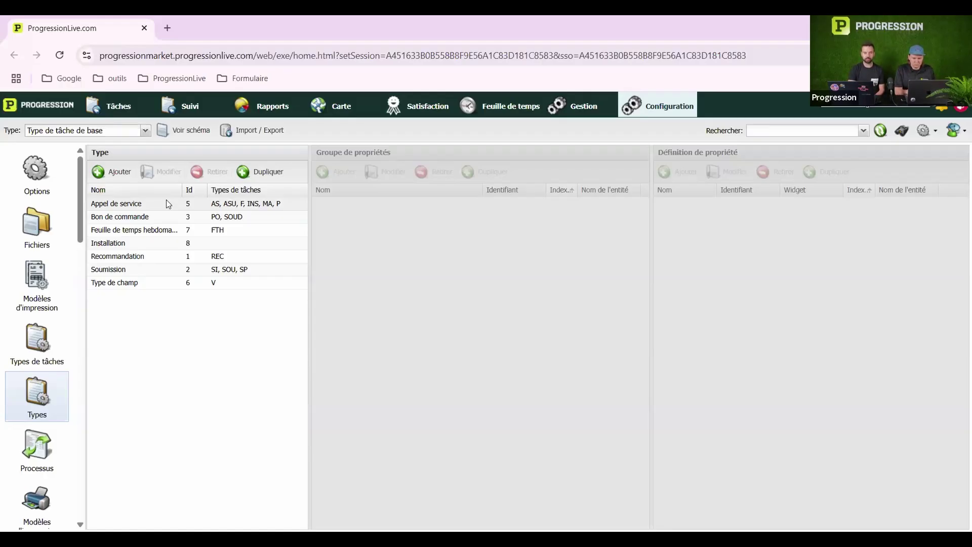
pyautogui.click(166, 200)
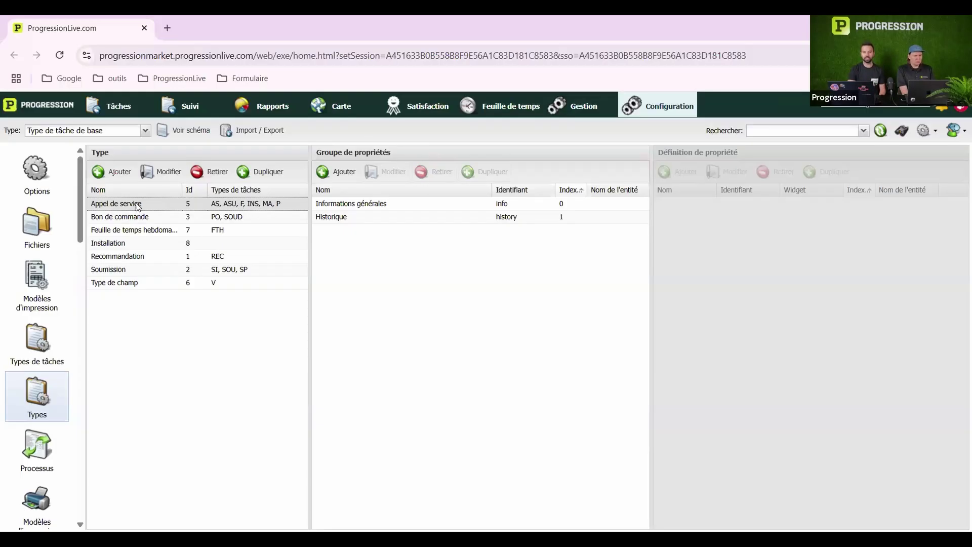
# Duplicate the Appel de service base type and open the new Id 10 copy
pyautogui.click(262, 174)
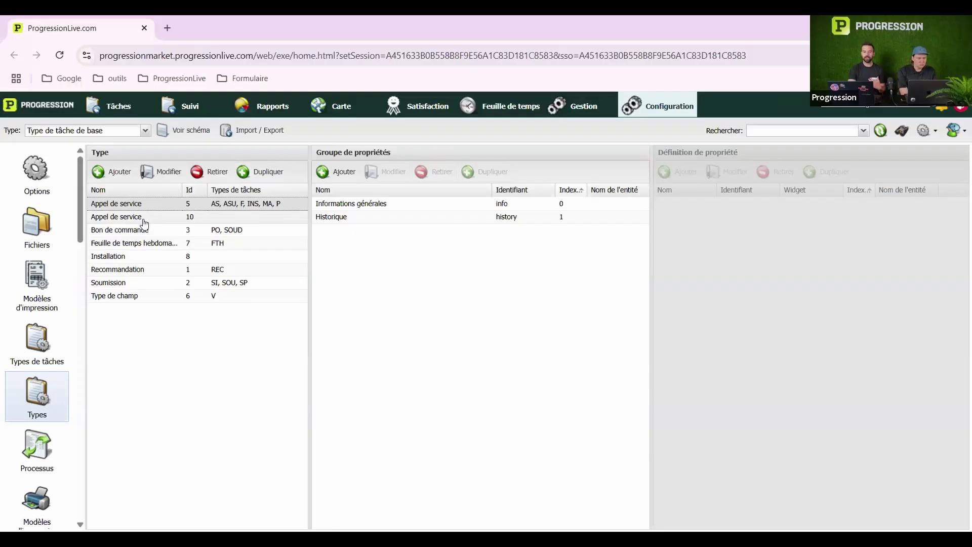
pyautogui.click(144, 221)
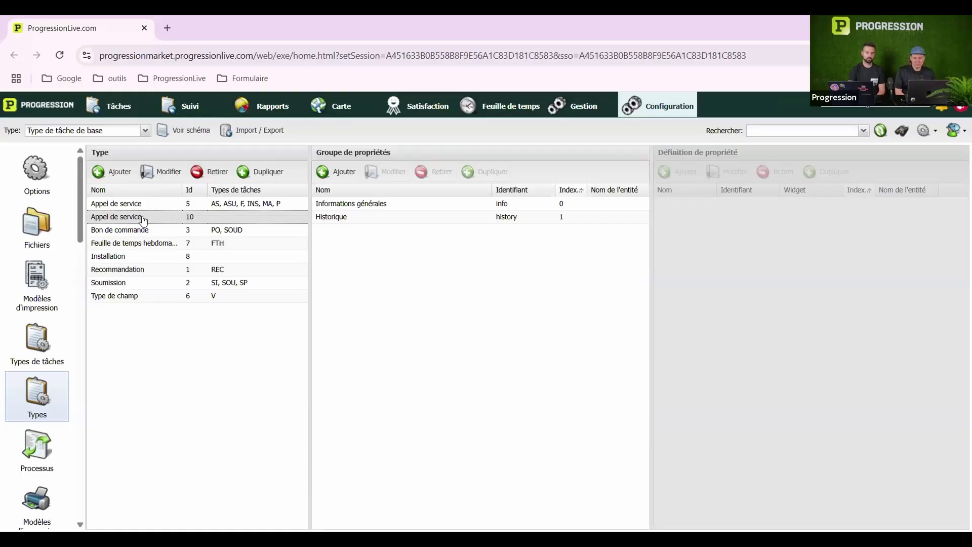
pyautogui.doubleClick(143, 221)
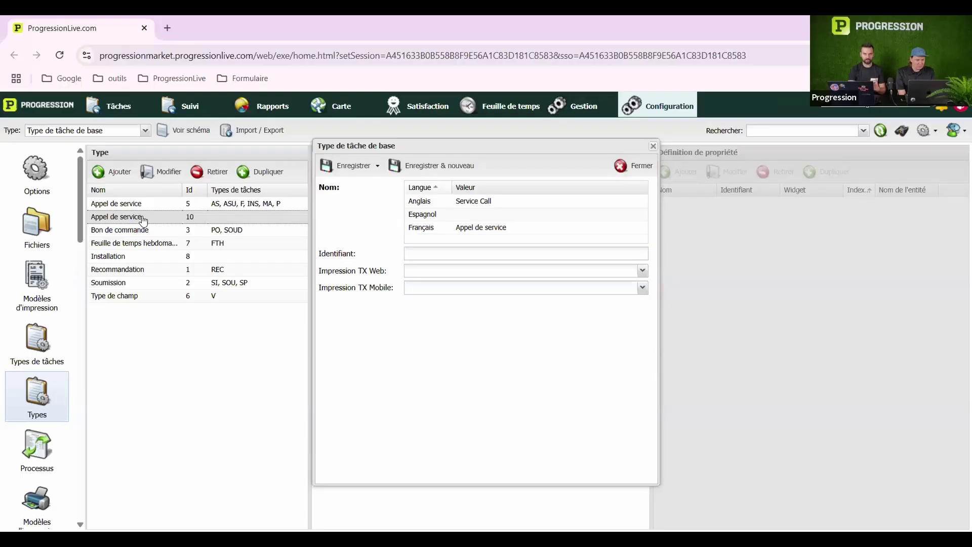
# Name the Id 10 copy 'Appel de service urgence' (French) and 'Service Call urgent' (English), then save
pyautogui.click(561, 224)
pyautogui.click(560, 224)
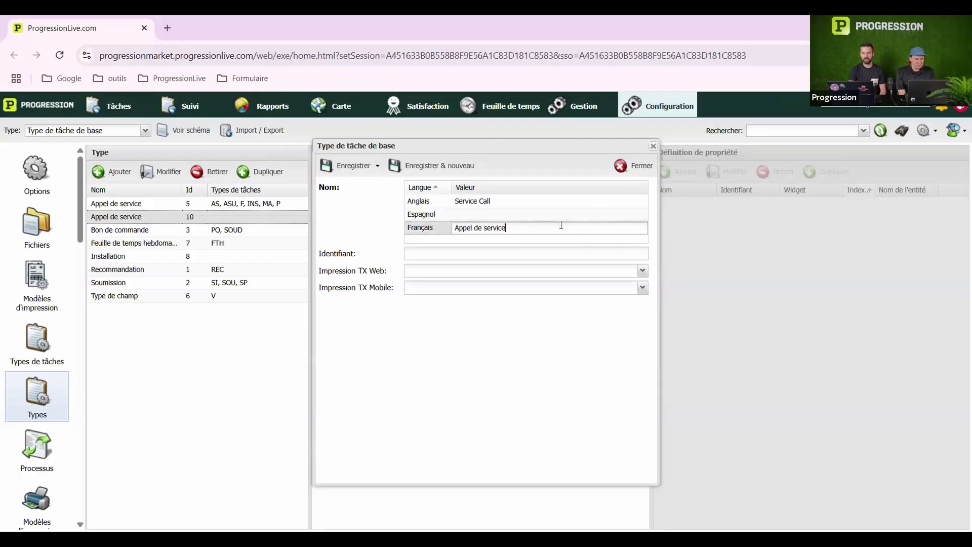
pyautogui.write('urgence')
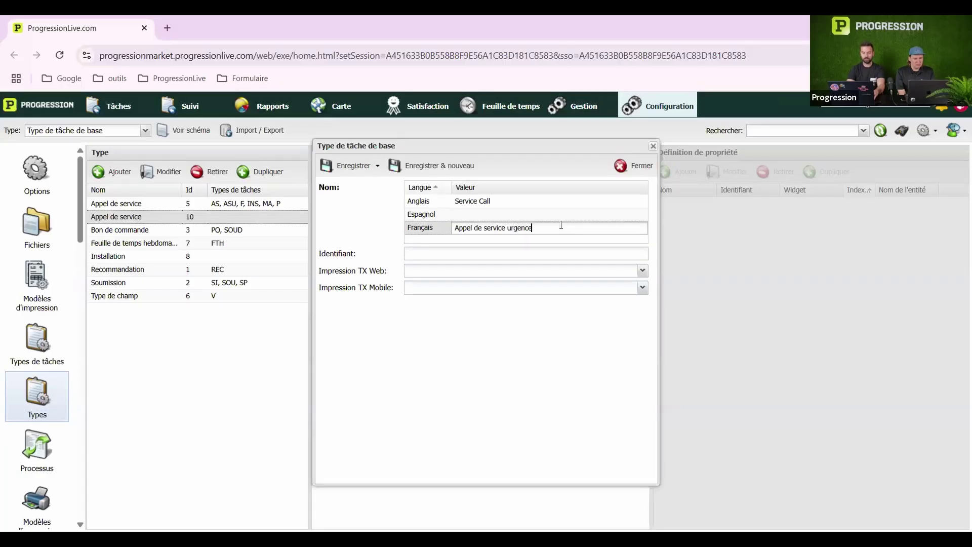
pyautogui.click(545, 203)
pyautogui.write('emergency')
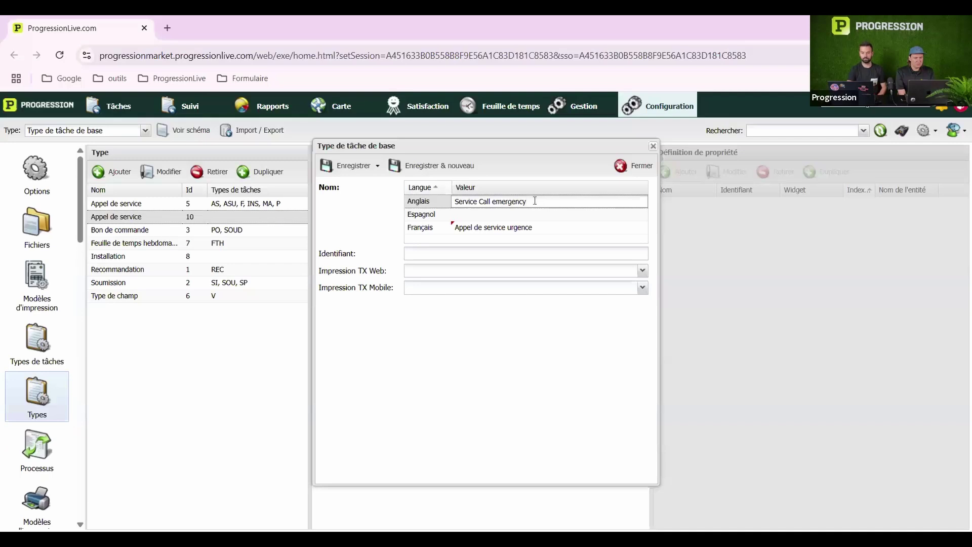
pyautogui.moveTo(533, 201); pyautogui.dragTo(494, 203)
pyautogui.write('urgent')
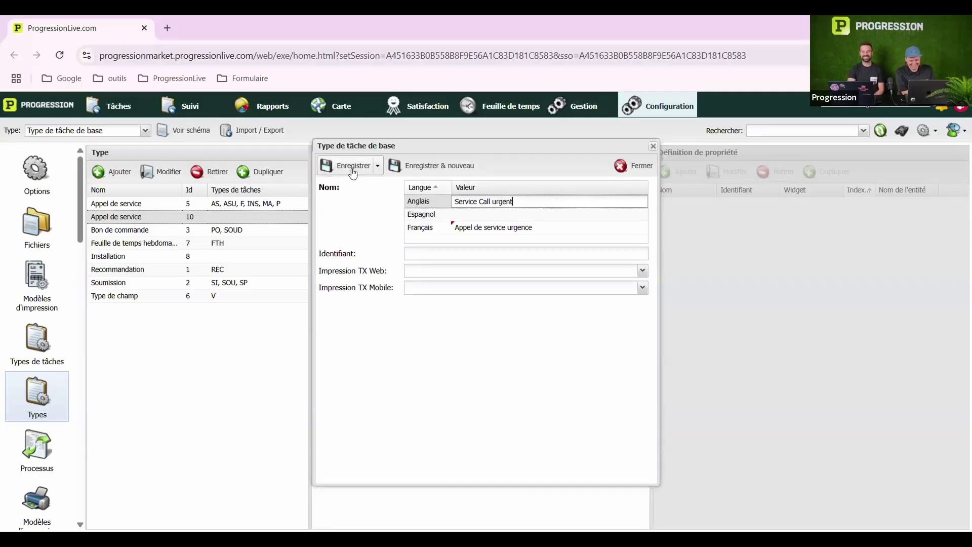
pyautogui.click(353, 167)
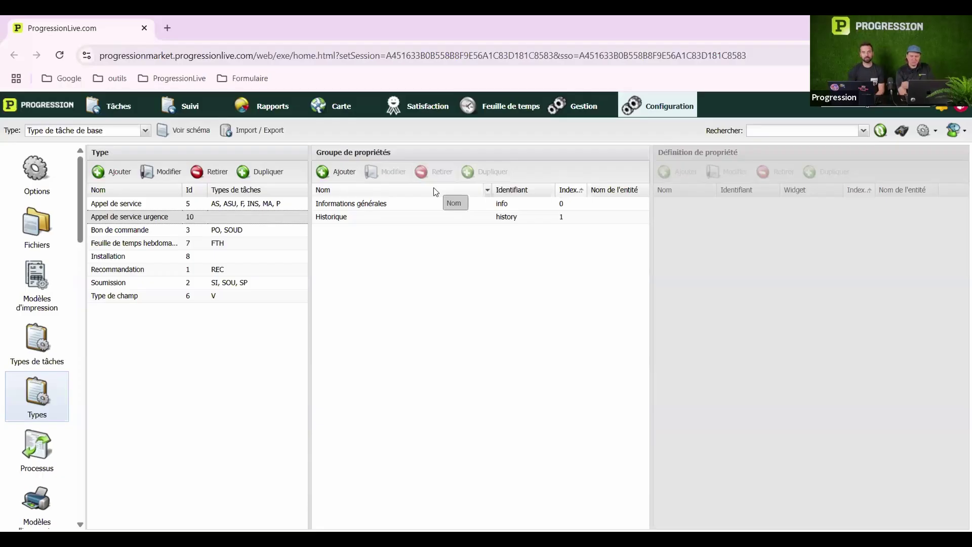
# Review the Informations générales and Historique group properties, then begin a new property group
pyautogui.click(373, 208)
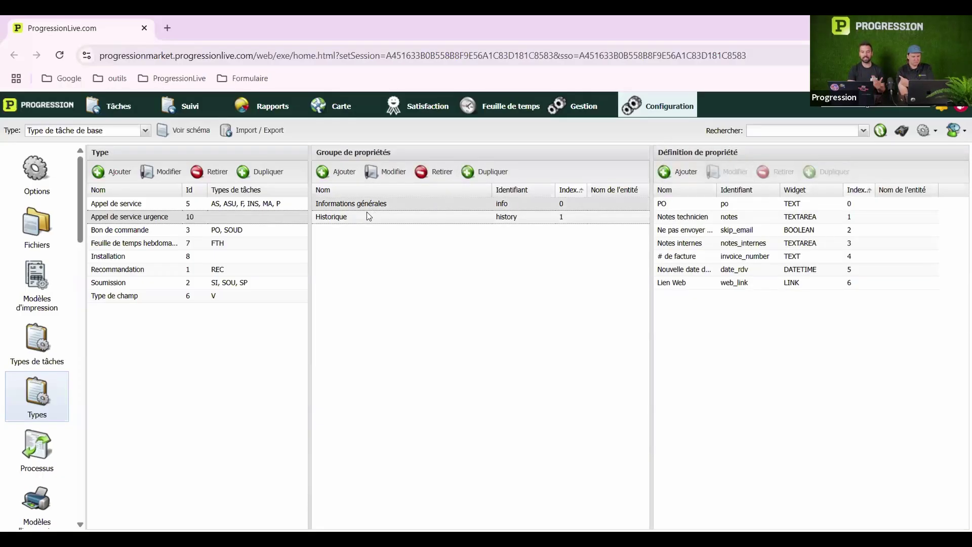
pyautogui.click(367, 213)
pyautogui.click(380, 203)
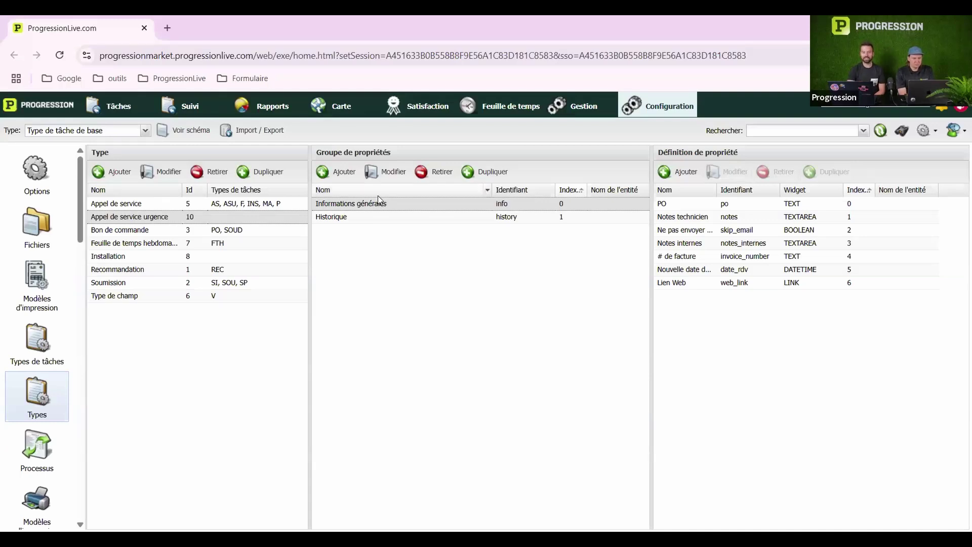
pyautogui.click(345, 174)
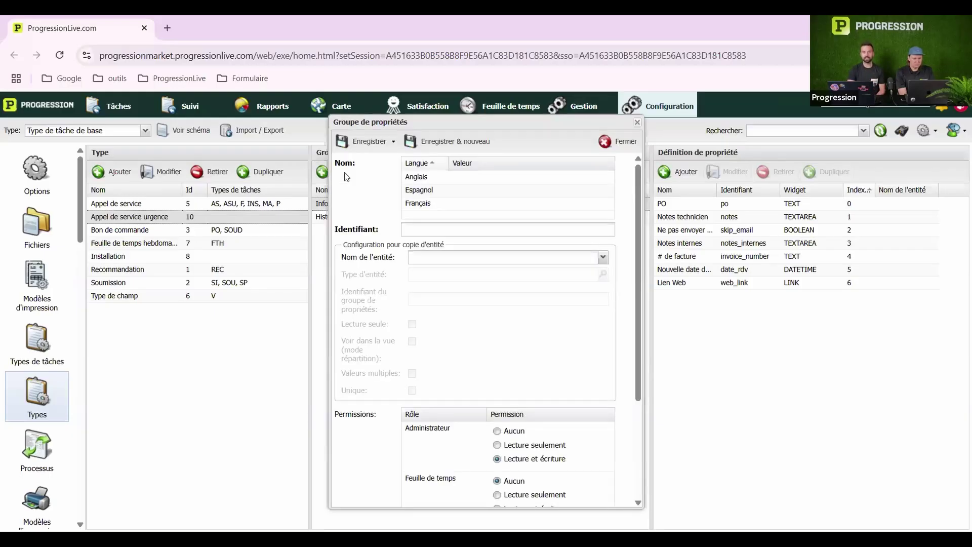
# Name the new property group 'Demandeur' in French and 'Asker' in English
pyautogui.click(496, 206)
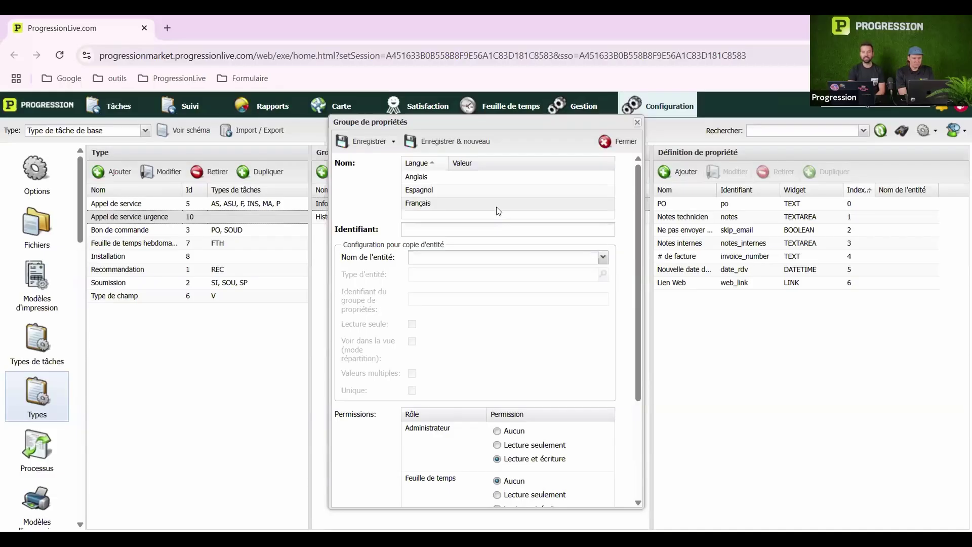
pyautogui.click(499, 205)
pyautogui.write('COntact')
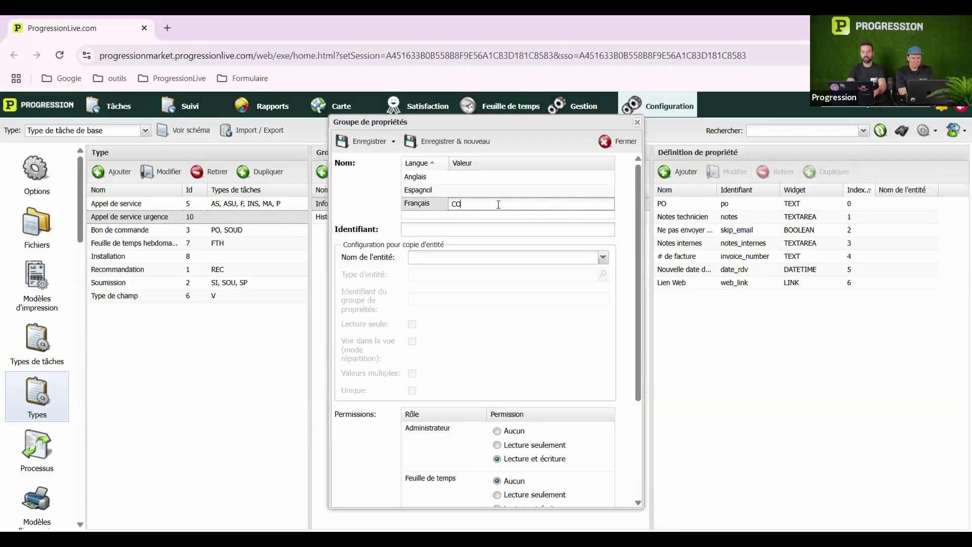
pyautogui.press('BackSpace')
pyautogui.press('BackSpace')
pyautogui.press('BackSpace')
pyautogui.press('BackSpace')
pyautogui.press('BackSpace')
pyautogui.press('BackSpace')
pyautogui.press('BackSpace')
pyautogui.press('BackSpace')
pyautogui.write('demandeur')
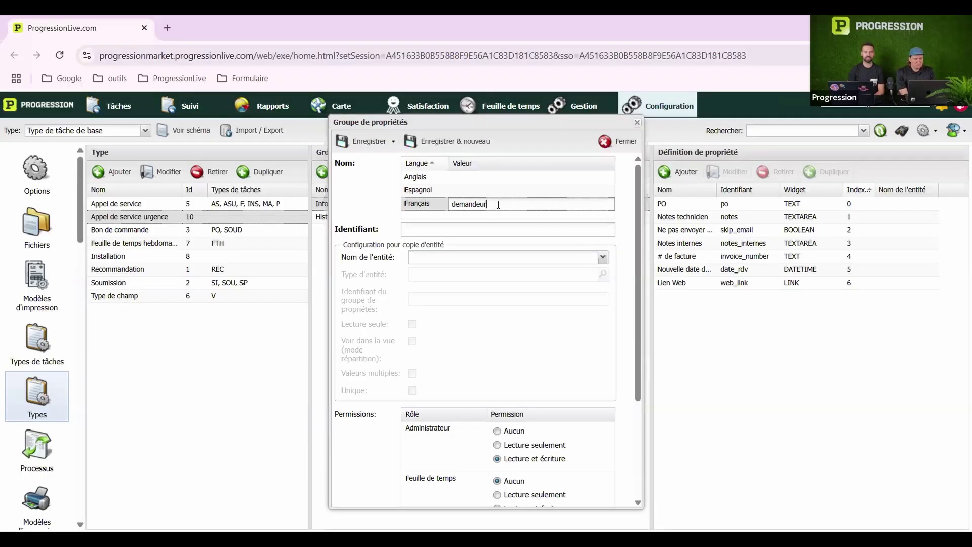
pyautogui.click(458, 203)
pyautogui.press('BackSpace')
pyautogui.write('D')
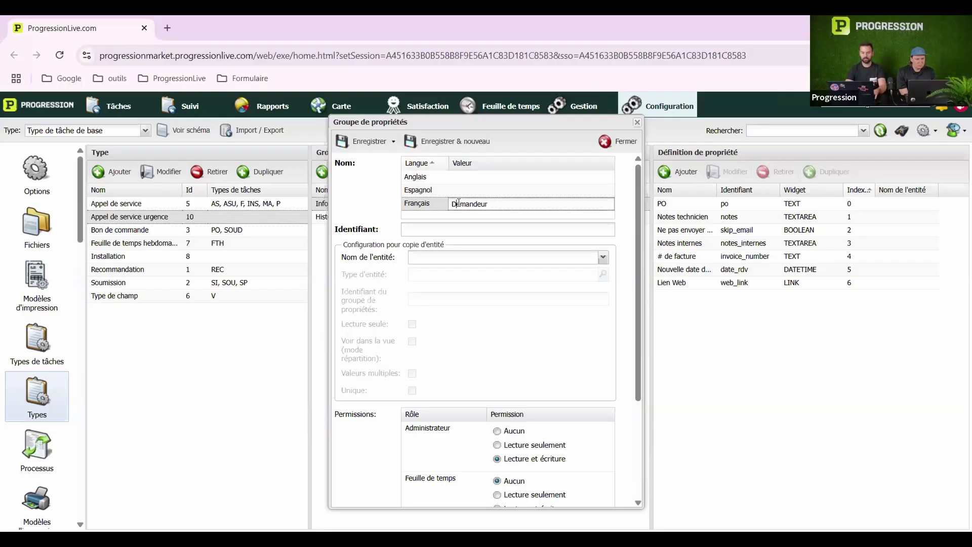
pyautogui.click(466, 176)
pyautogui.write('Aske')
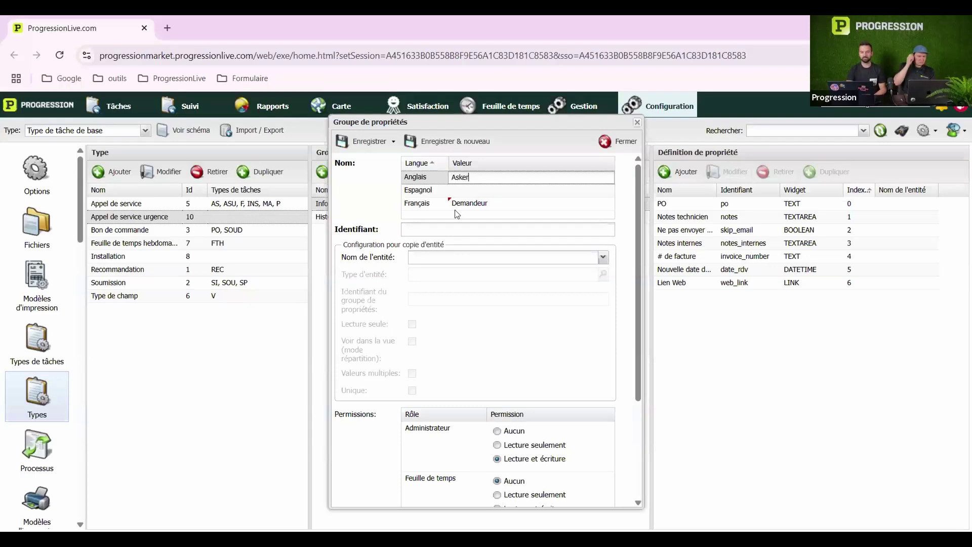
pyautogui.write('r')
pyautogui.click(441, 228)
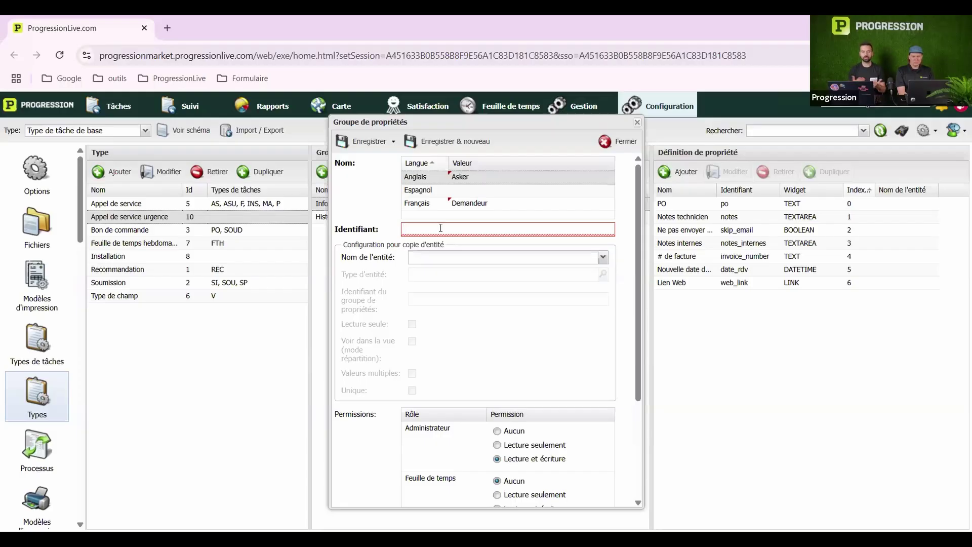
# Enter 'demandeur' as the property group's Identifiant
pyautogui.write('demandeur')
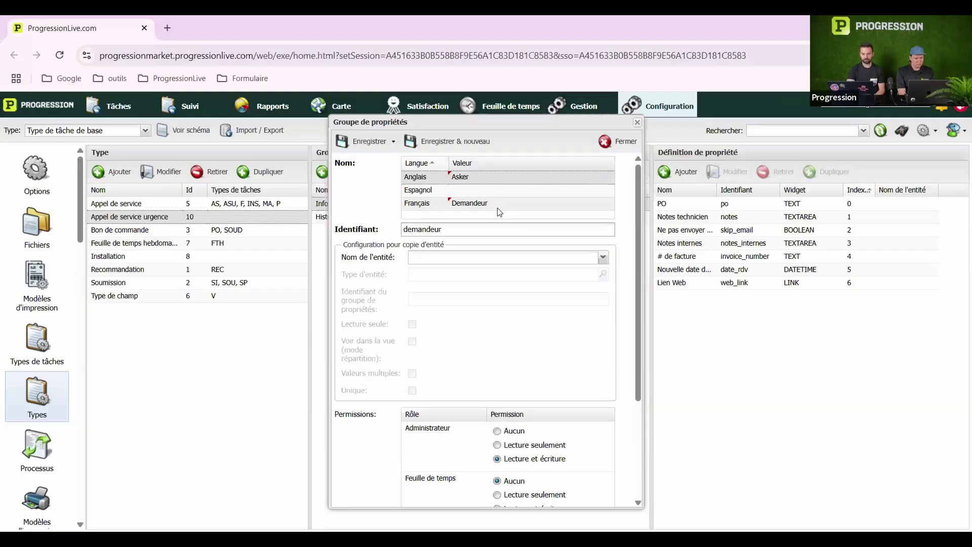
pyautogui.scroll(-1, 498, 208)
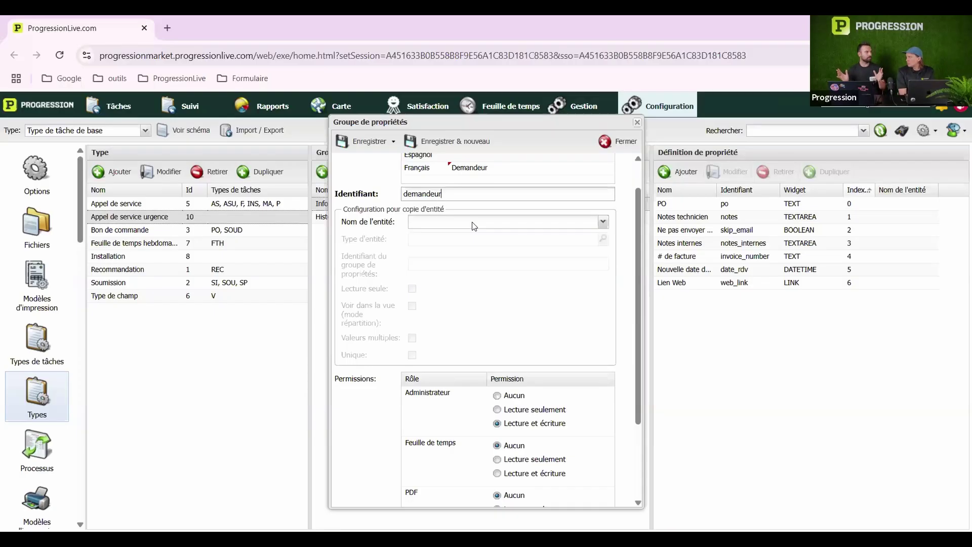
pyautogui.scroll(2, 474, 226)
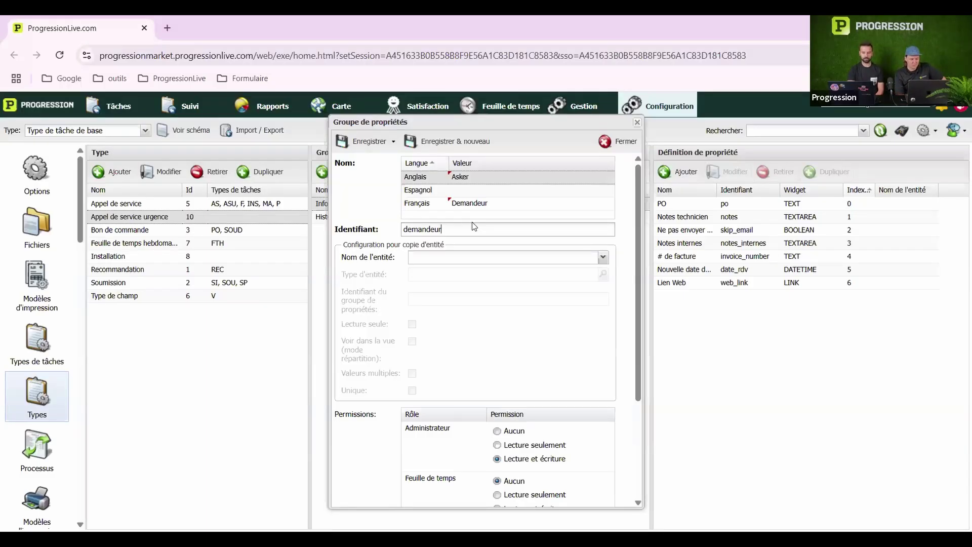
pyautogui.scroll(-3, 474, 226)
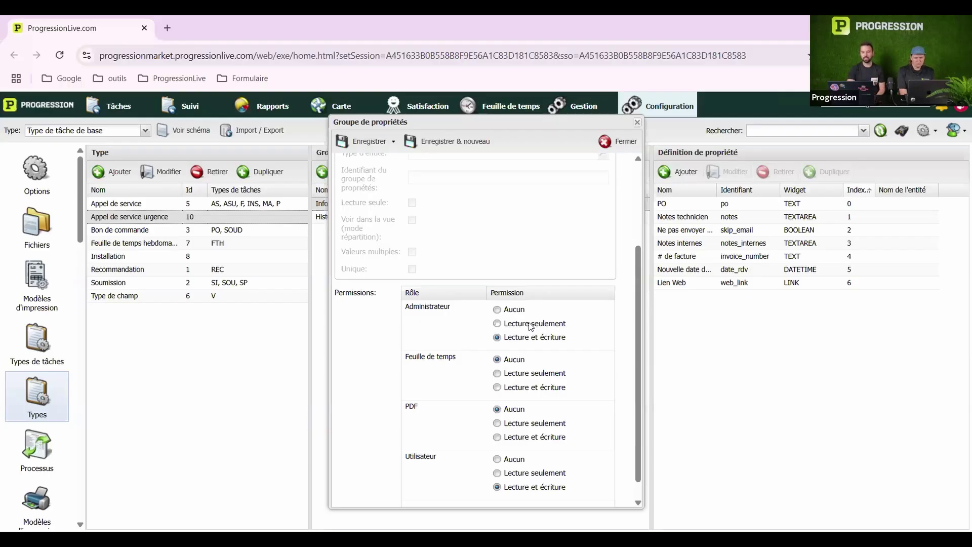
pyautogui.click(498, 310)
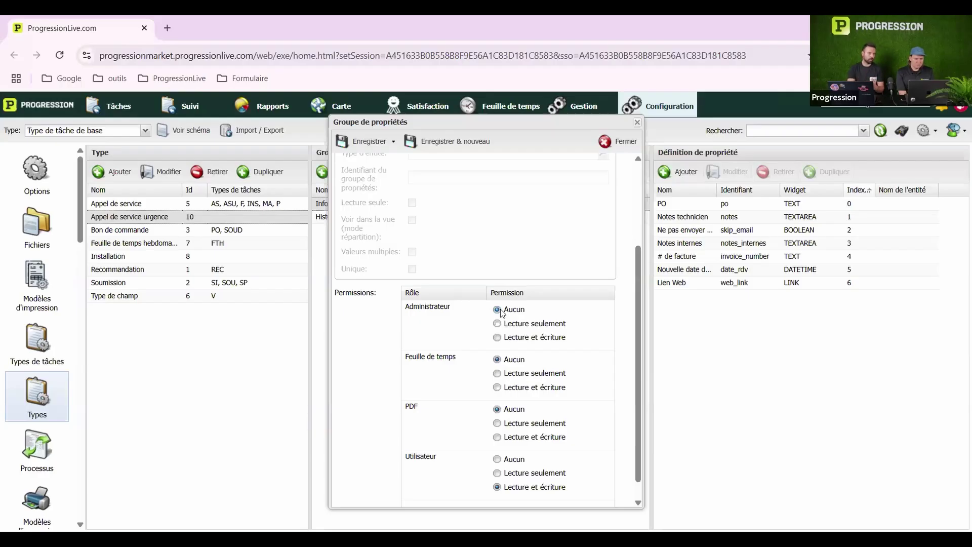
pyautogui.click(498, 324)
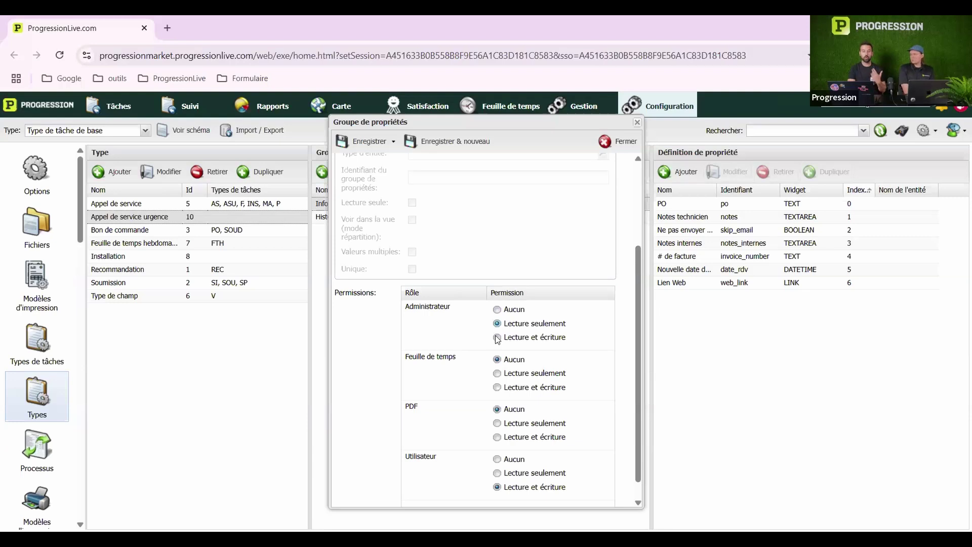
pyautogui.click(498, 337)
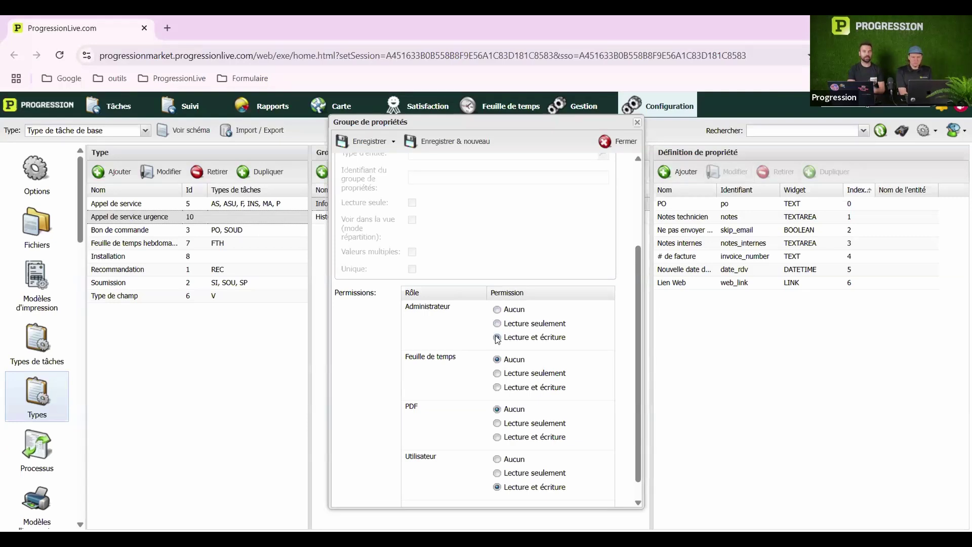
pyautogui.click(498, 309)
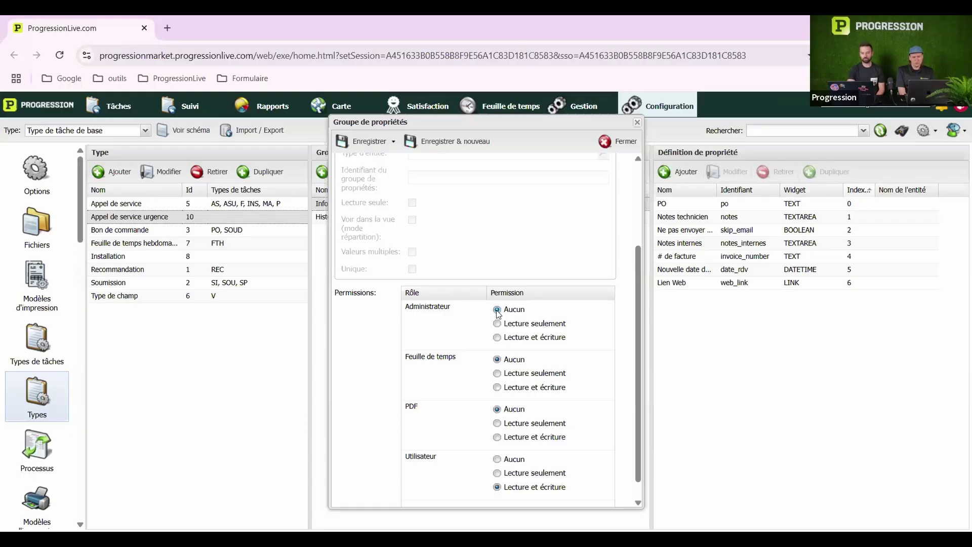
pyautogui.click(498, 337)
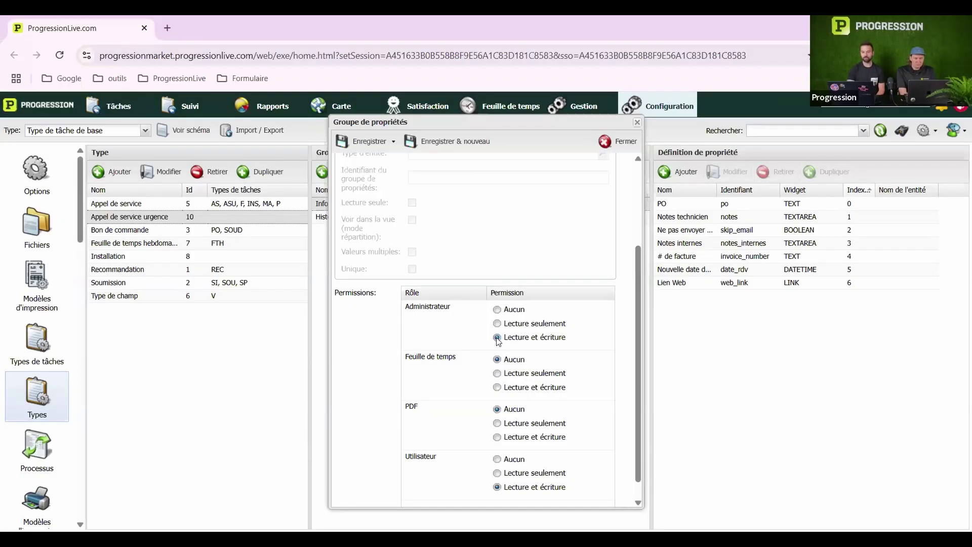
pyautogui.scroll(-1, 499, 341)
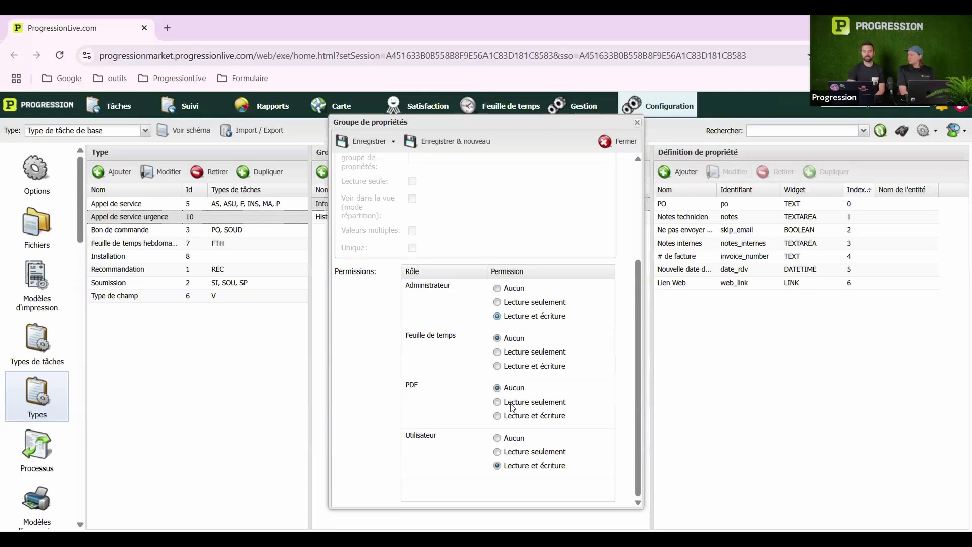
# Give the PDF role Lecture seulement access and save the Demandeur property group
pyautogui.click(506, 403)
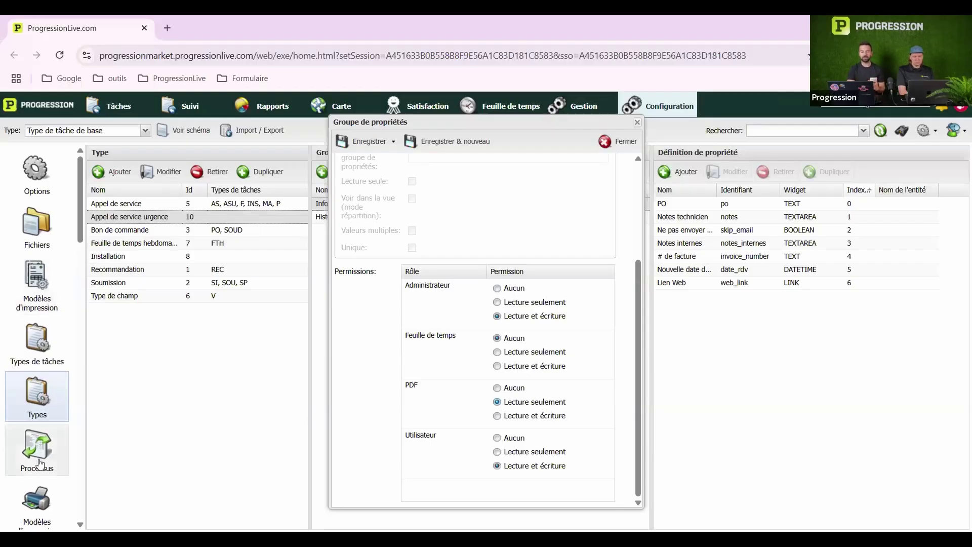
pyautogui.scroll(-2, 40, 447)
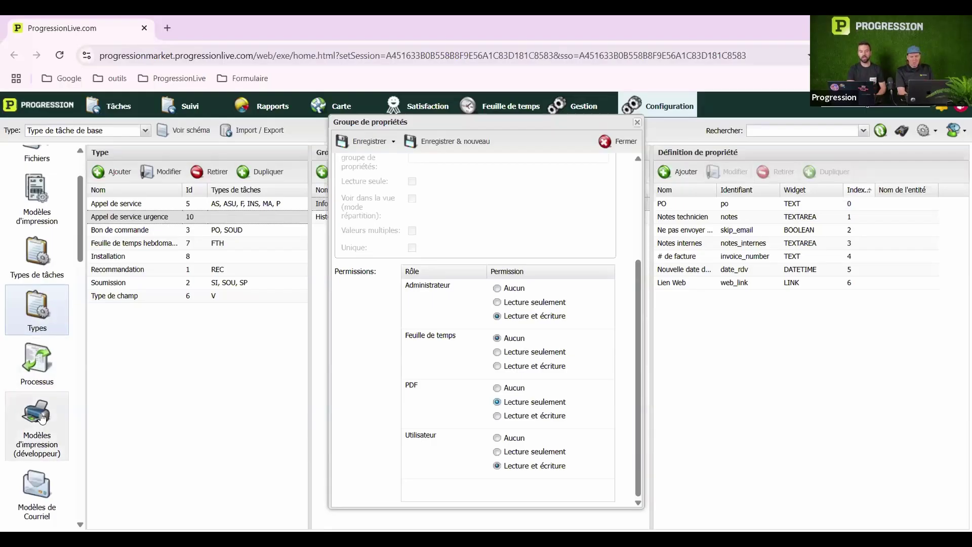
pyautogui.scroll(2, 42, 417)
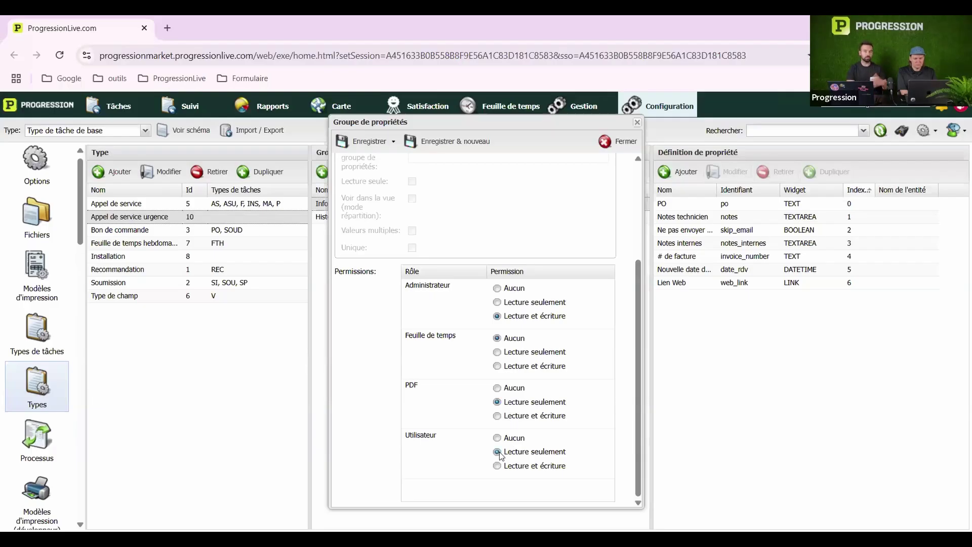
pyautogui.scroll(5, 499, 452)
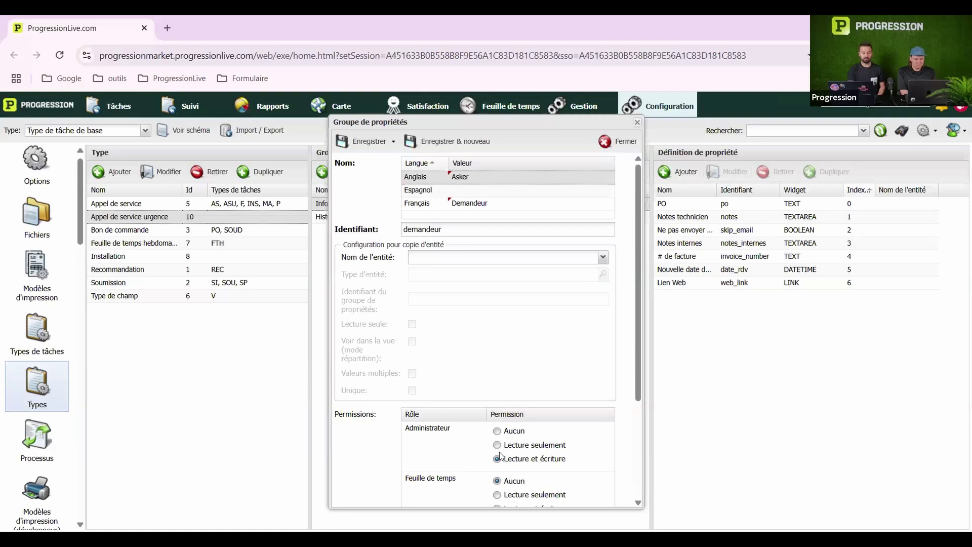
pyautogui.click(363, 140)
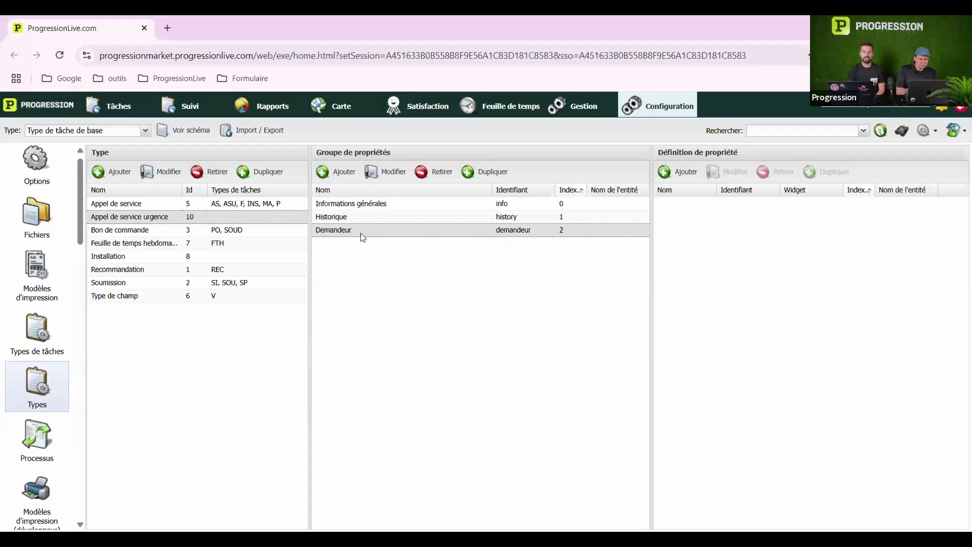
pyautogui.moveTo(361, 233); pyautogui.dragTo(361, 216)
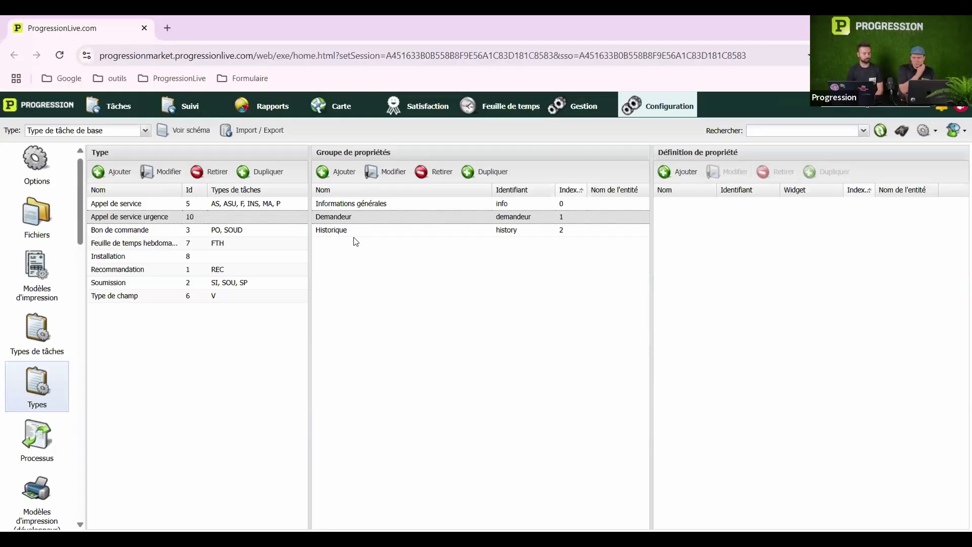
pyautogui.click(359, 204)
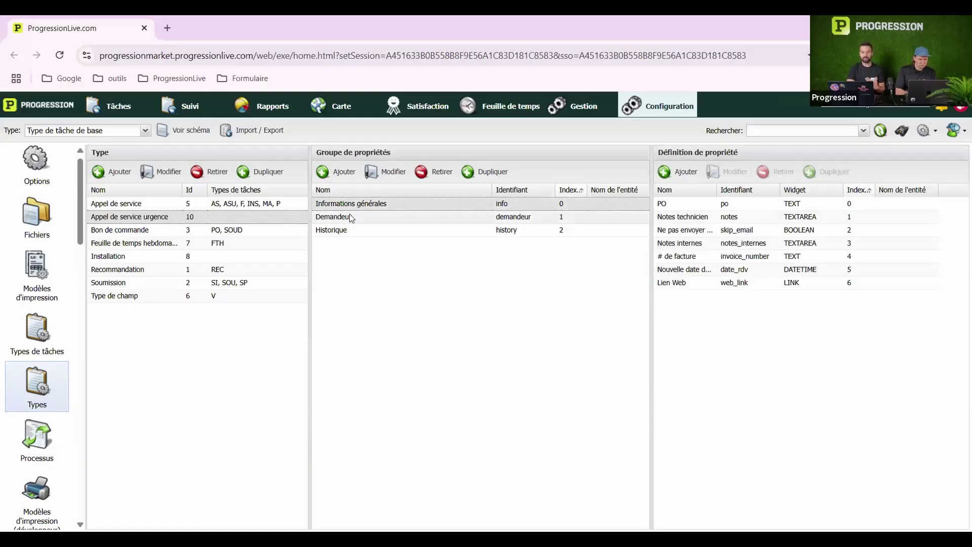
pyautogui.click(350, 217)
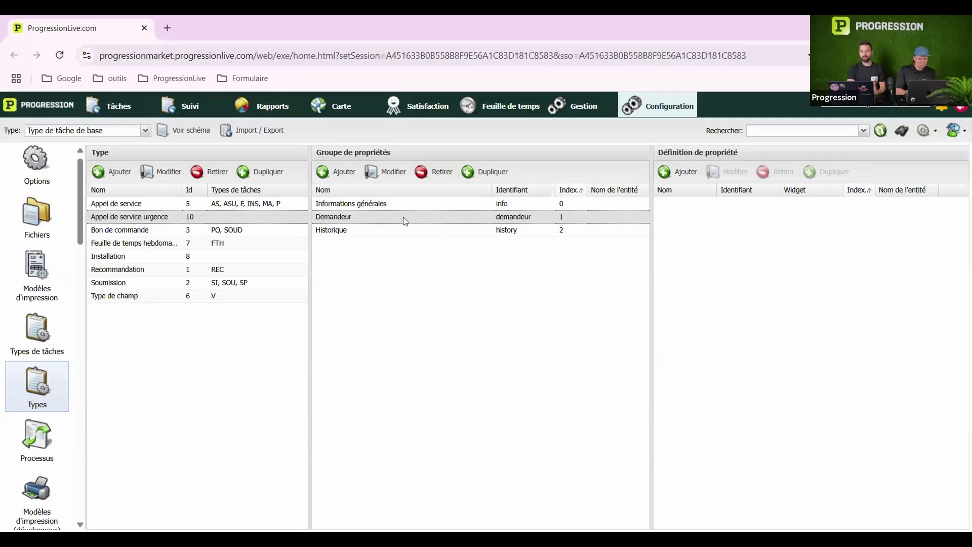
pyautogui.click(379, 204)
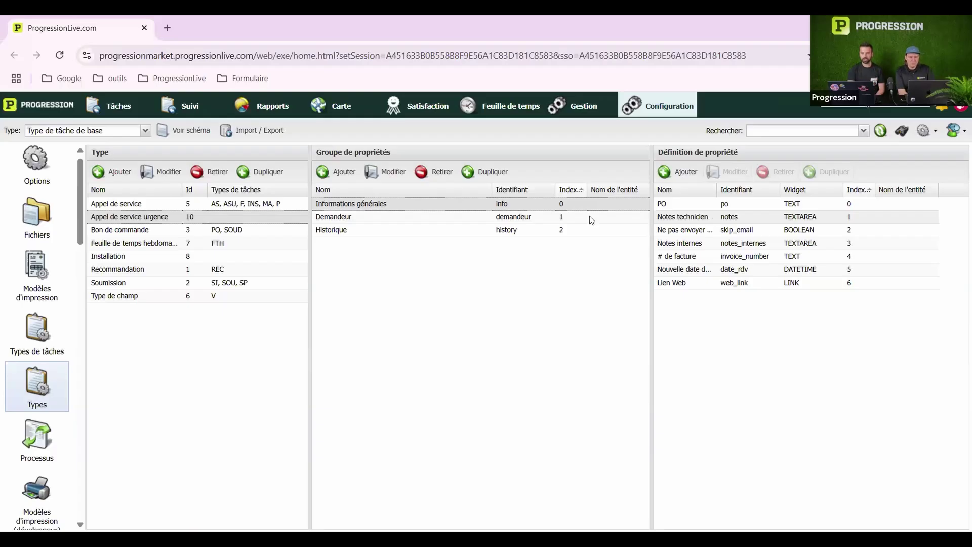
pyautogui.click(440, 214)
pyautogui.doubleClick(440, 217)
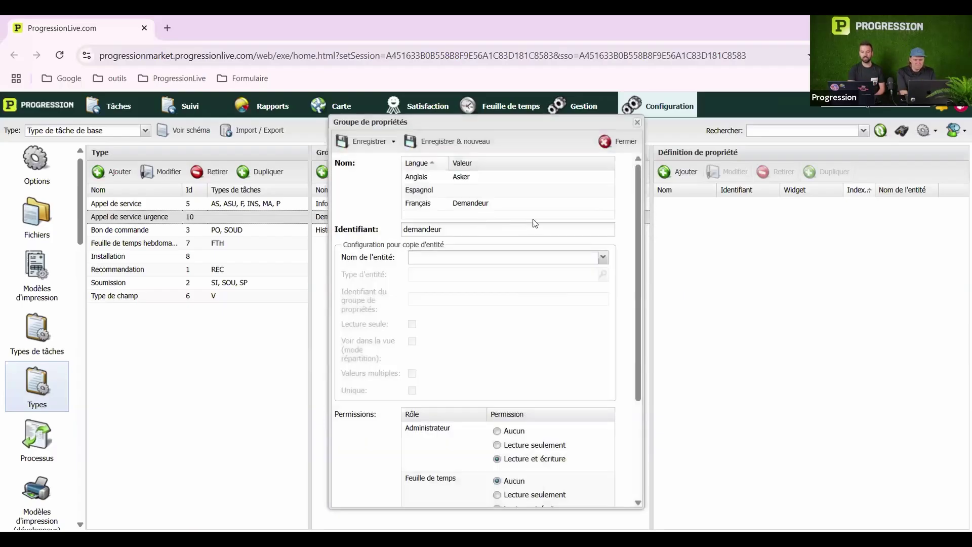
pyautogui.click(637, 124)
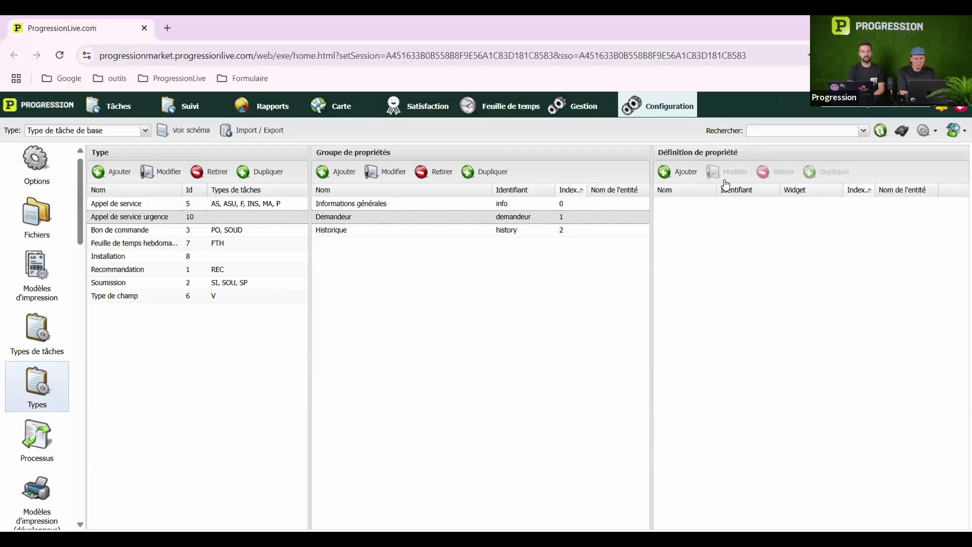
# Add a Demandeur property named 'Nom' (French) and 'Name' (English) with identifier 'nom'
pyautogui.click(682, 174)
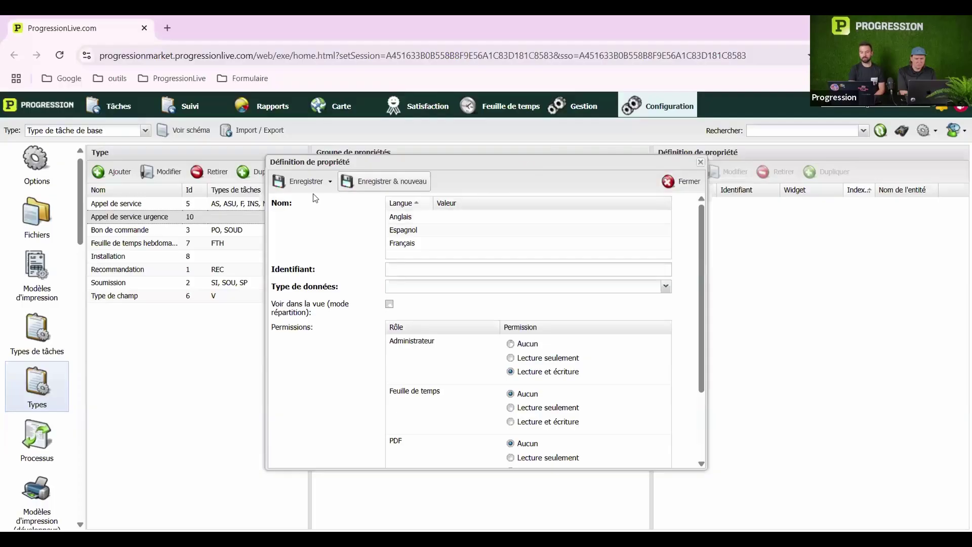
pyautogui.click(459, 245)
pyautogui.write('Nom')
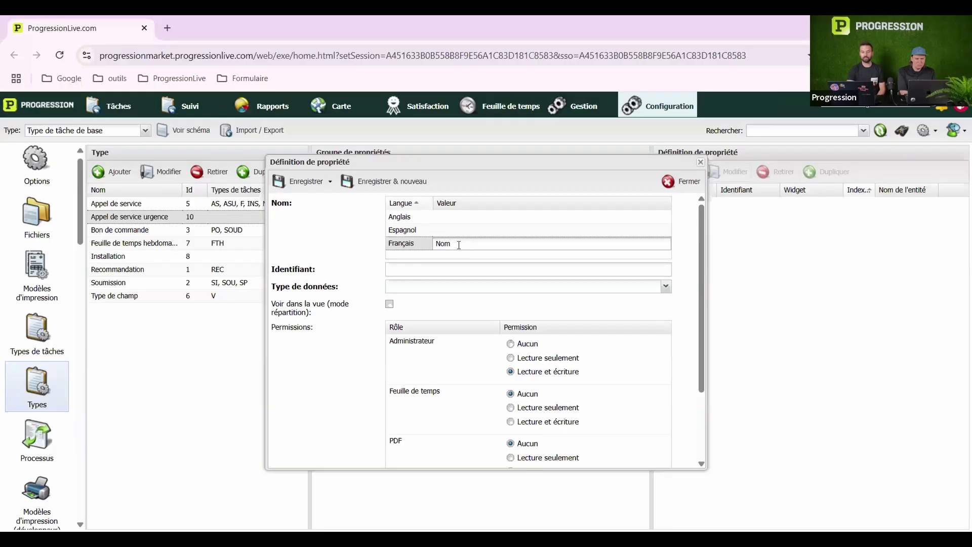
pyautogui.click(460, 214)
pyautogui.write('Name')
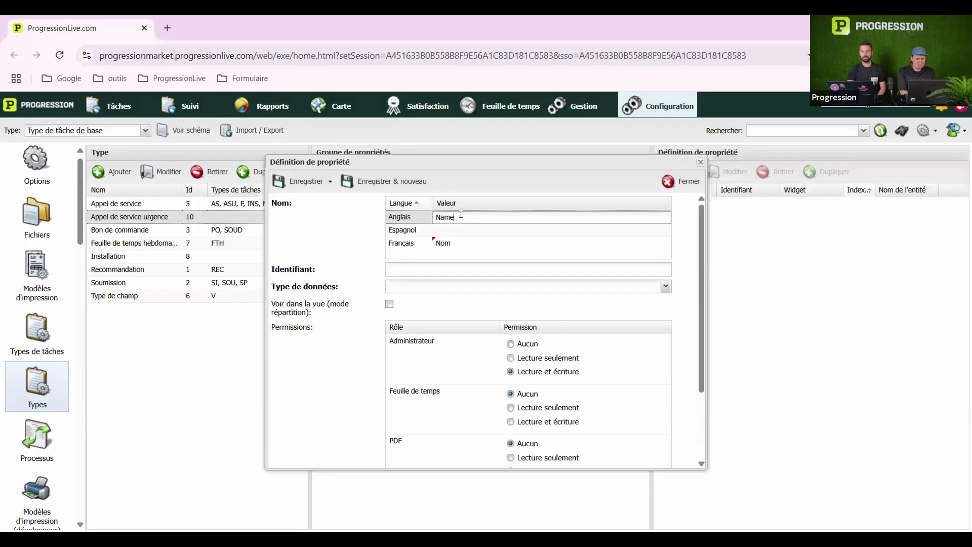
pyautogui.click(427, 271)
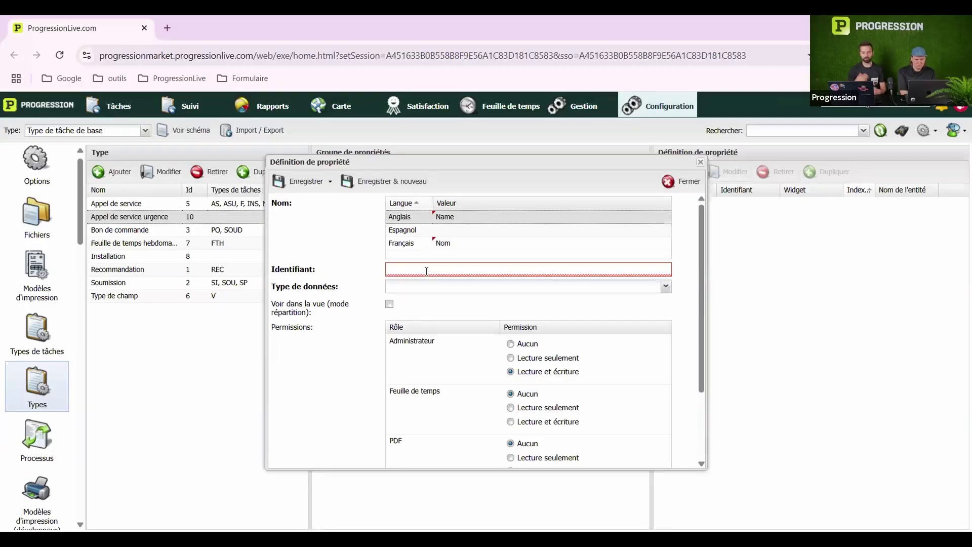
pyautogui.write('nom')
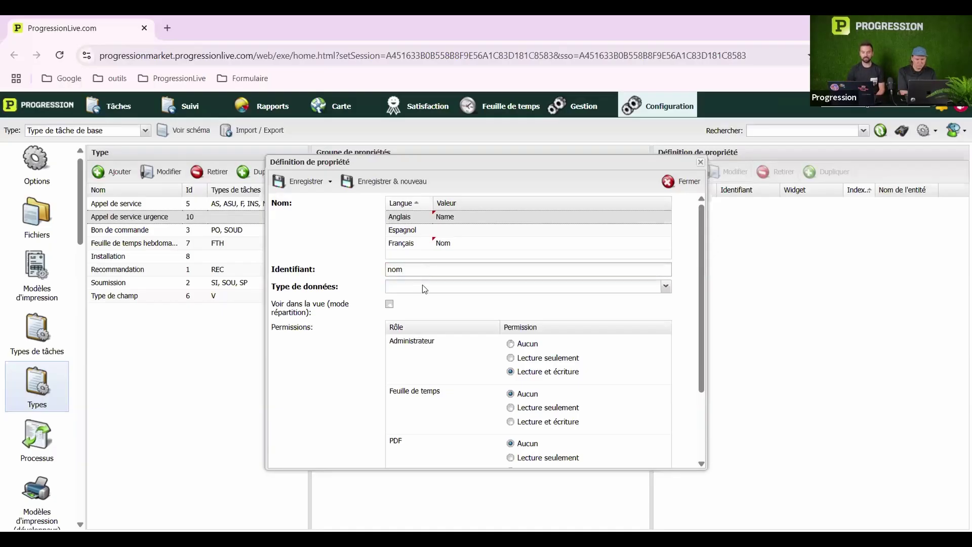
pyautogui.click(425, 289)
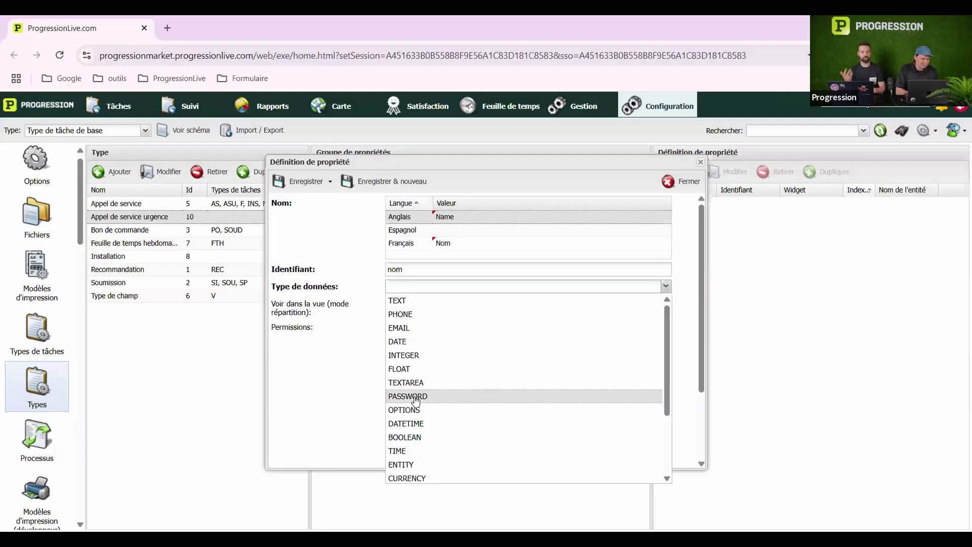
# Set the new Nom property's data type to ENTITY
pyautogui.scroll(-2, 416, 400)
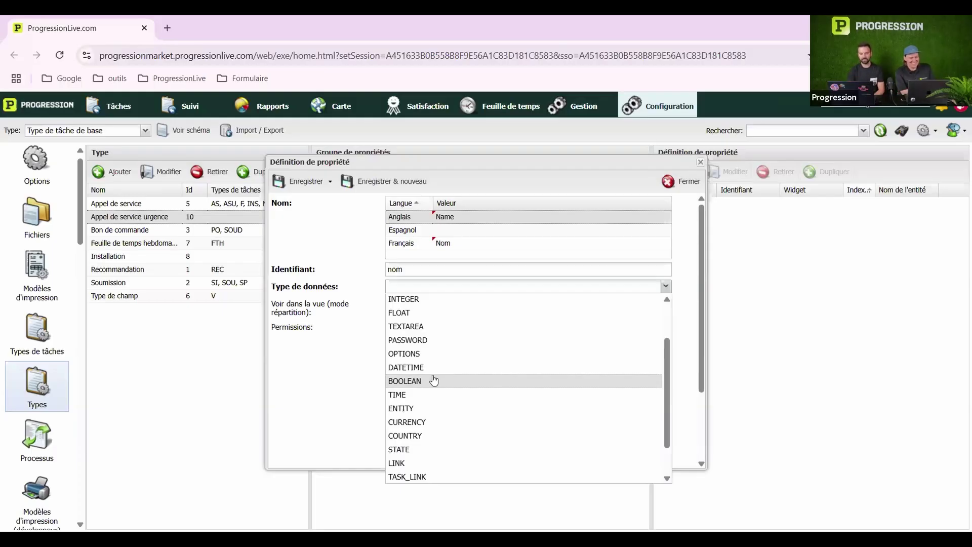
pyautogui.scroll(-2, 435, 380)
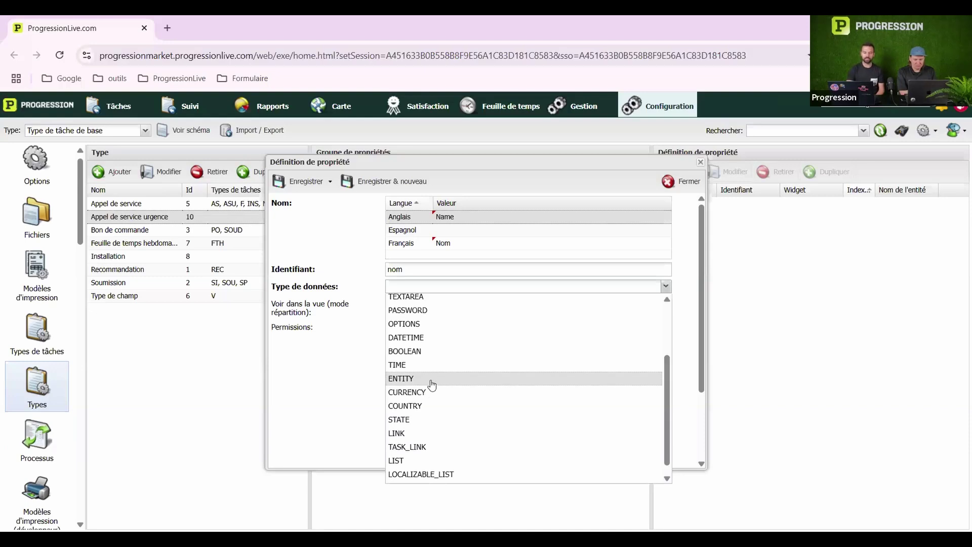
pyautogui.click(432, 381)
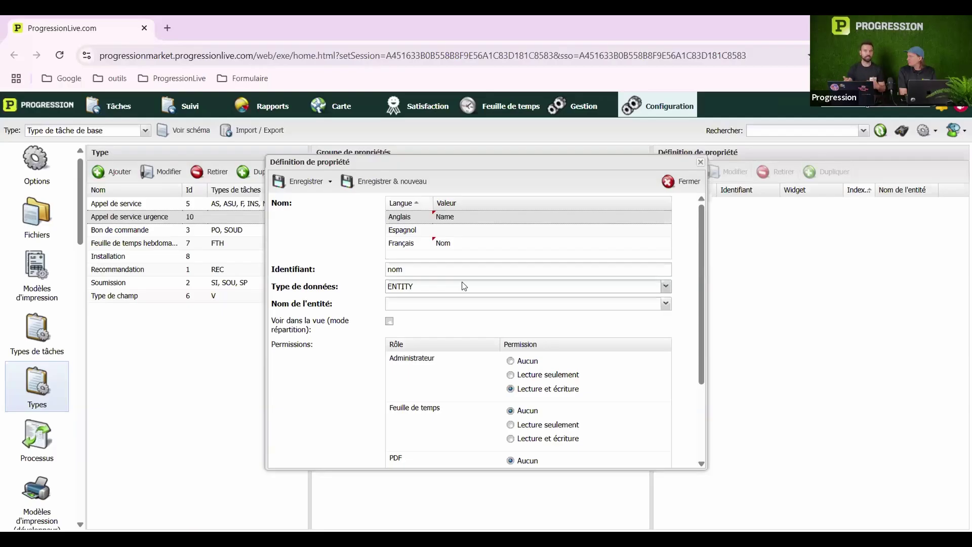
# Browse the linkable entities without choosing one, then bring the data type choices back
pyautogui.click(455, 304)
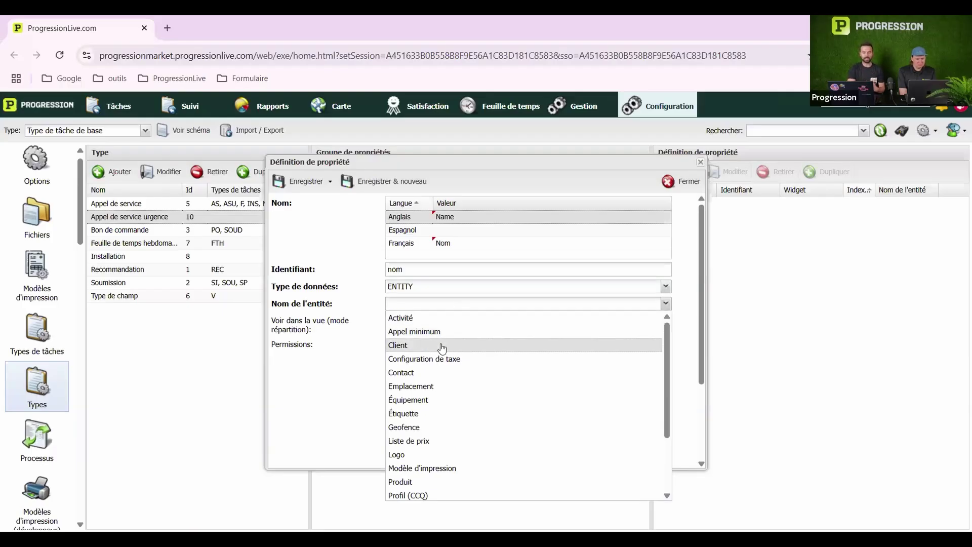
pyautogui.scroll(-1, 441, 364)
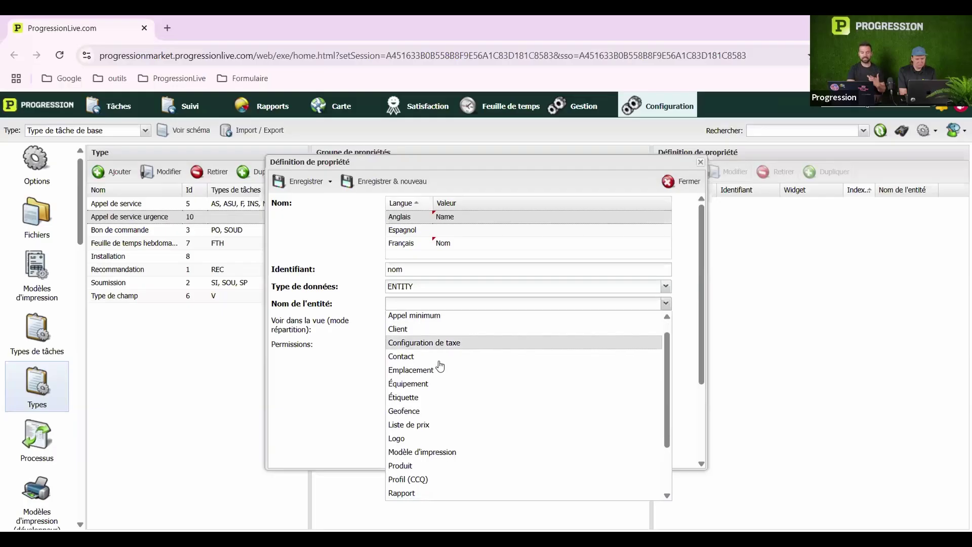
pyautogui.scroll(-3, 440, 366)
pyautogui.scroll(4, 440, 366)
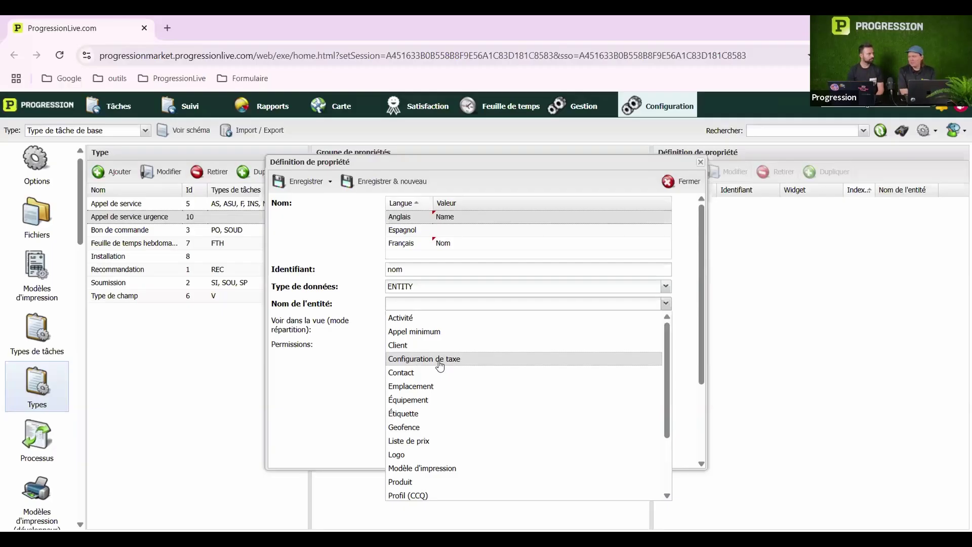
pyautogui.scroll(-1, 440, 364)
pyautogui.scroll(1, 440, 364)
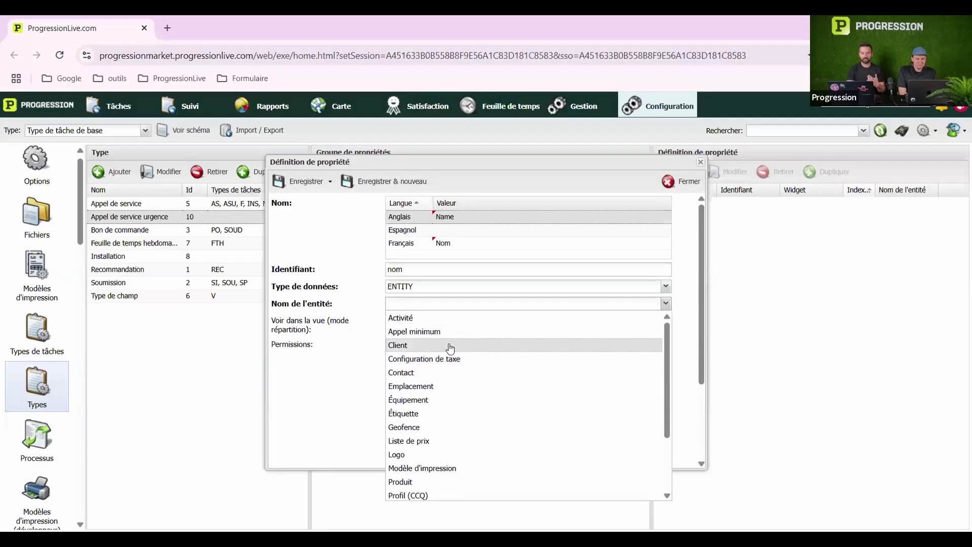
pyautogui.scroll(-6, 449, 429)
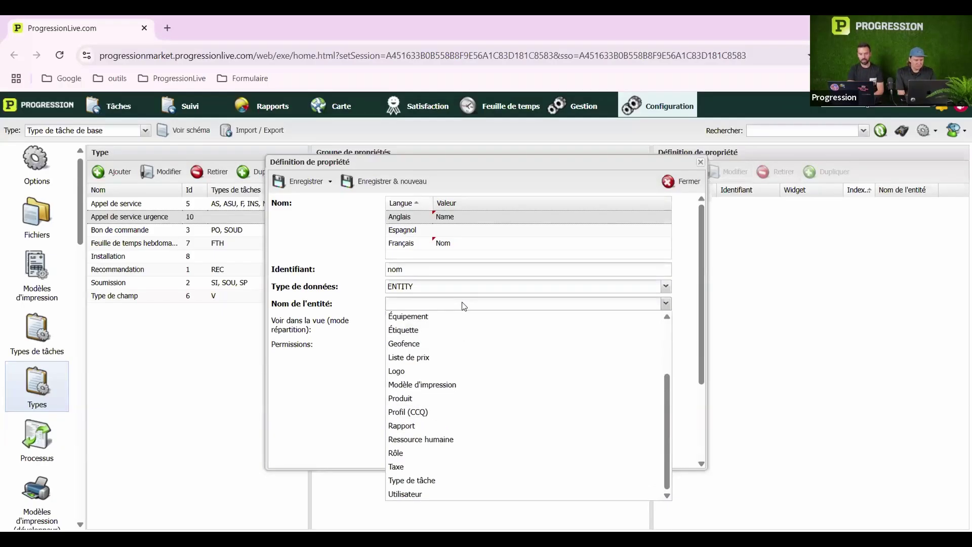
pyautogui.click(472, 289)
pyautogui.click(472, 288)
pyautogui.scroll(-7, 453, 405)
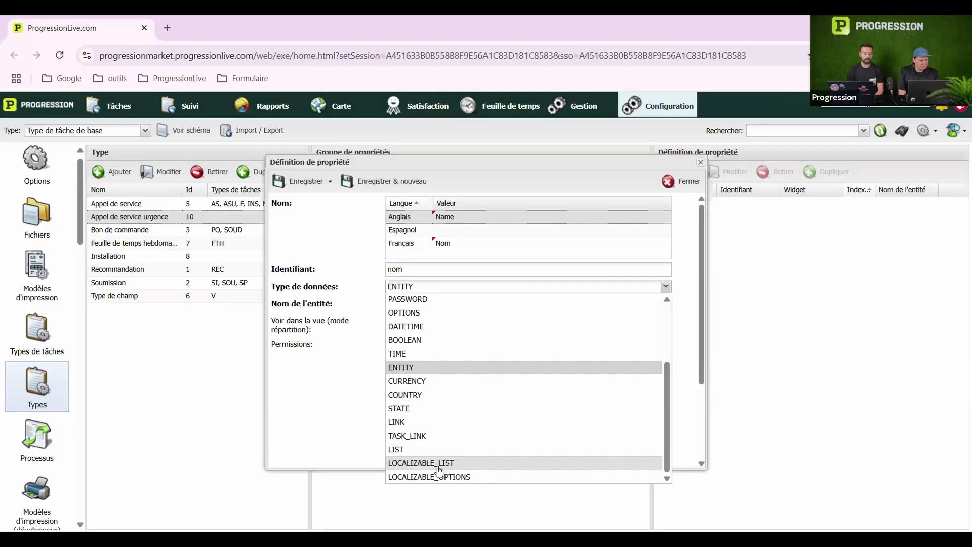
# Switch the Nom property's data type to LOCALIZABLE_LIST and start a new multilingual options list
pyautogui.click(438, 464)
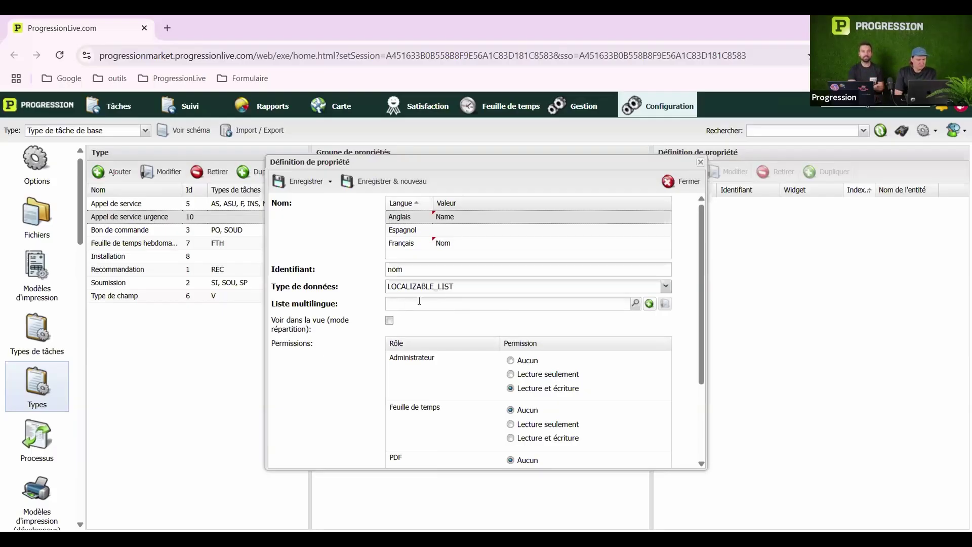
pyautogui.click(635, 304)
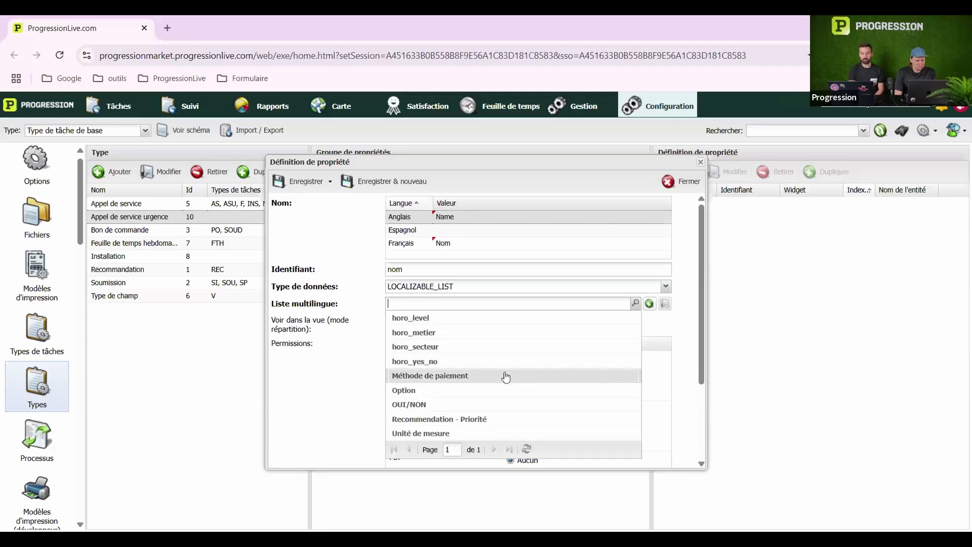
pyautogui.click(650, 305)
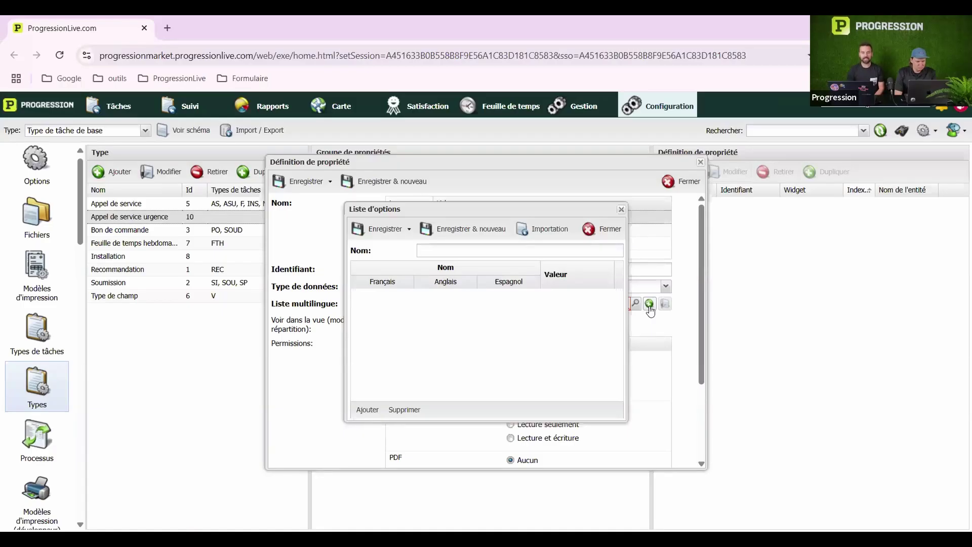
# Name the new options list 'Liste des contacts' and add a first blank option row
pyautogui.click(497, 256)
pyautogui.write('Lis')
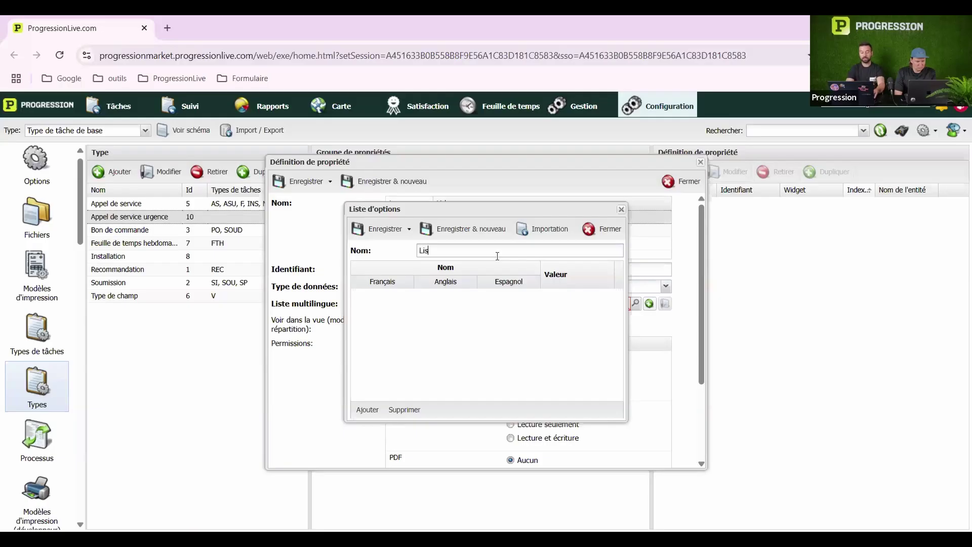
pyautogui.write('te des contacts de')
pyautogui.press('BackSpace')
pyautogui.press('BackSpace')
pyautogui.press('BackSpace')
pyautogui.press('BackSpace')
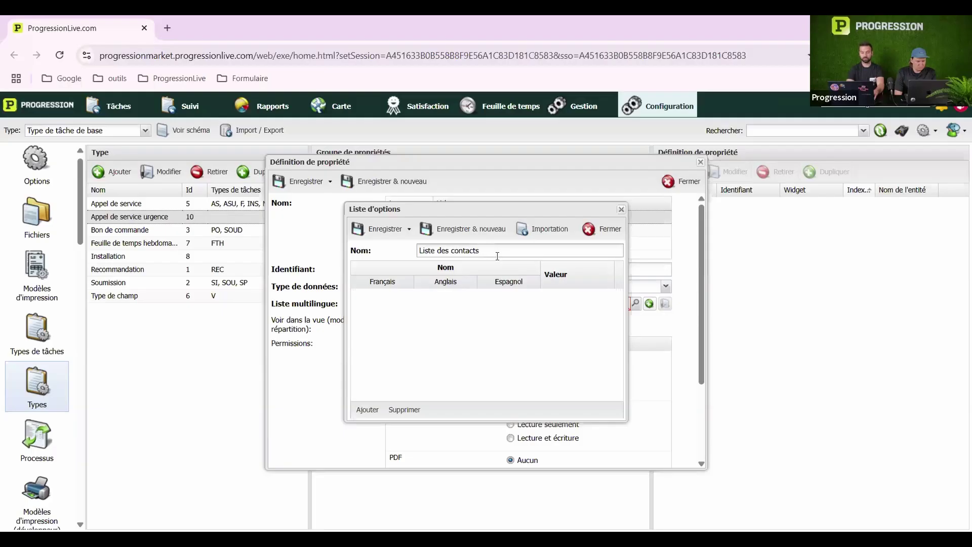
pyautogui.click(367, 408)
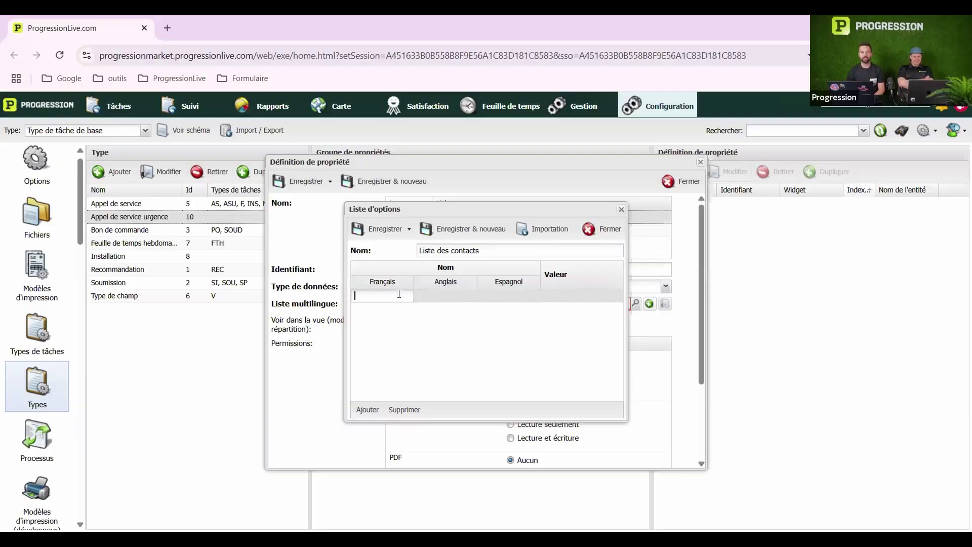
# Enter a contact's first name in the Français, Anglais and Espagnol cells of the first row
pyautogui.write('Maxime')
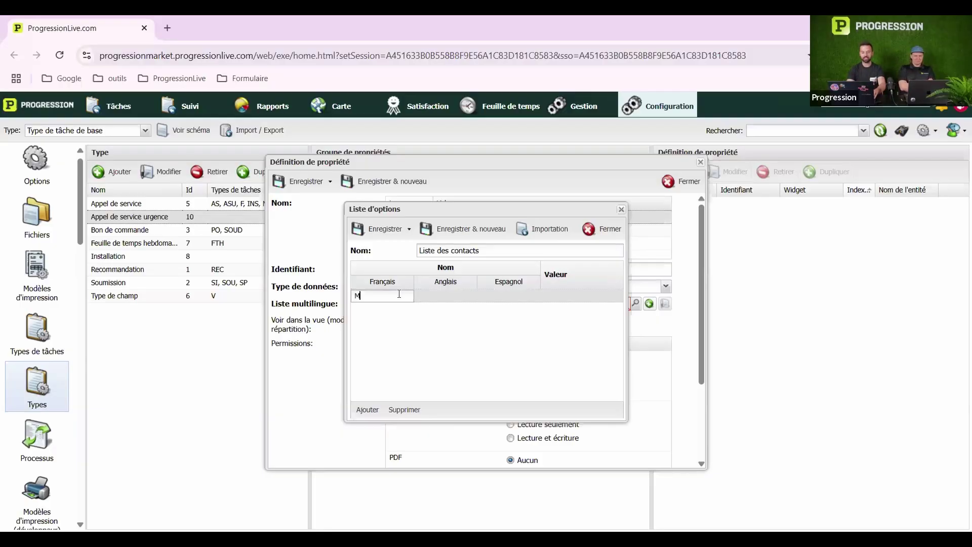
pyautogui.press('Tab')
pyautogui.write('Maxime')
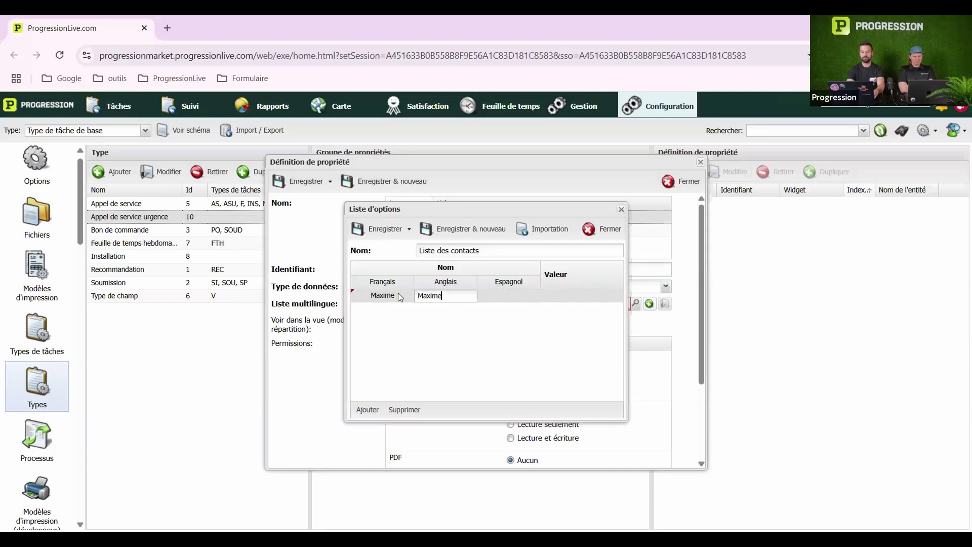
pyautogui.press('Tab')
pyautogui.write('Maxime')
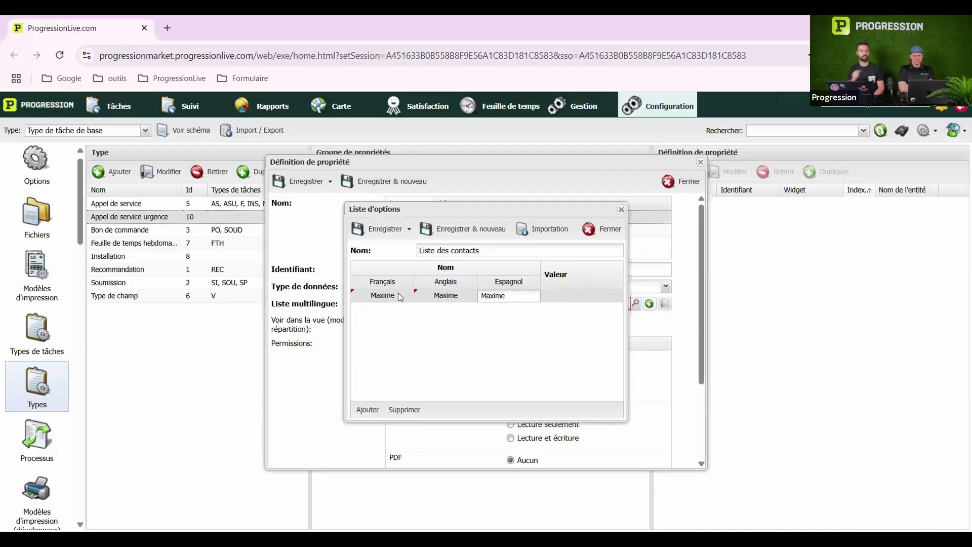
pyautogui.click(583, 300)
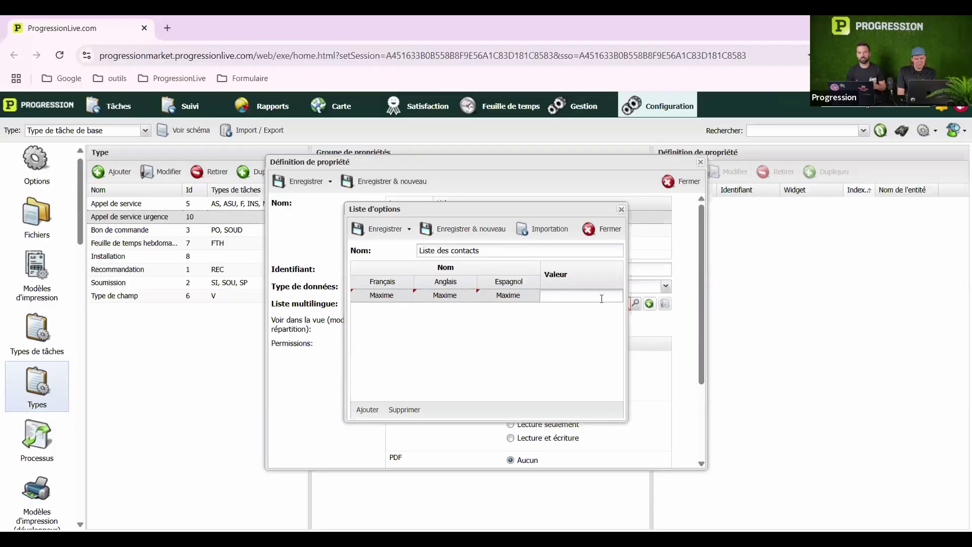
# Copy that first name into the row's Valeur cell and add a second option row
pyautogui.click(394, 298)
pyautogui.moveTo(395, 298); pyautogui.dragTo(302, 298)
pyautogui.hotkey('ctrl', 'c')
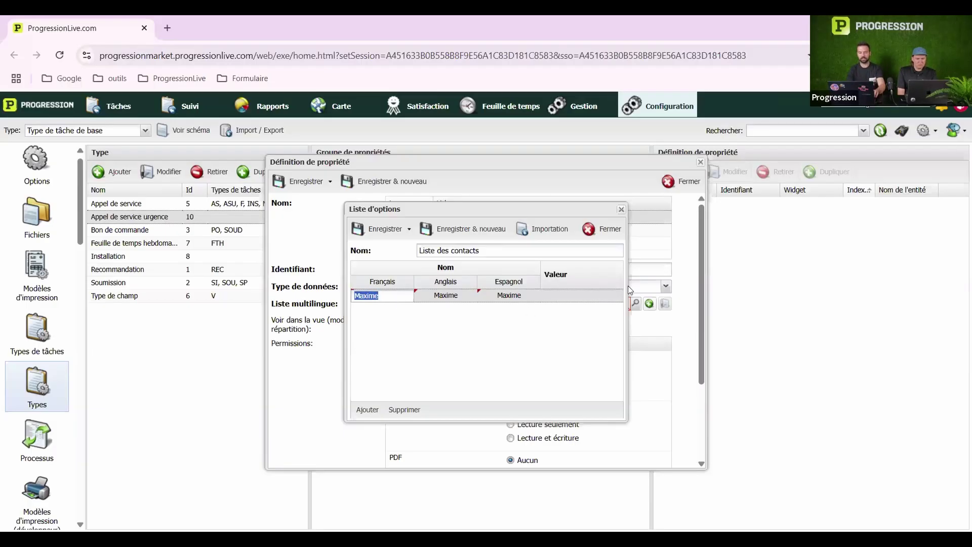
pyautogui.click(566, 297)
pyautogui.hotkey('ctrl', 'v')
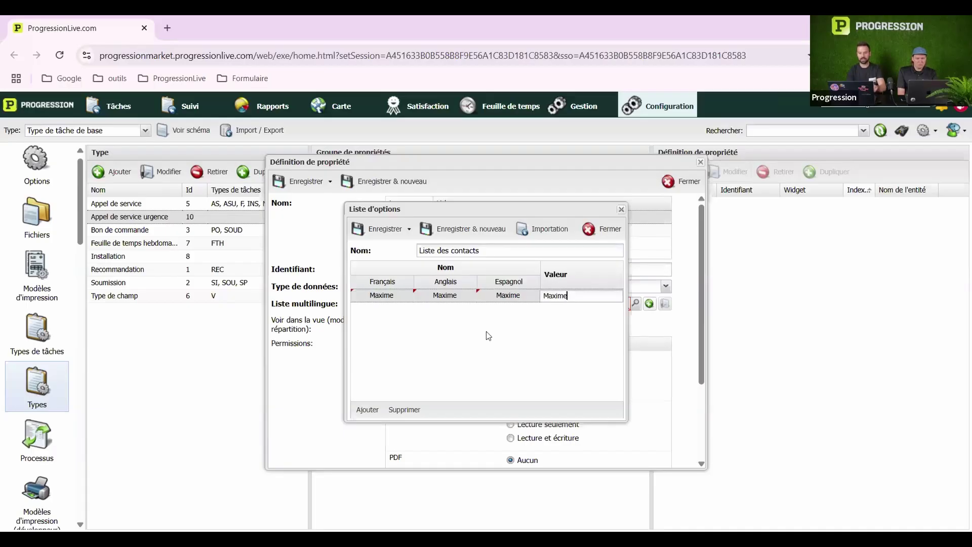
pyautogui.click(370, 410)
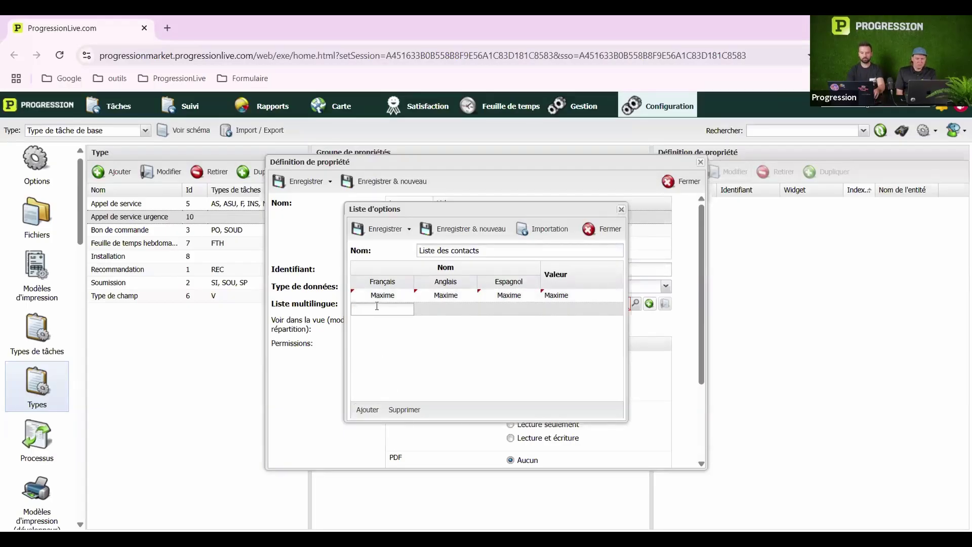
# Fill the second row with another contact's first name in every language and Valeur, then save the list
pyautogui.write('Frédé')
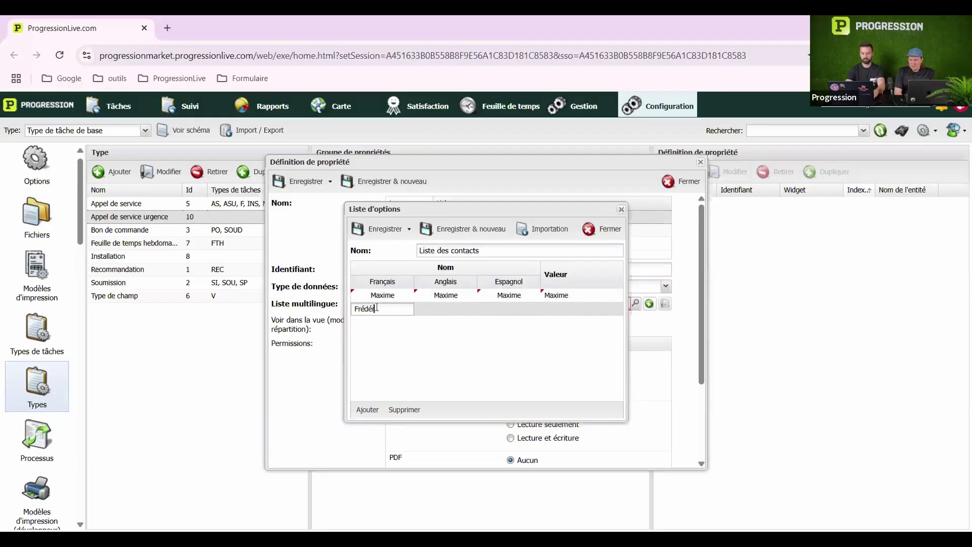
pyautogui.write('ric')
pyautogui.press('Tab')
pyautogui.write('F')
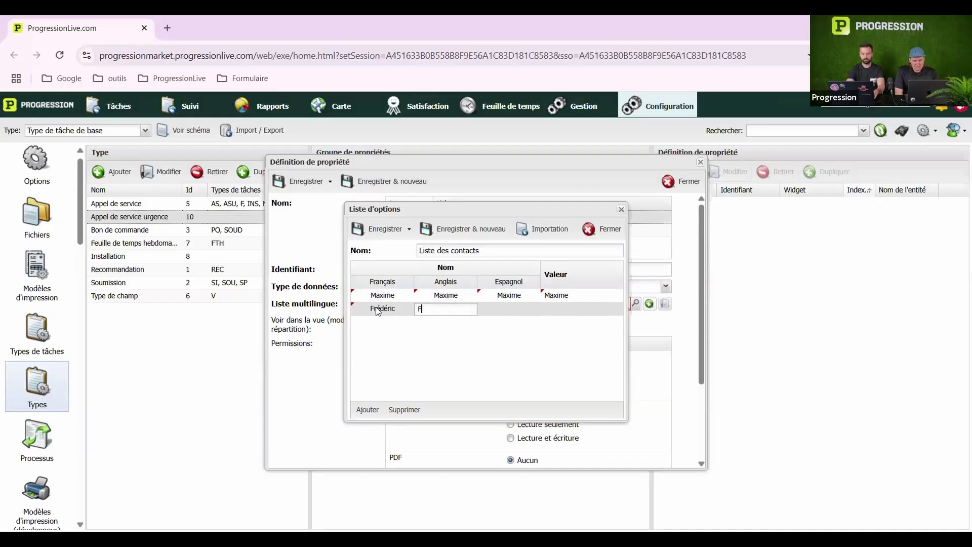
pyautogui.write('rédéric')
pyautogui.press('Tab')
pyautogui.write('Frédéric')
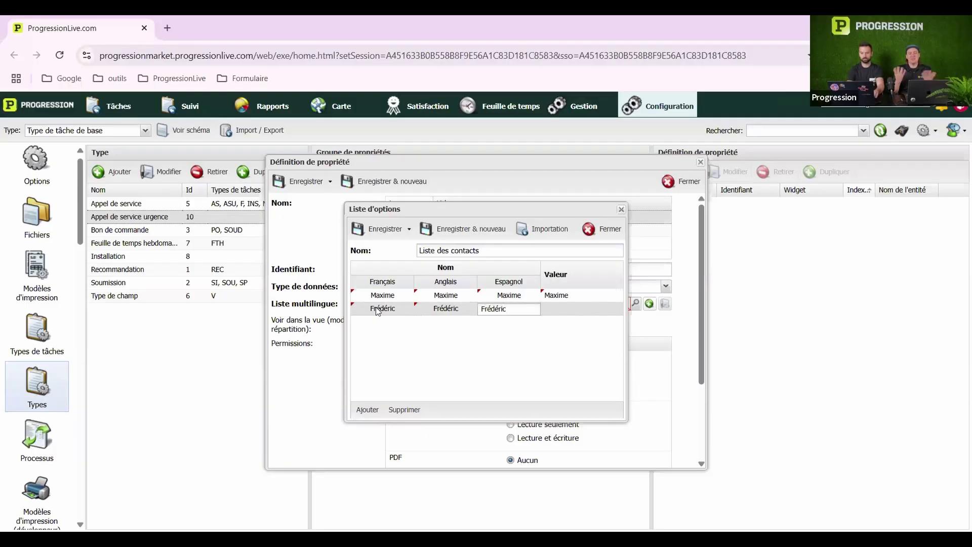
pyautogui.press('Tab')
pyautogui.write('F')
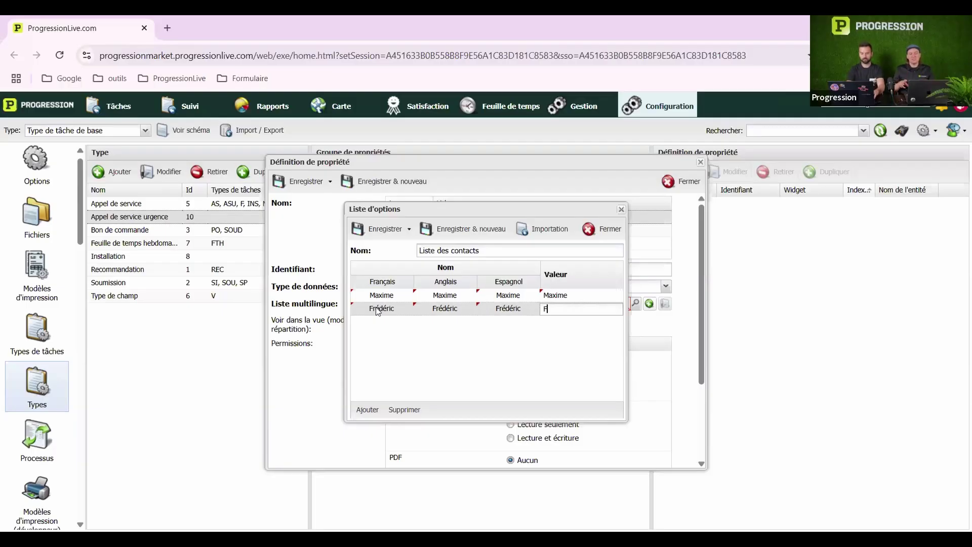
pyautogui.write('rédéric')
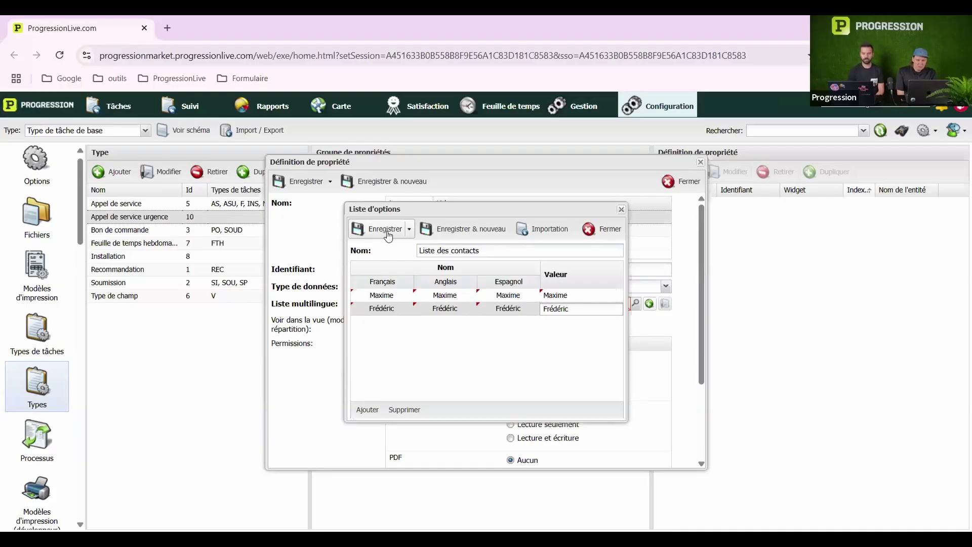
pyautogui.click(384, 229)
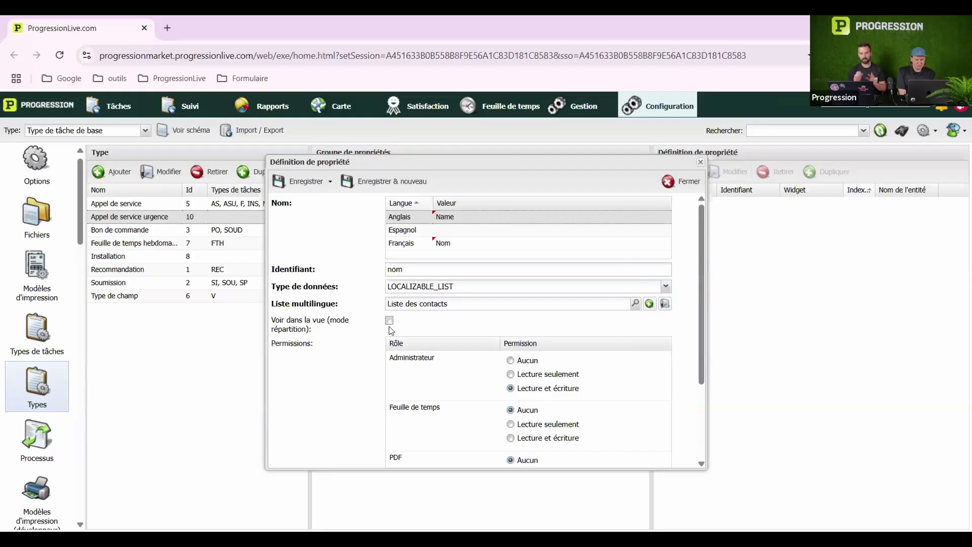
# Give the PDF role Lecture seulement access and save the Nom property definition
pyautogui.scroll(-3, 541, 311)
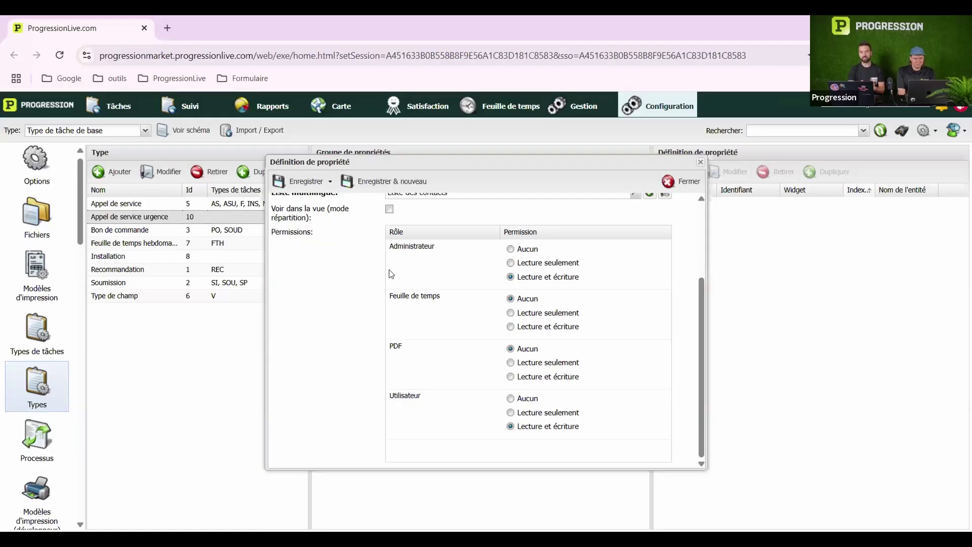
pyautogui.click(517, 371)
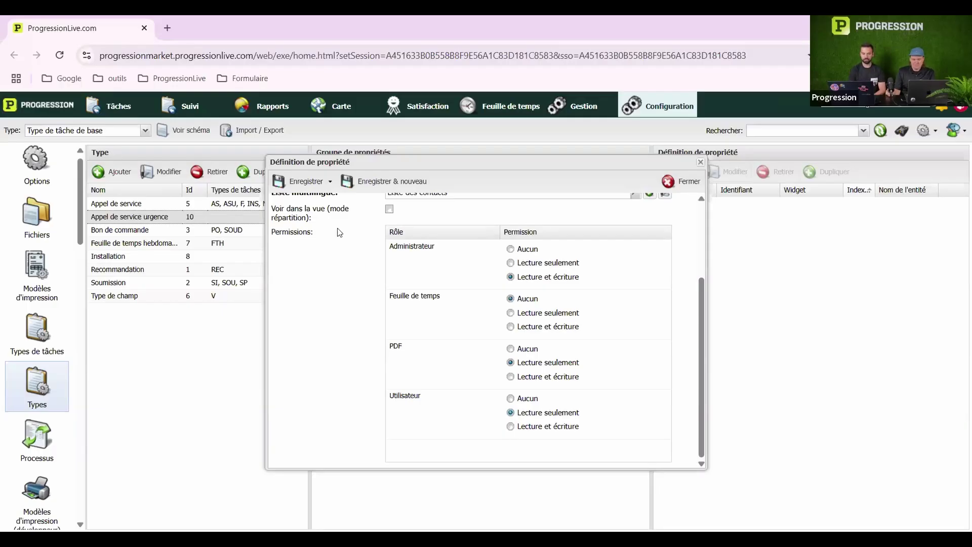
pyautogui.click(301, 182)
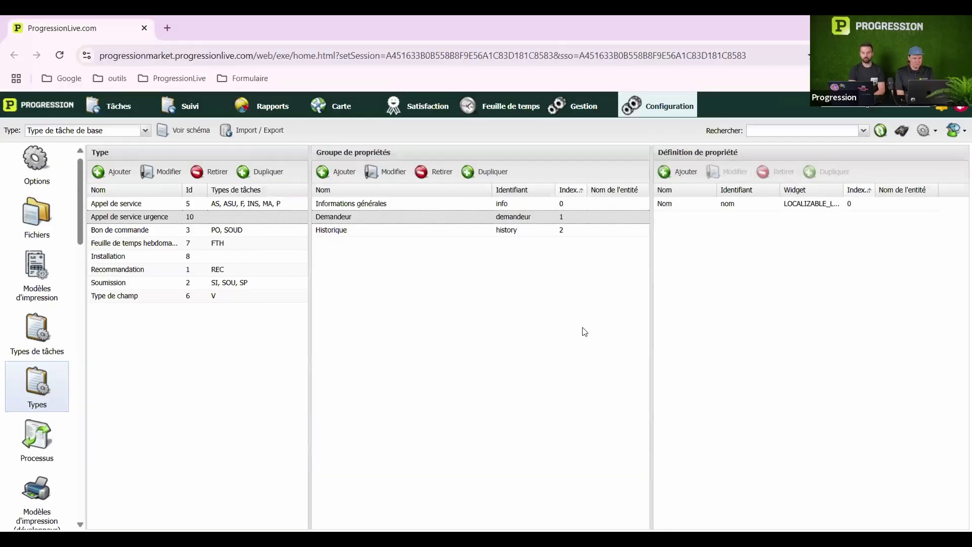
# Review the Nom property's definition without changes, then begin duplicating it
pyautogui.click(757, 203)
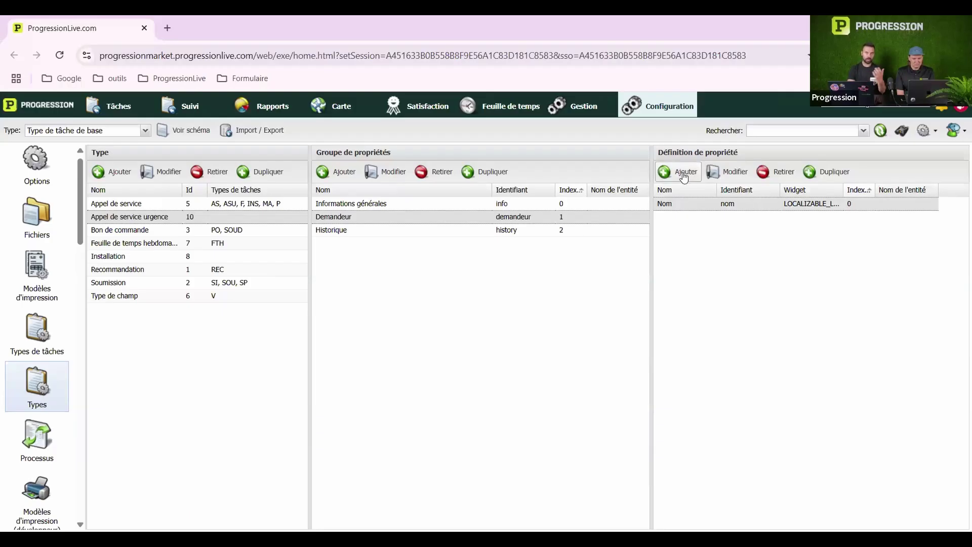
pyautogui.click(728, 173)
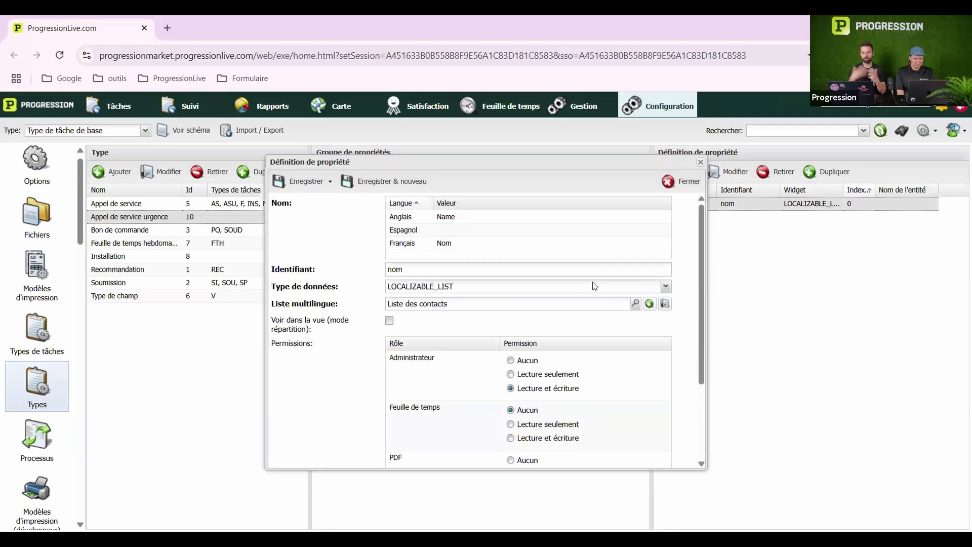
pyautogui.click(700, 163)
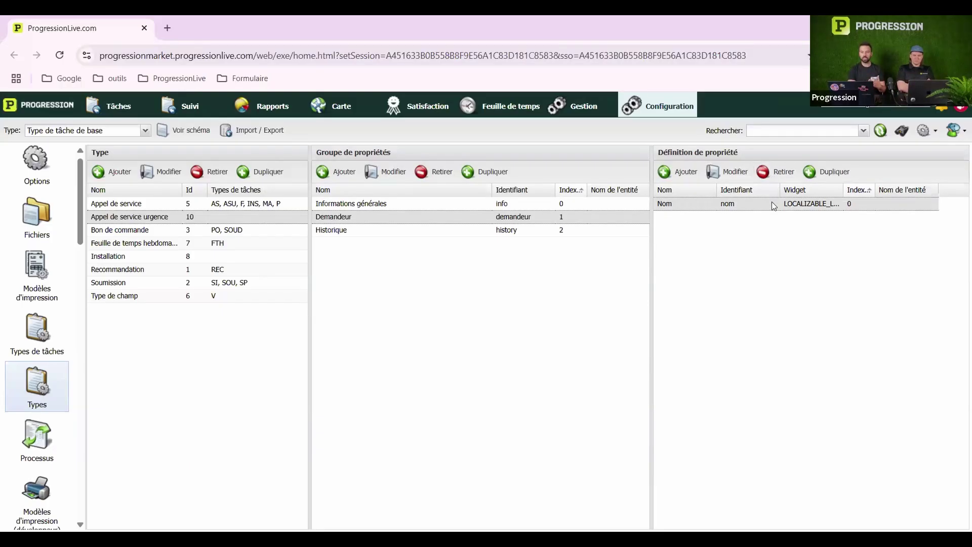
pyautogui.doubleClick(772, 203)
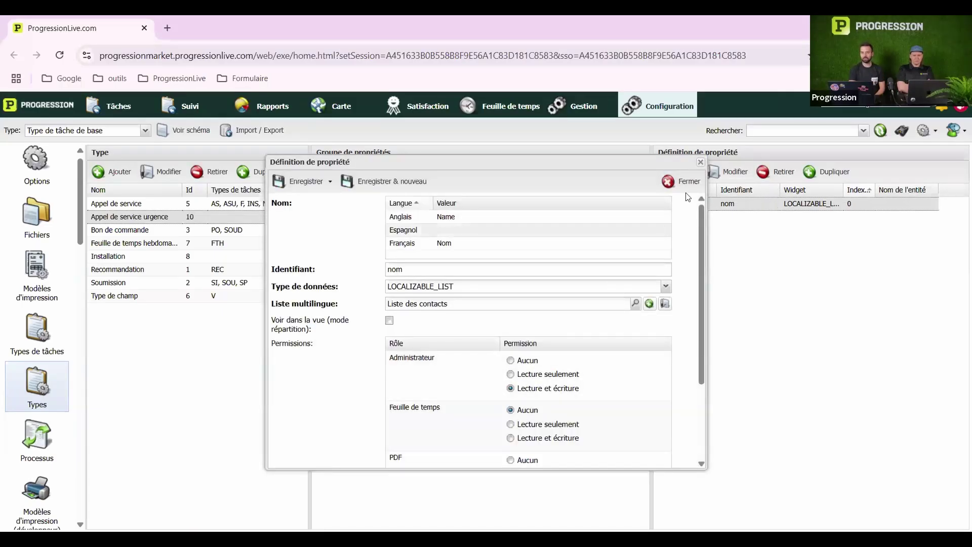
pyautogui.click(701, 162)
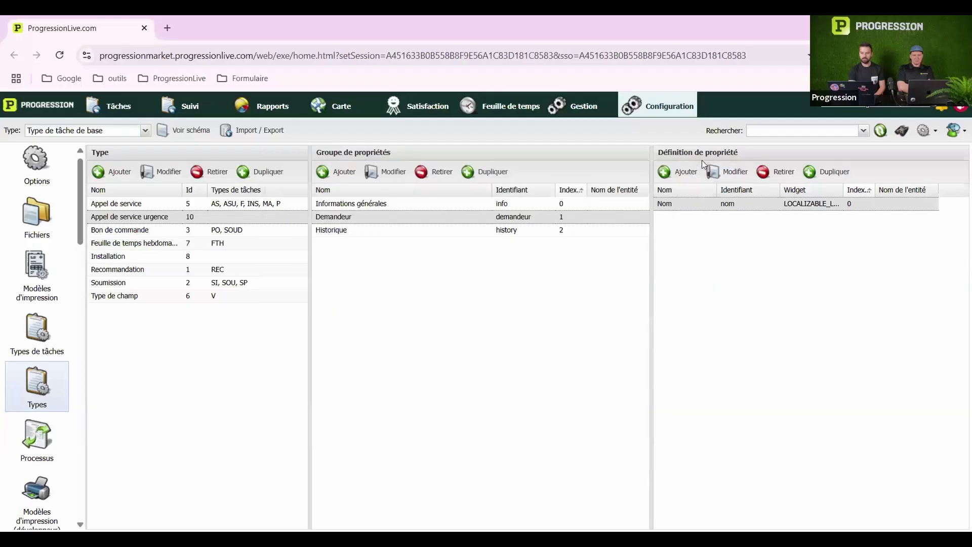
pyautogui.click(830, 175)
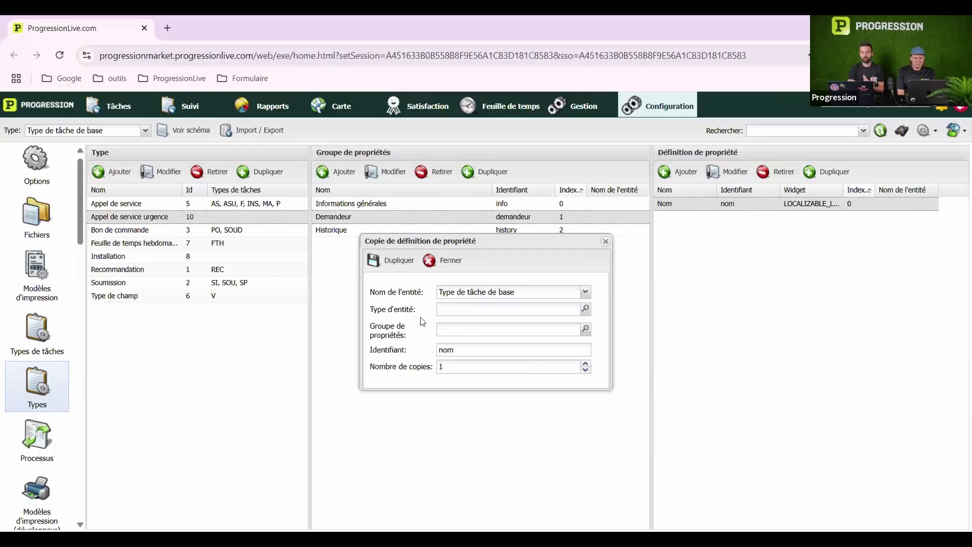
# Duplicate Nom into the Appel de service type's Informations générales property group
pyautogui.click(585, 308)
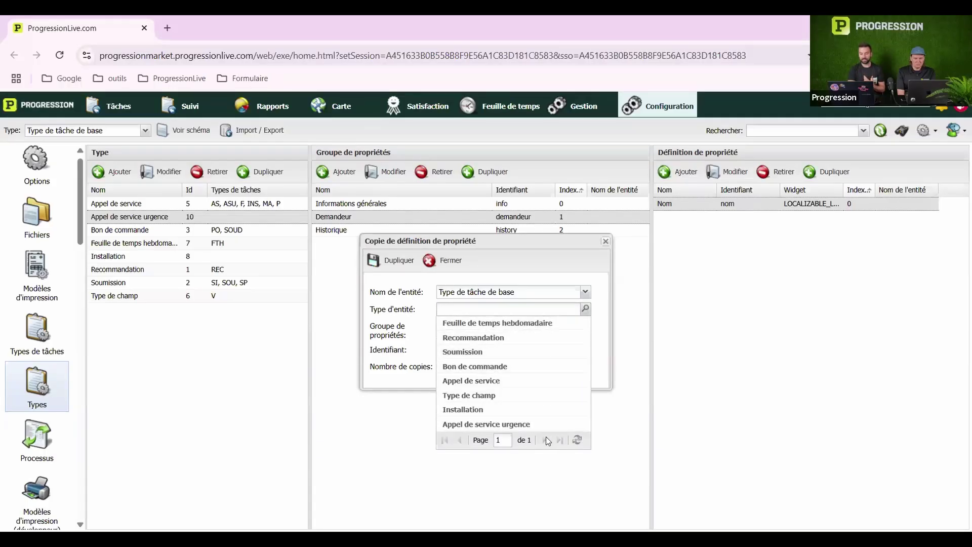
pyautogui.click(504, 381)
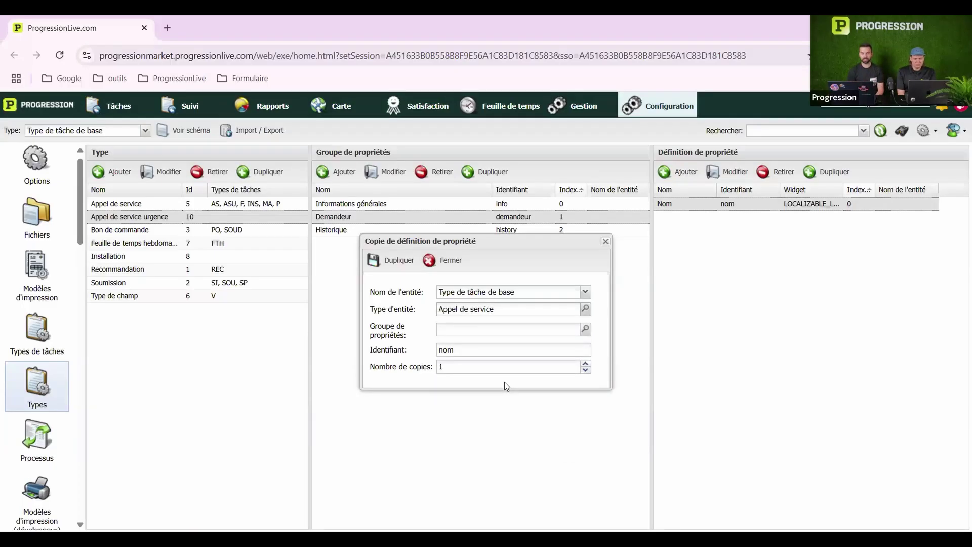
pyautogui.click(585, 329)
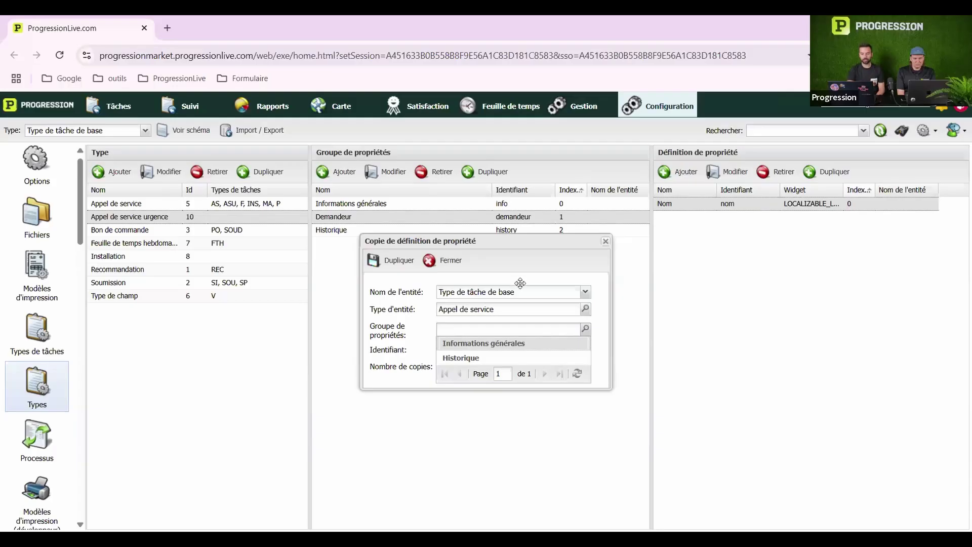
pyautogui.click(499, 344)
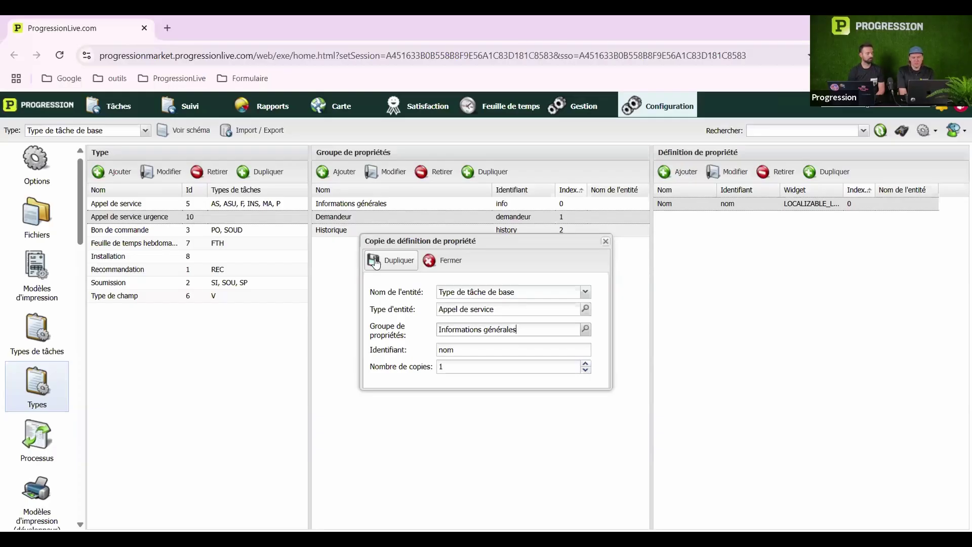
pyautogui.click(375, 262)
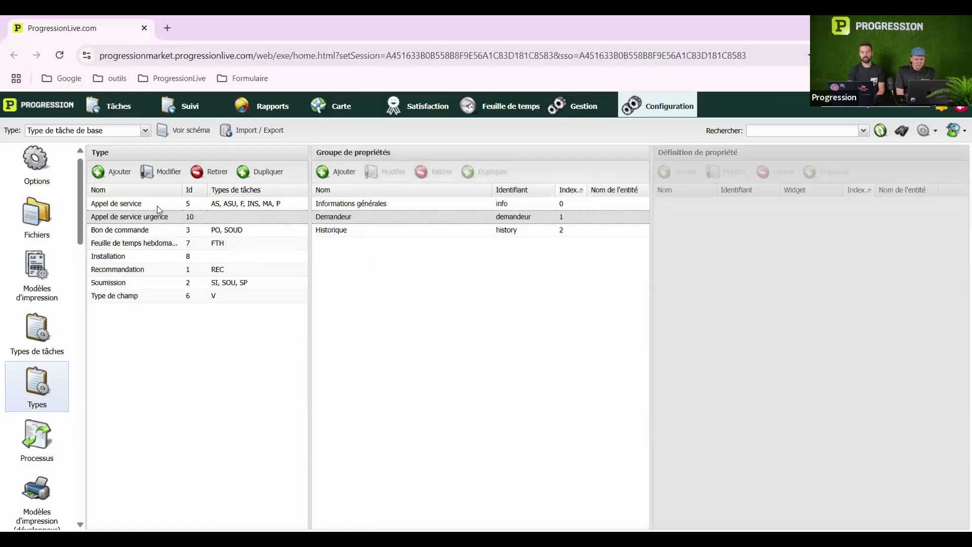
# Check the copied Nom property under Appel de service's Informations générales, then return to the task types list
pyautogui.doubleClick(151, 203)
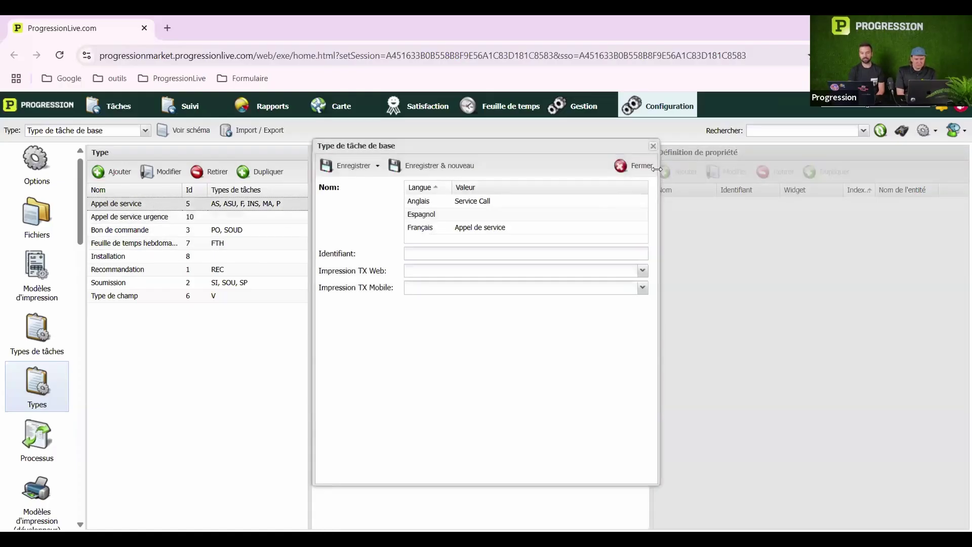
pyautogui.click(653, 147)
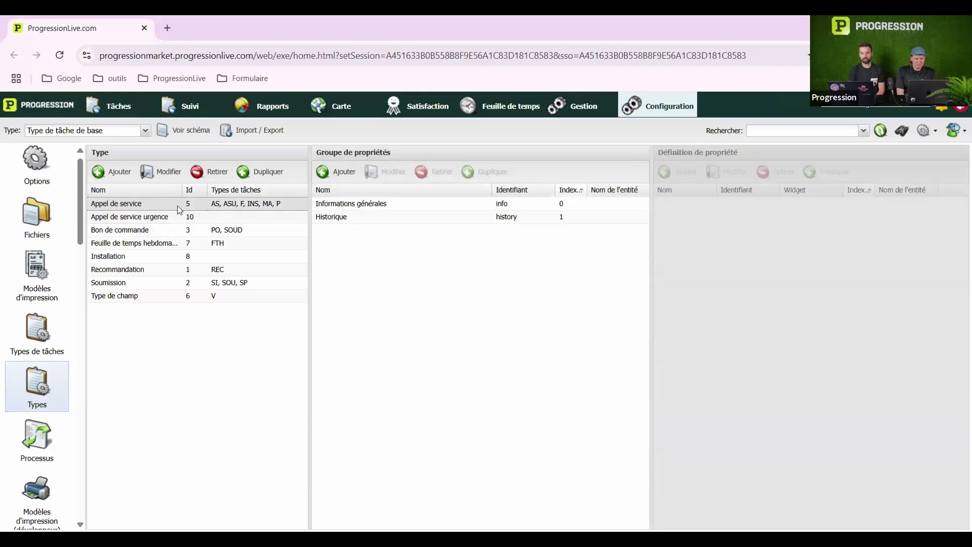
pyautogui.click(449, 204)
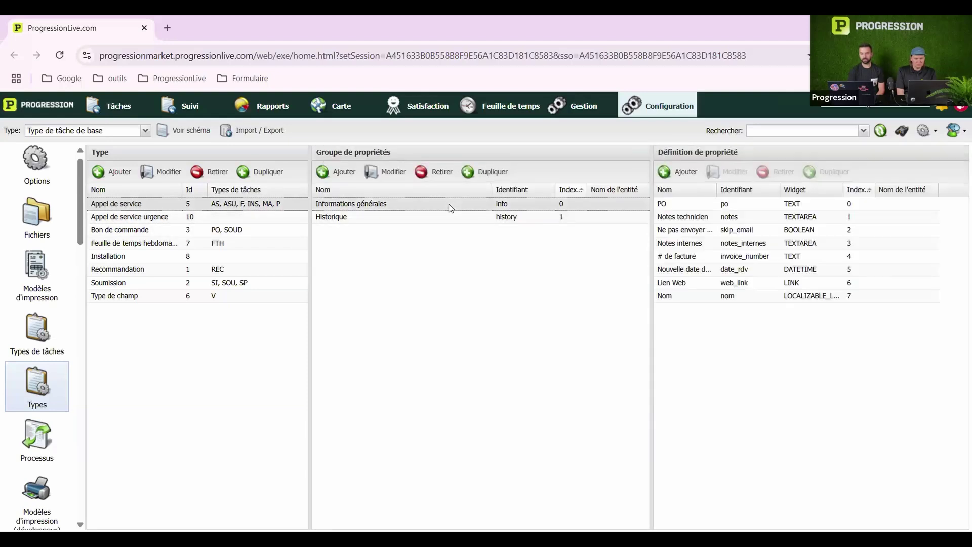
pyautogui.doubleClick(769, 297)
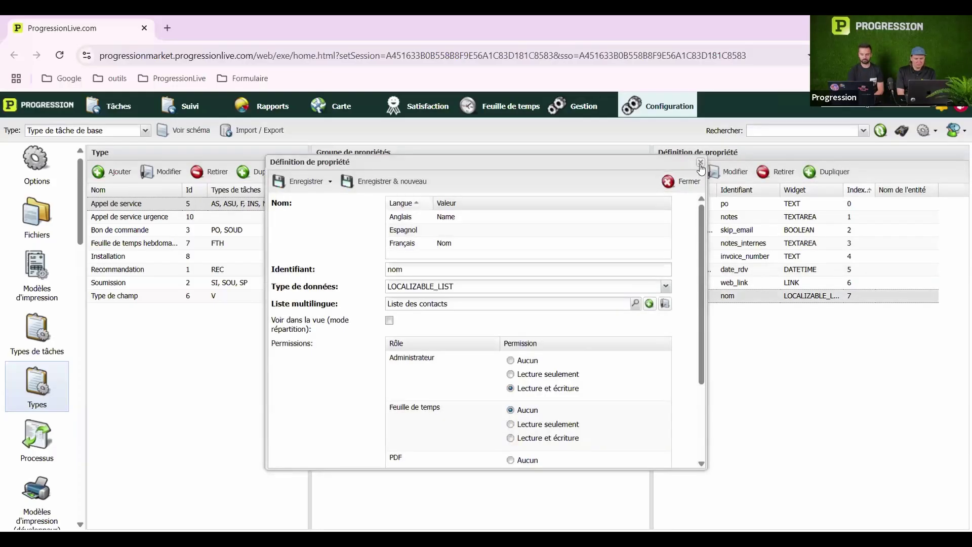
pyautogui.click(684, 181)
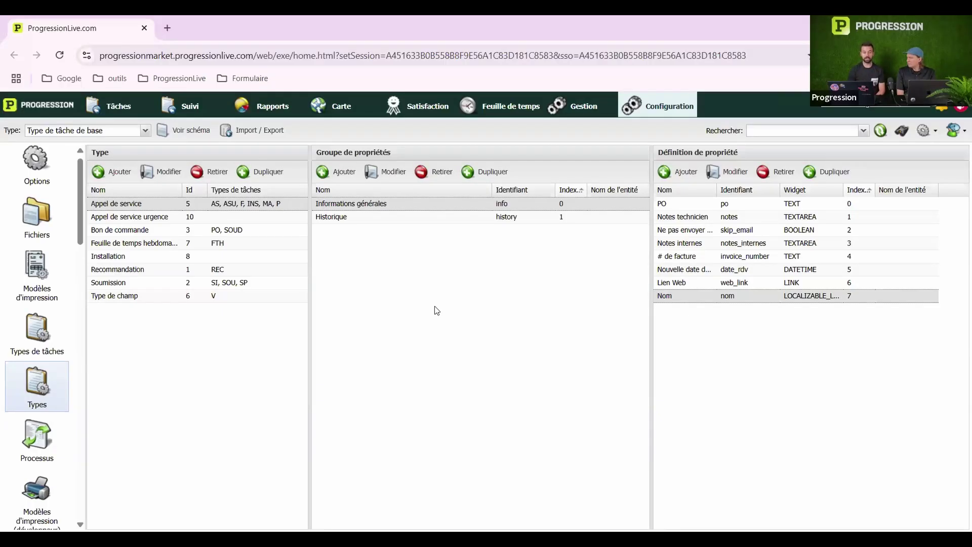
pyautogui.click(39, 338)
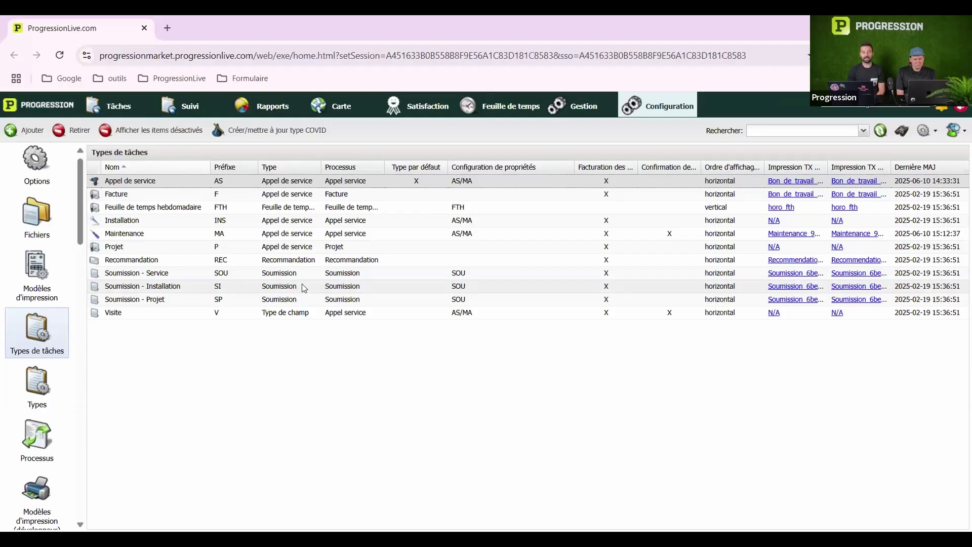
# Review the base type choices for the Appel de service task type, then close it unchanged
pyautogui.doubleClick(237, 181)
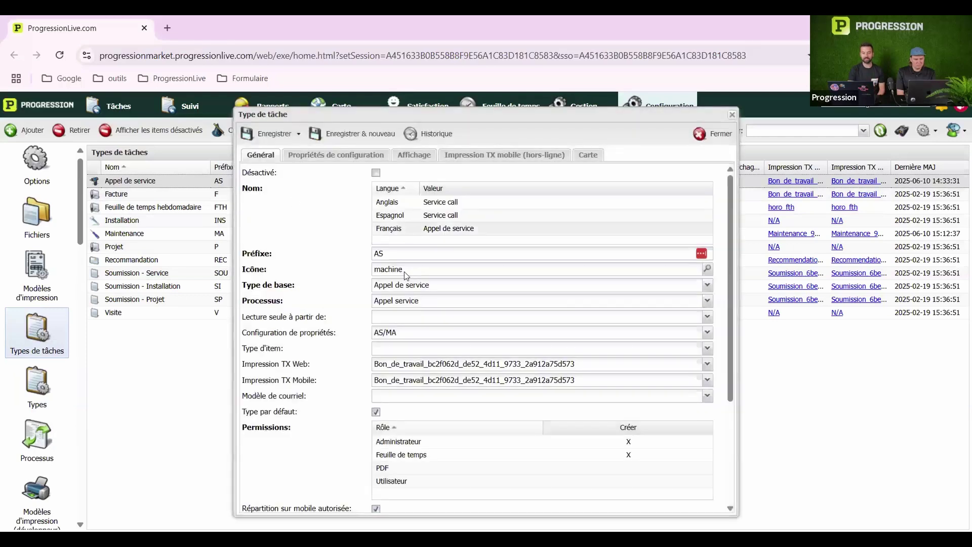
pyautogui.click(404, 286)
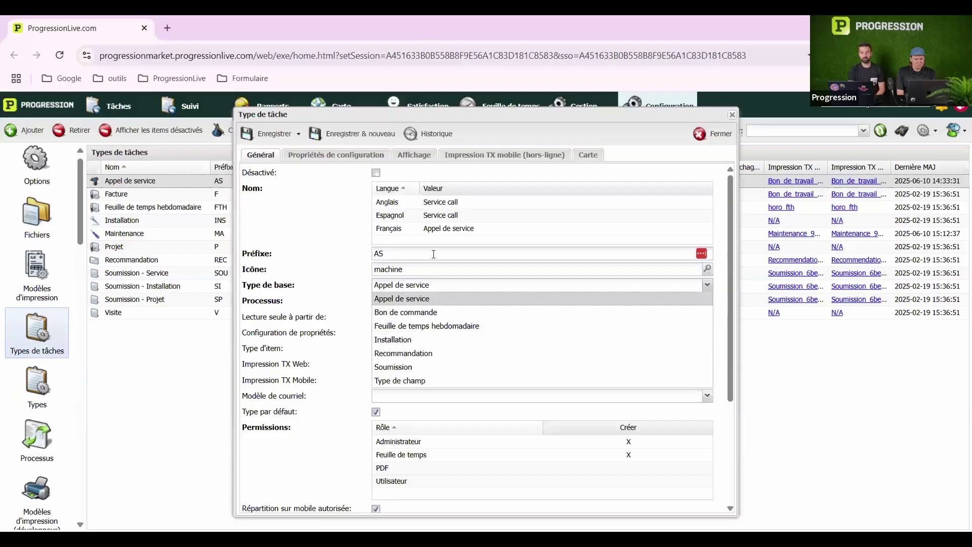
pyautogui.click(734, 115)
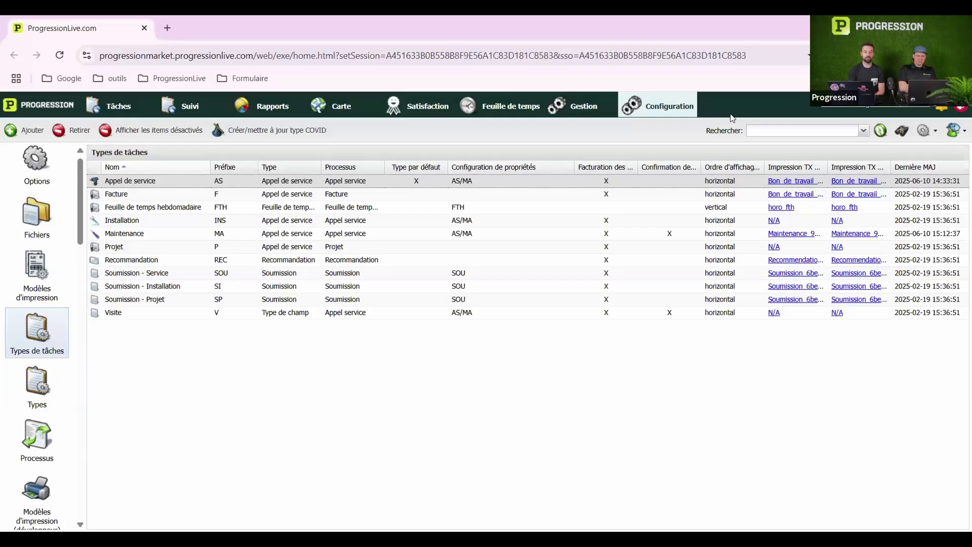
pyautogui.click(58, 57)
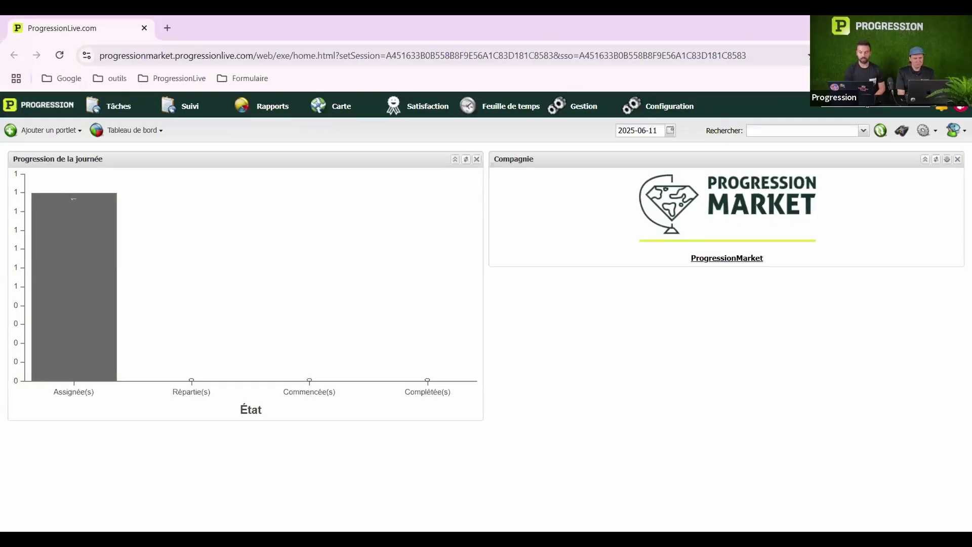
pyautogui.click(670, 107)
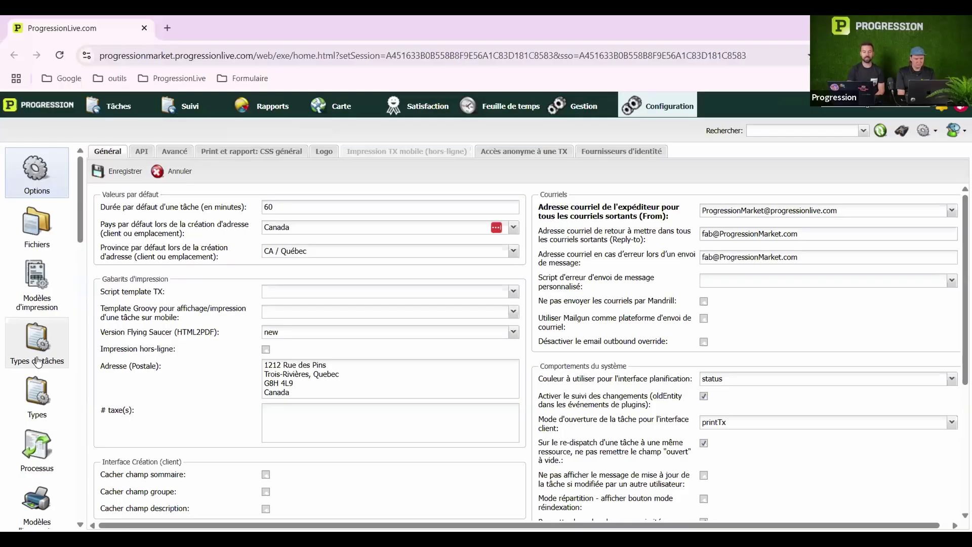
pyautogui.click(38, 361)
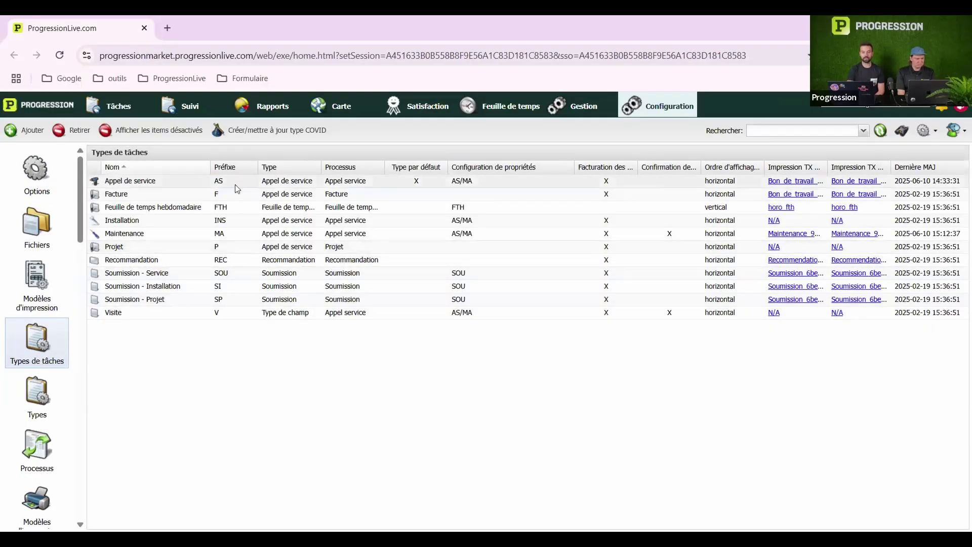
# Set Appel de service's base type to Appel de service urgence, save, and begin the change reason
pyautogui.doubleClick(235, 185)
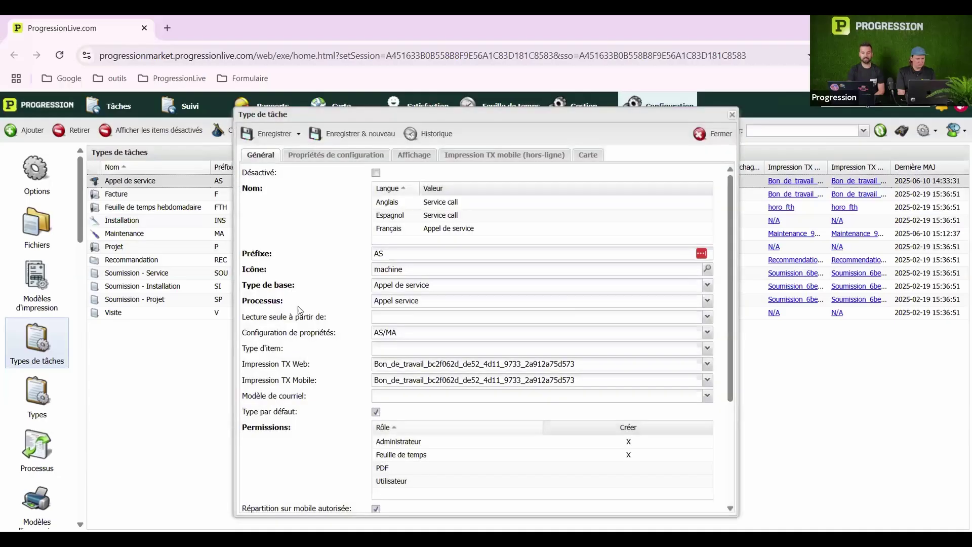
pyautogui.click(414, 287)
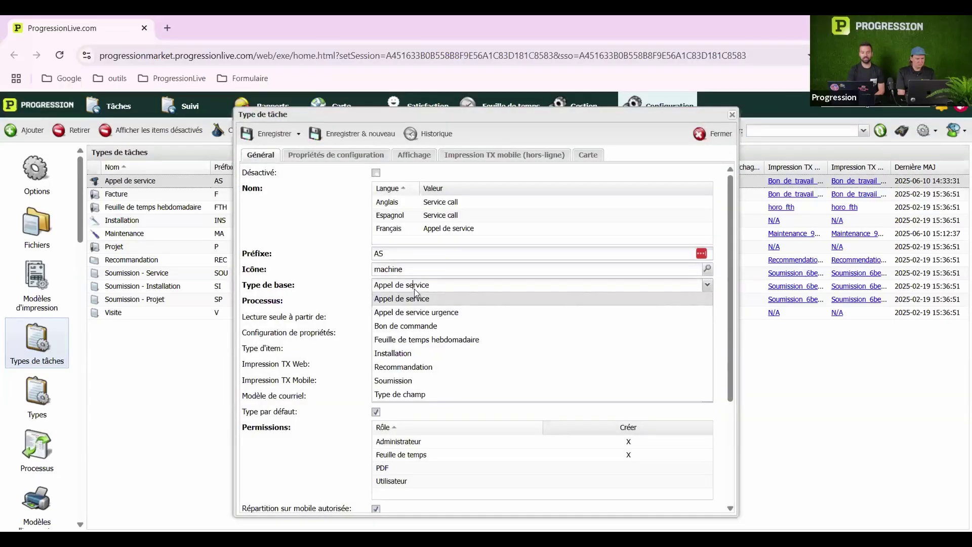
pyautogui.click(416, 311)
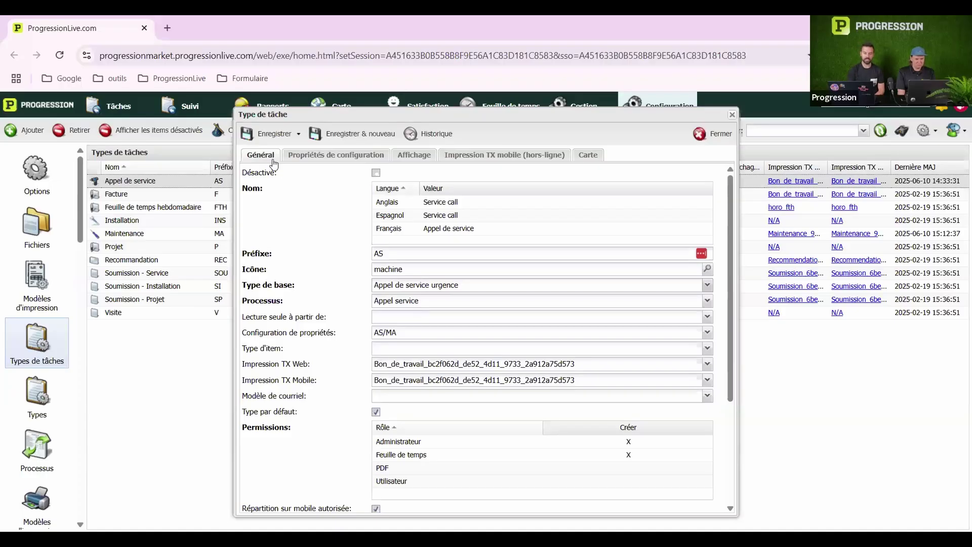
pyautogui.click(272, 136)
pyautogui.click(510, 311)
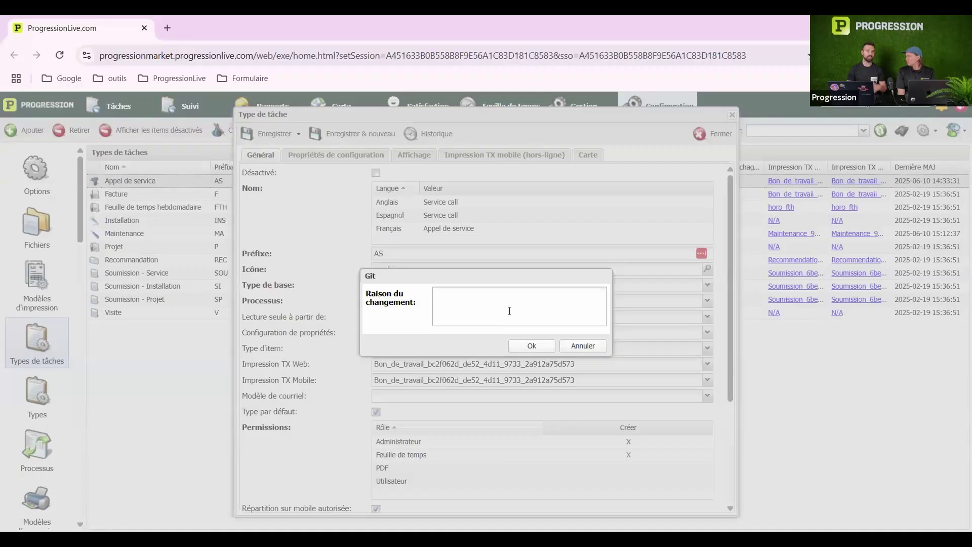
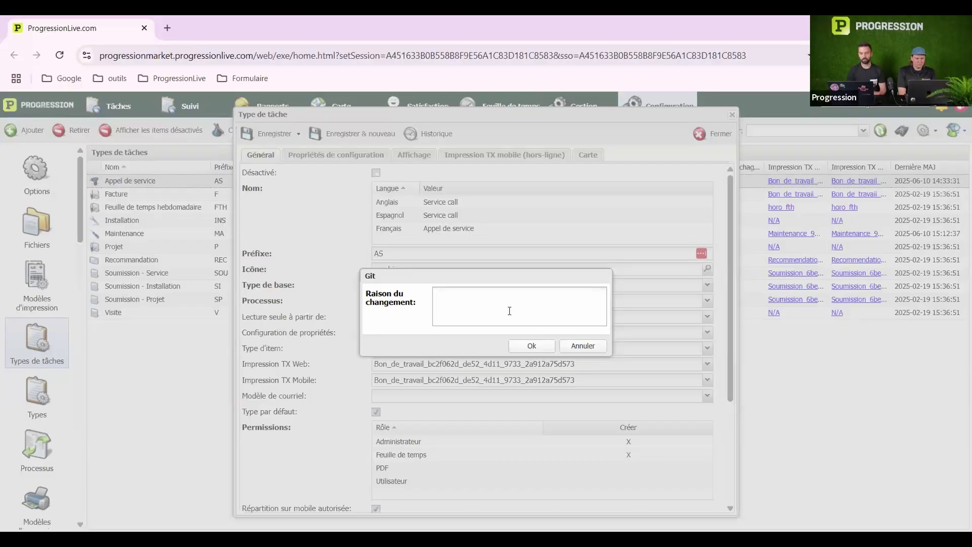
# Save the base-type change with reason 'Changement du type de base', then reload and open the tasks list
pyautogui.write('Changement')
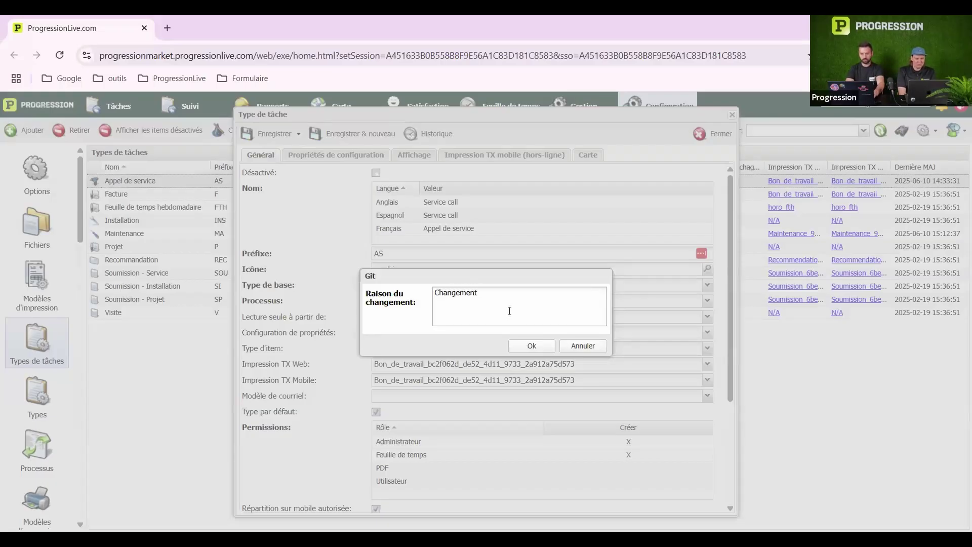
pyautogui.write(' du type')
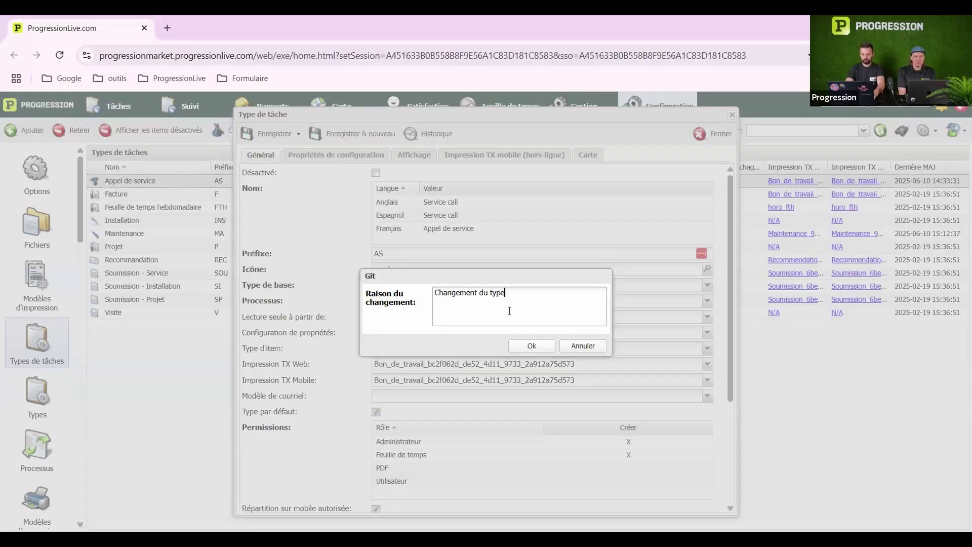
pyautogui.write(' de base')
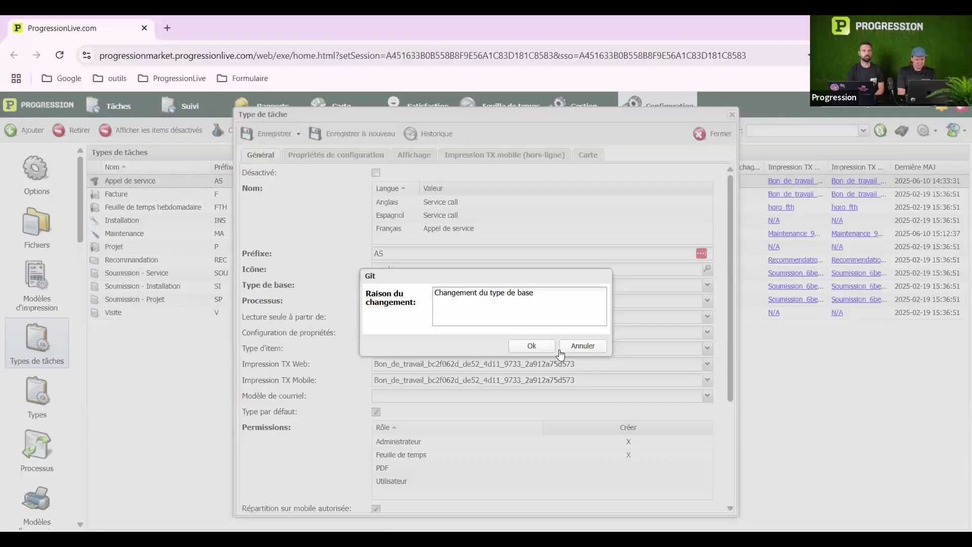
pyautogui.click(530, 346)
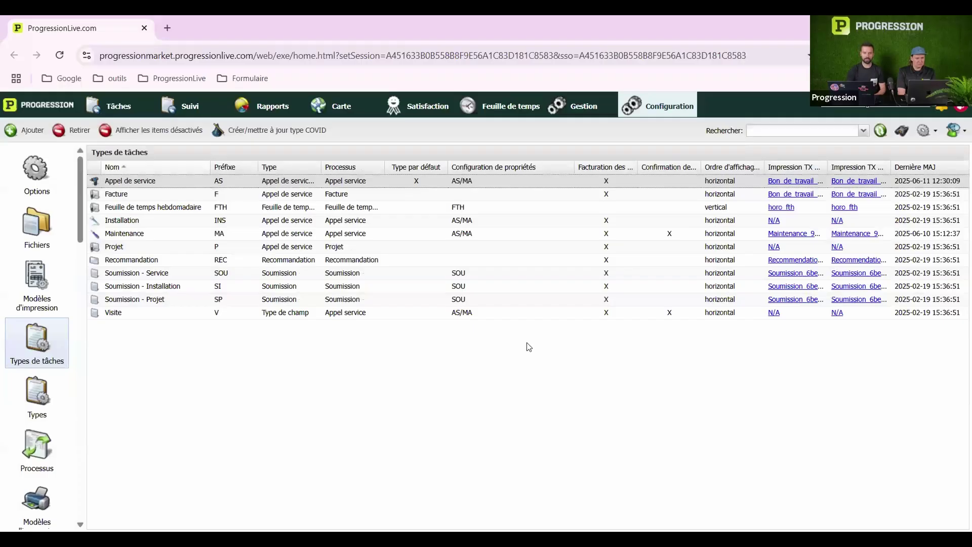
pyautogui.click(59, 56)
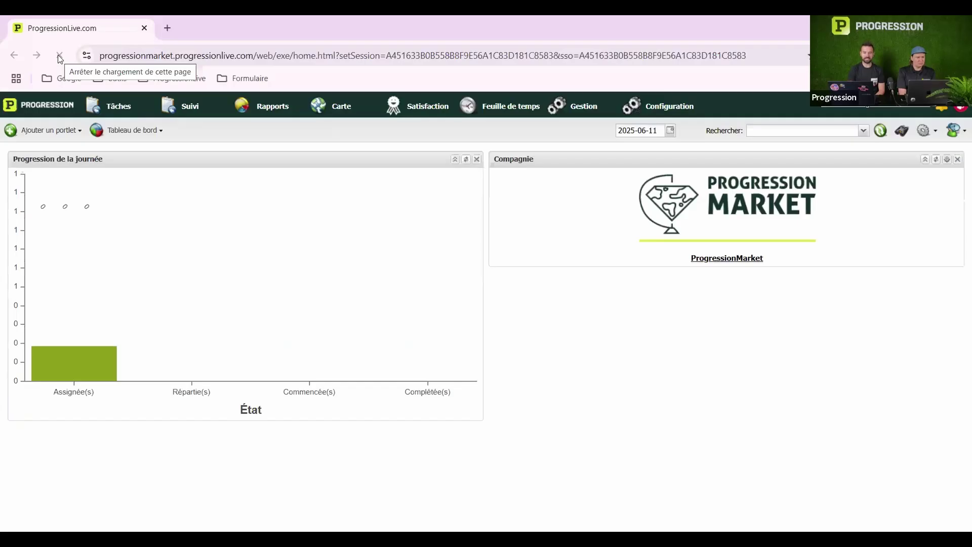
pyautogui.click(113, 108)
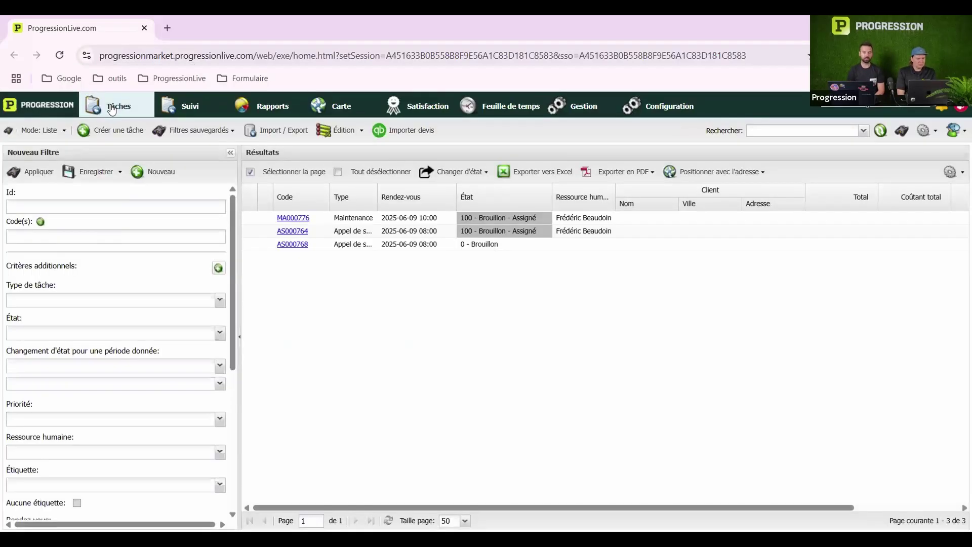
# Create a new task and set its Demandeur Nom to the first listed person
pyautogui.click(109, 130)
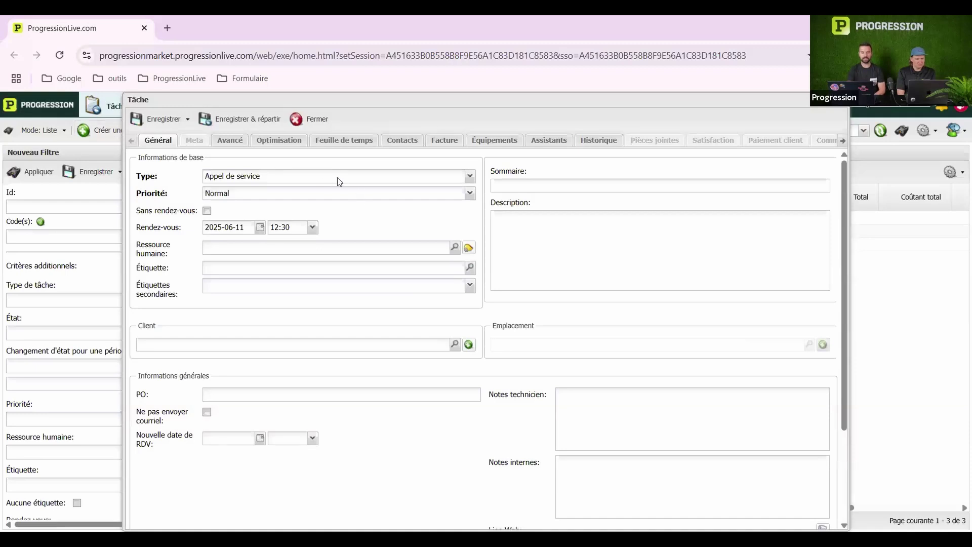
pyautogui.scroll(-3, 458, 305)
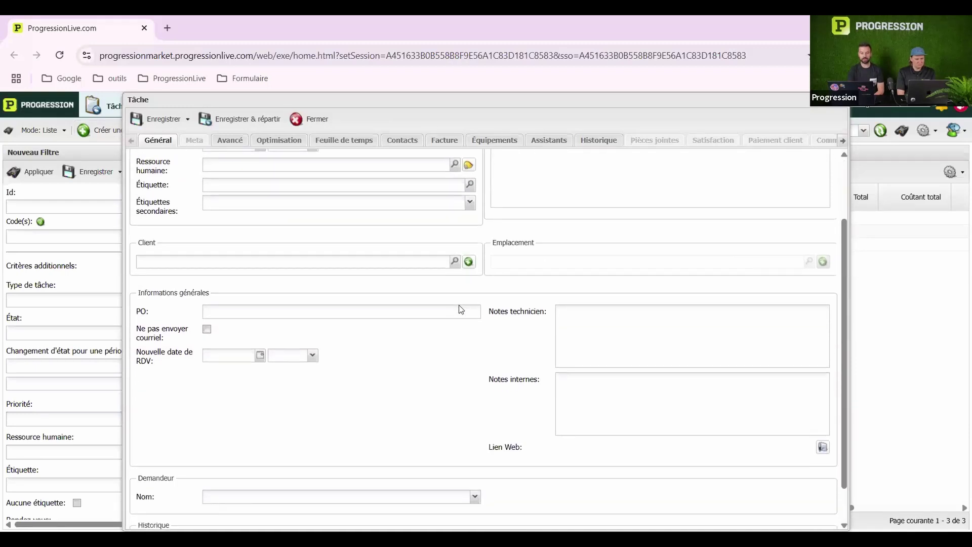
pyautogui.scroll(-2, 461, 309)
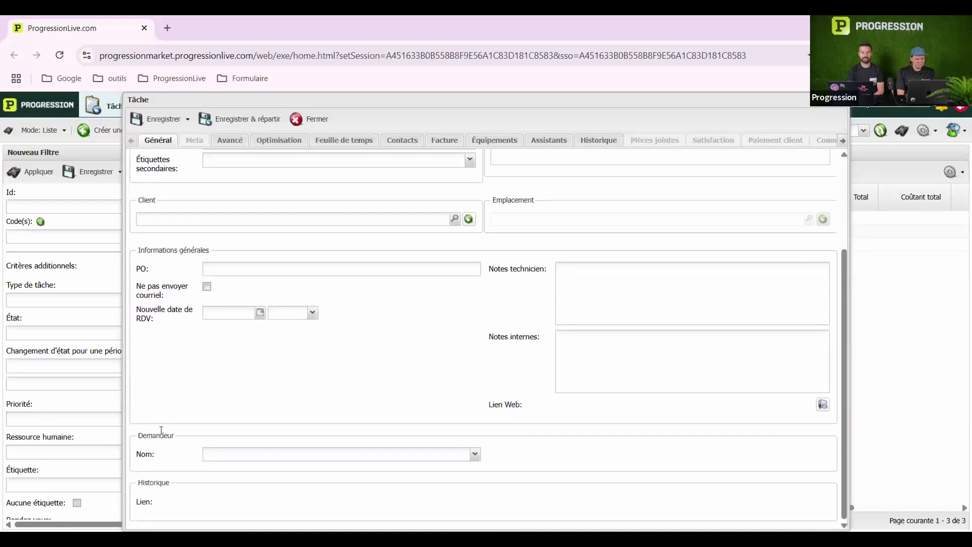
pyautogui.click(312, 454)
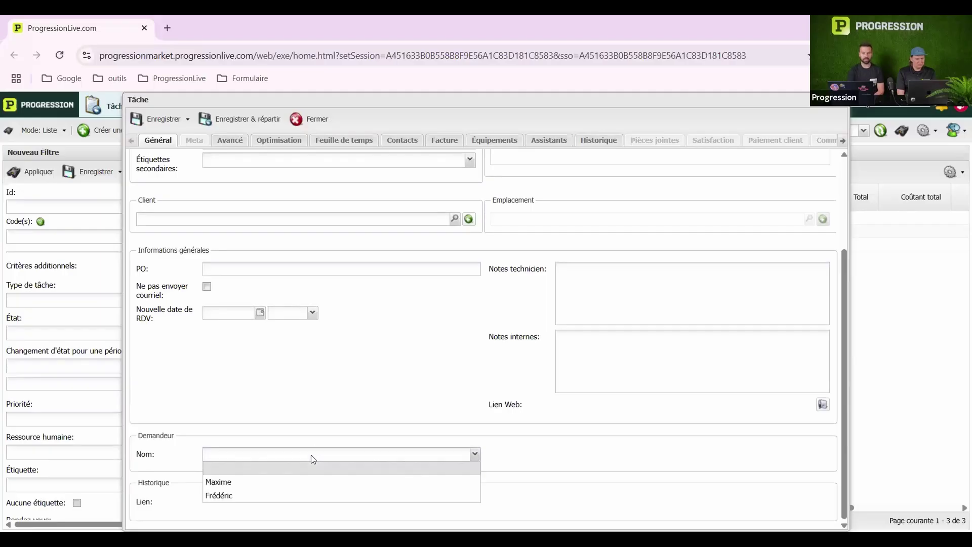
pyautogui.click(278, 485)
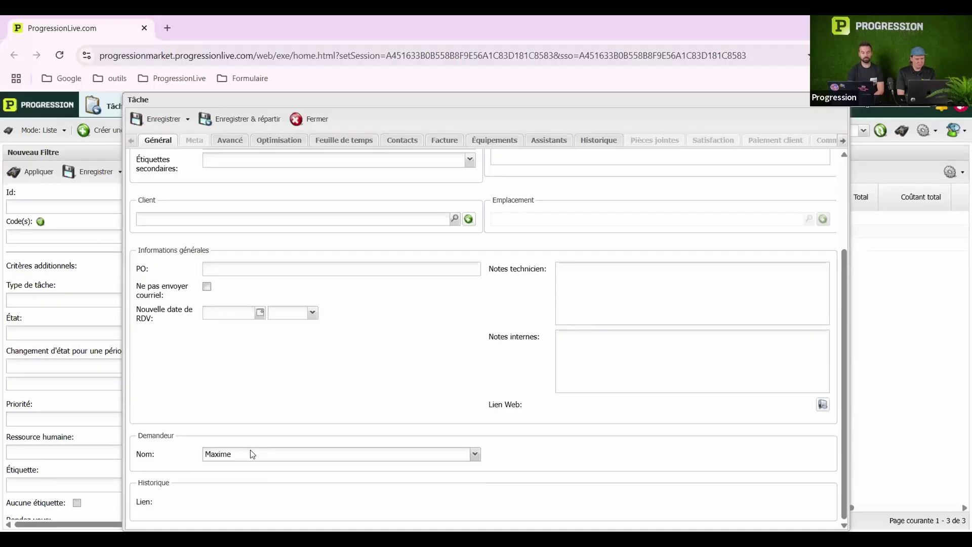
pyautogui.scroll(3, 250, 450)
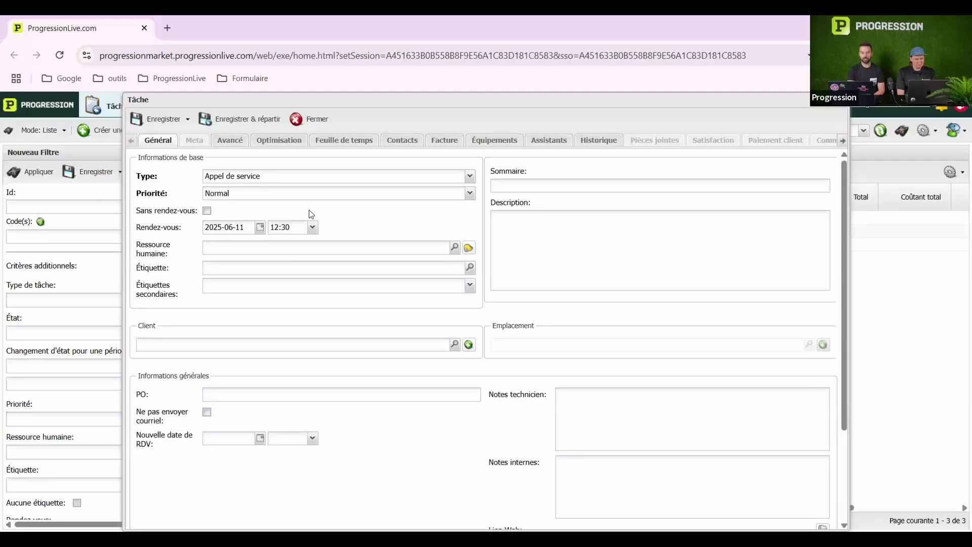
pyautogui.click(283, 176)
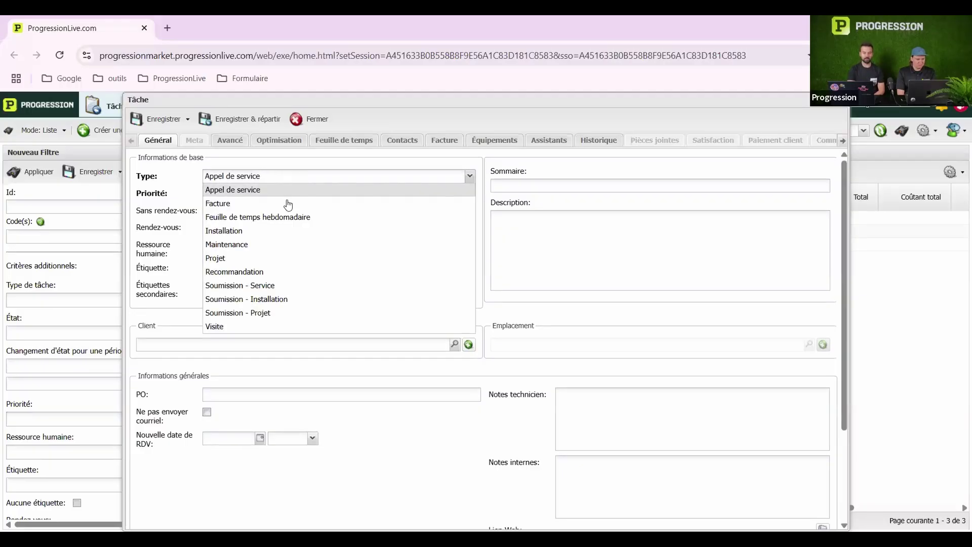
# Make the task a Visite, with TEXT 'tesutfu6646' and a phone number in PHONE
pyautogui.click(268, 326)
pyautogui.scroll(-5, 380, 260)
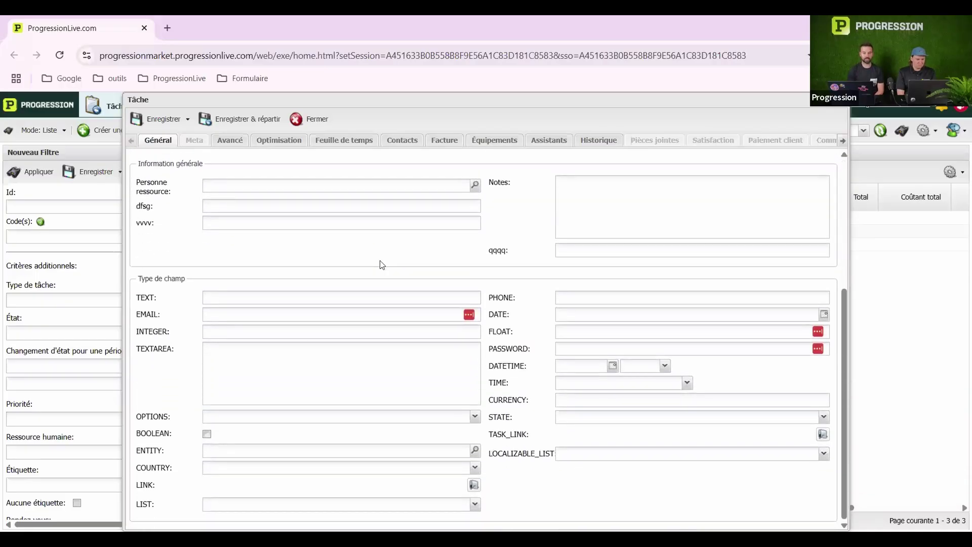
pyautogui.click(260, 297)
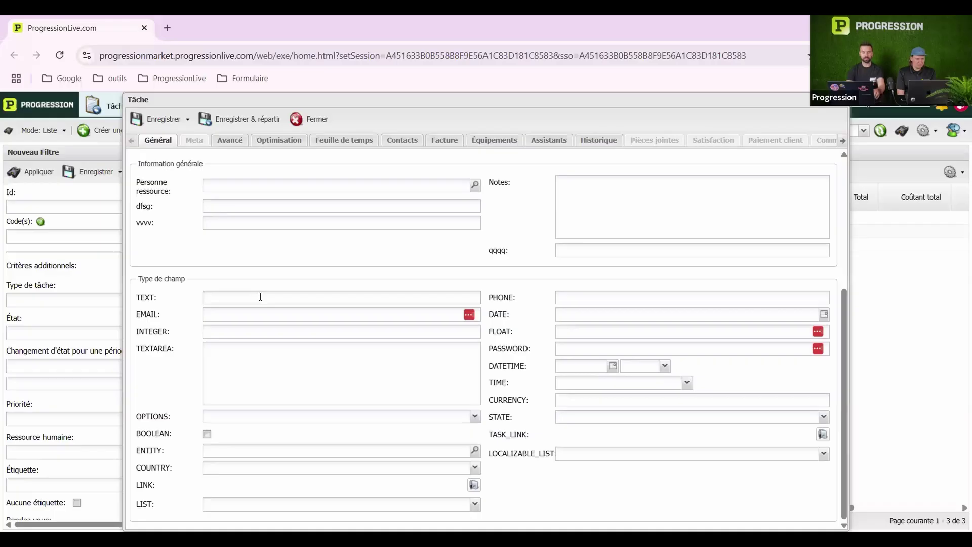
pyautogui.write('tesutfu6646')
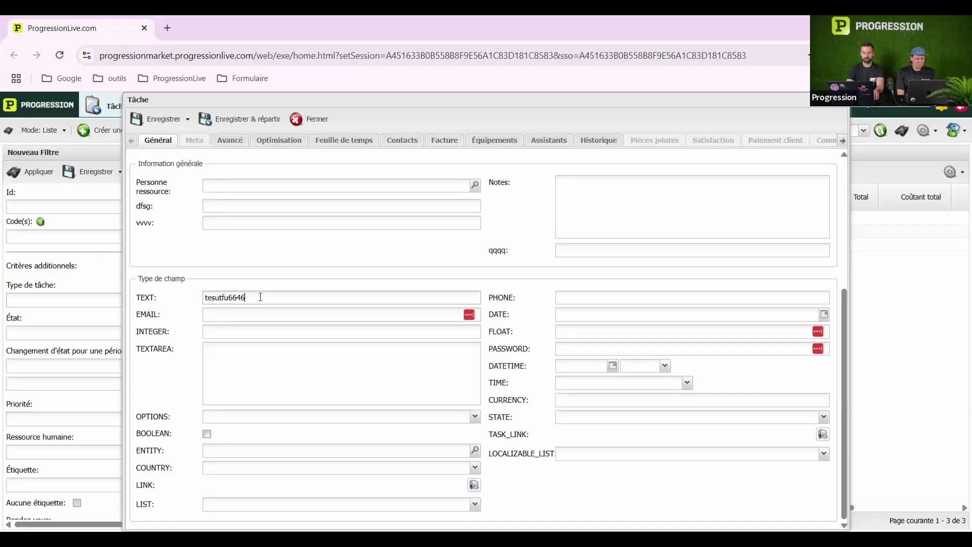
pyautogui.press('Tab')
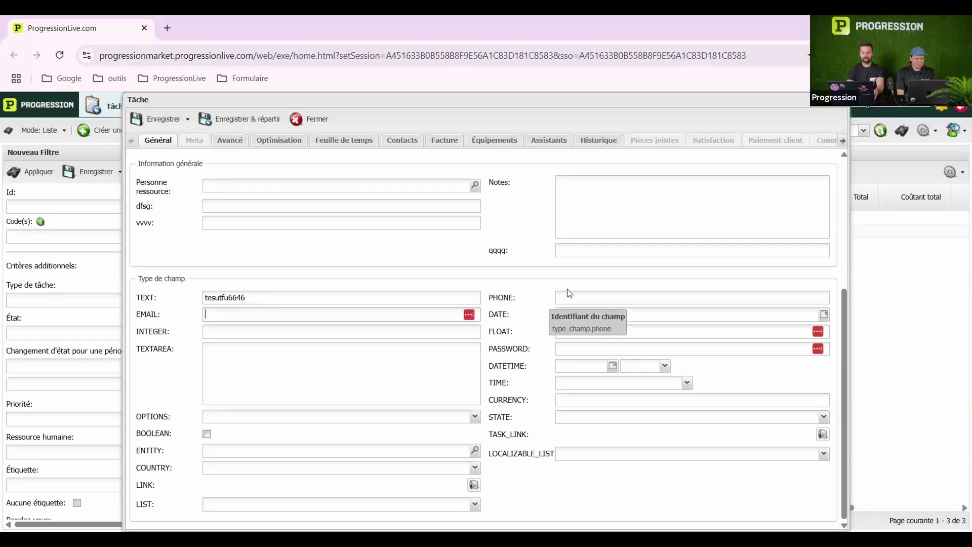
pyautogui.click(576, 294)
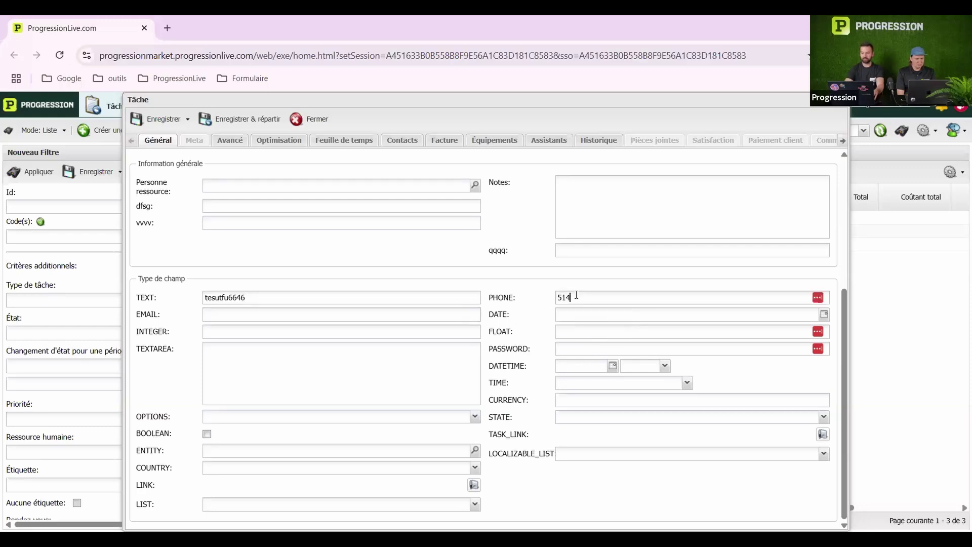
# Fill EMAIL with an e-mail address, DATE with 2025-06-11 and INTEGER with 6935
pyautogui.click(256, 314)
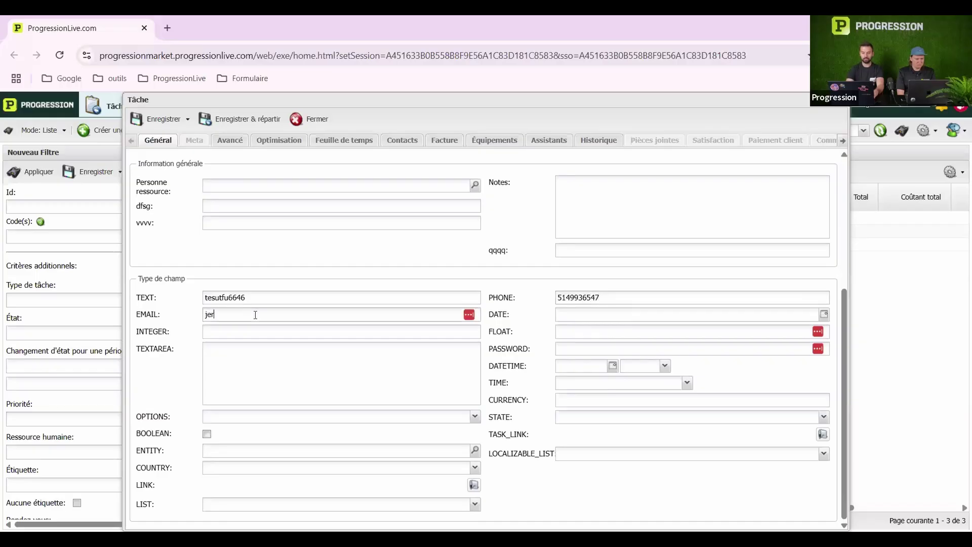
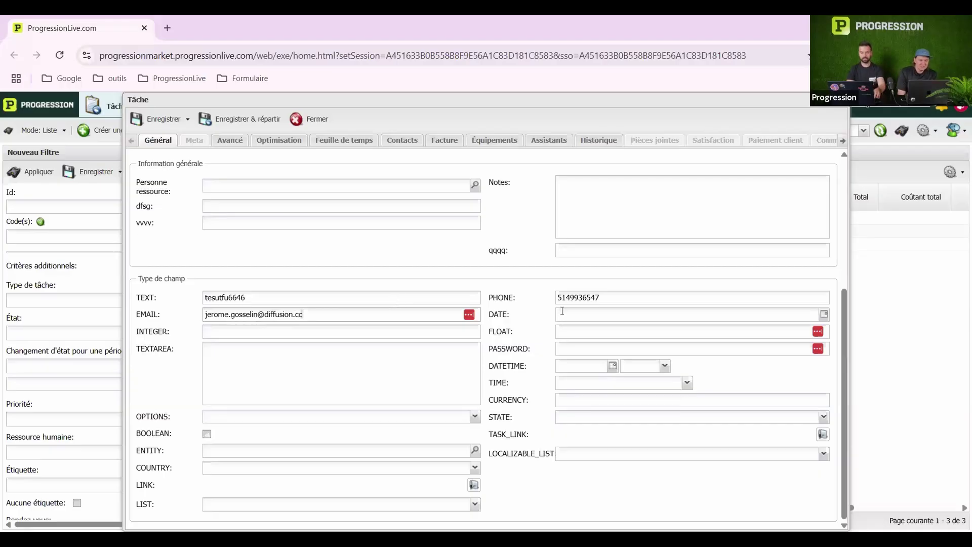
pyautogui.click(824, 314)
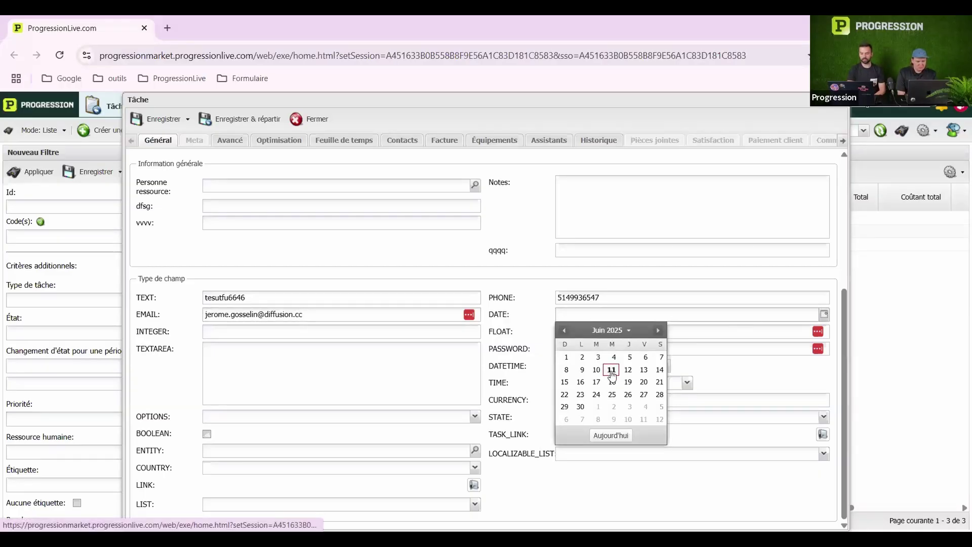
pyautogui.click(612, 370)
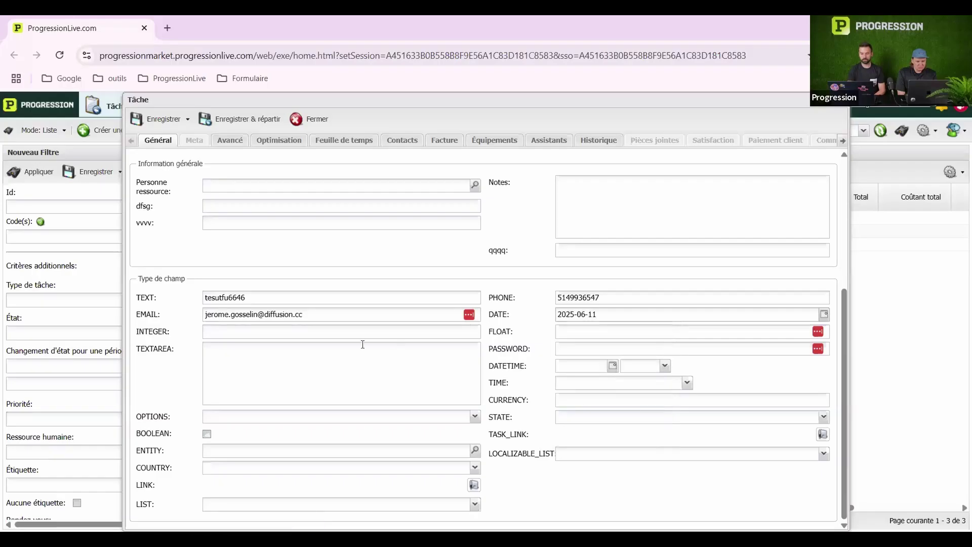
pyautogui.click(326, 337)
pyautogui.write('e')
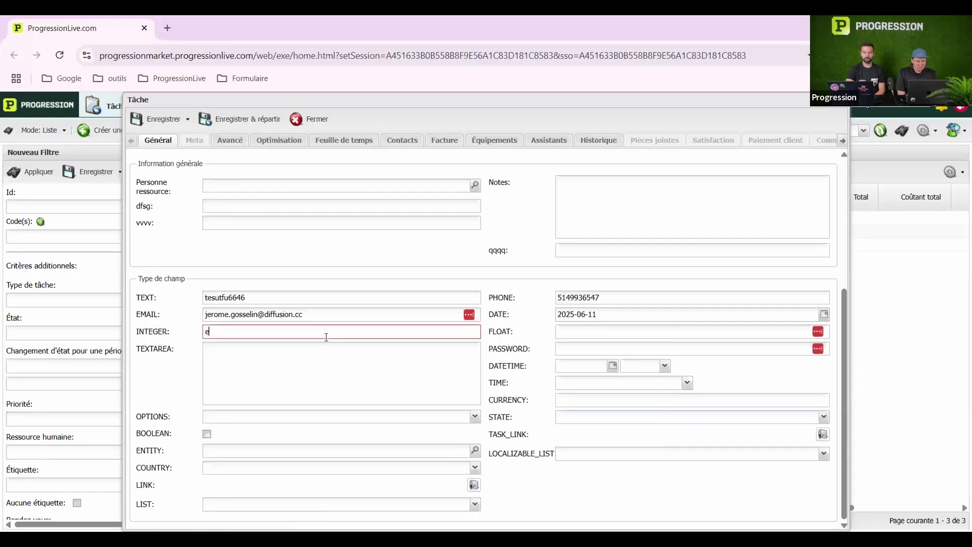
pyautogui.write('36523')
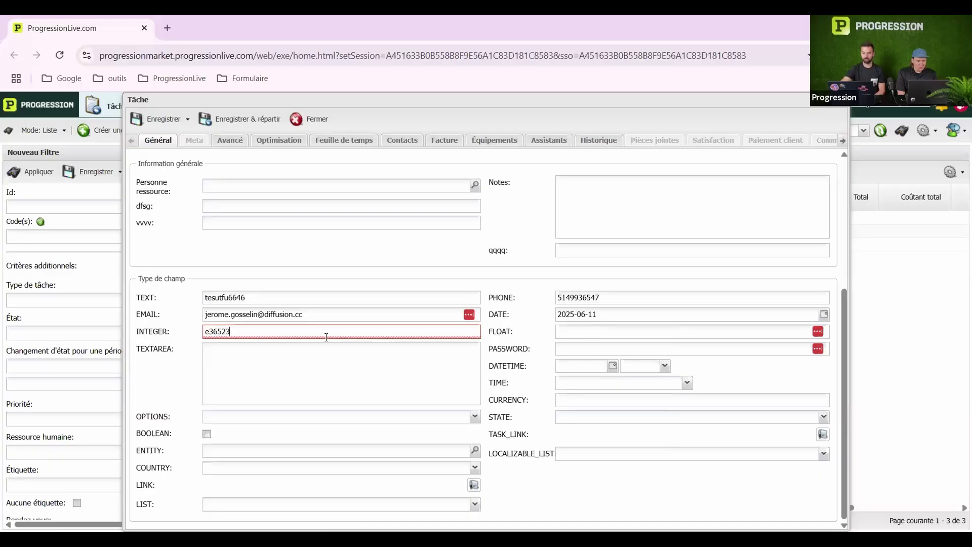
pyautogui.hotkey('ctrl', 'a')
pyautogui.press('BackSpace')
pyautogui.write('69')
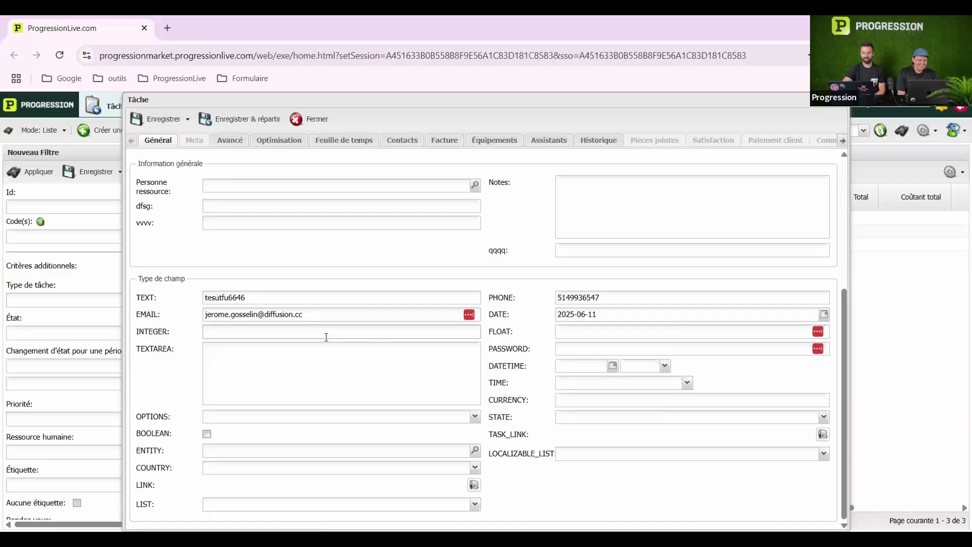
pyautogui.write('35')
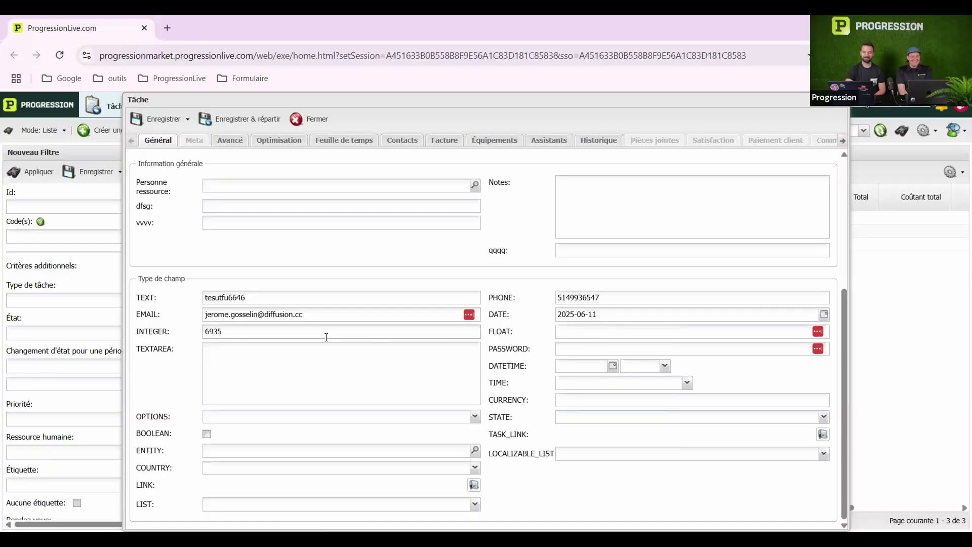
pyautogui.click(664, 328)
# Enter FLOAT 12.25, filler text in TEXTAREA and a password in PASSWORD
pyautogui.write('12.25')
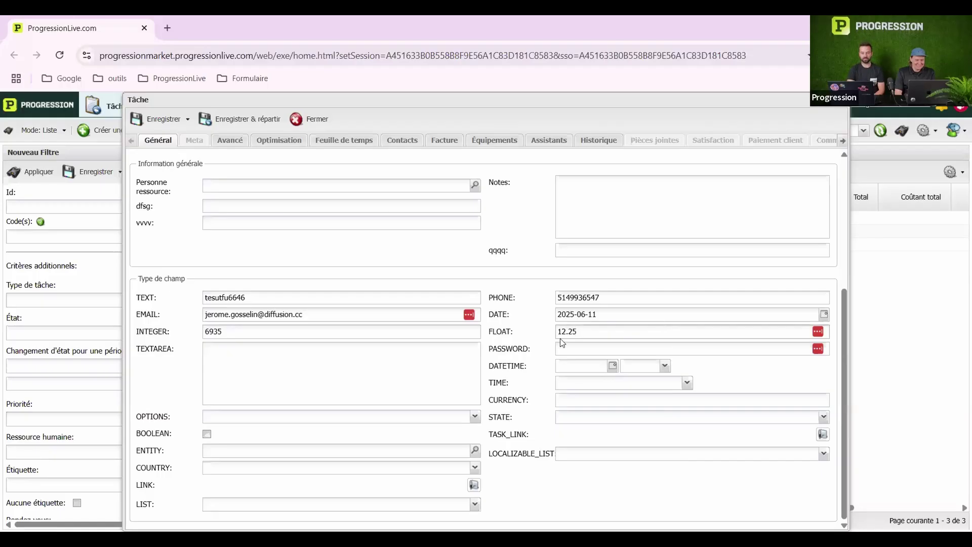
pyautogui.click(251, 360)
pyautogui.write('jashhfdljasfludy')
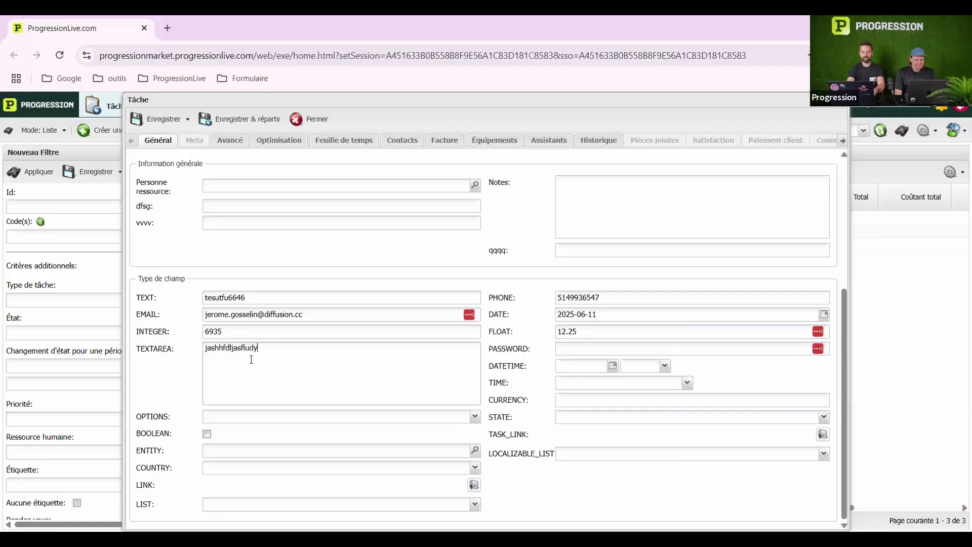
pyautogui.write('fulaf  eakgdaeyvdy')
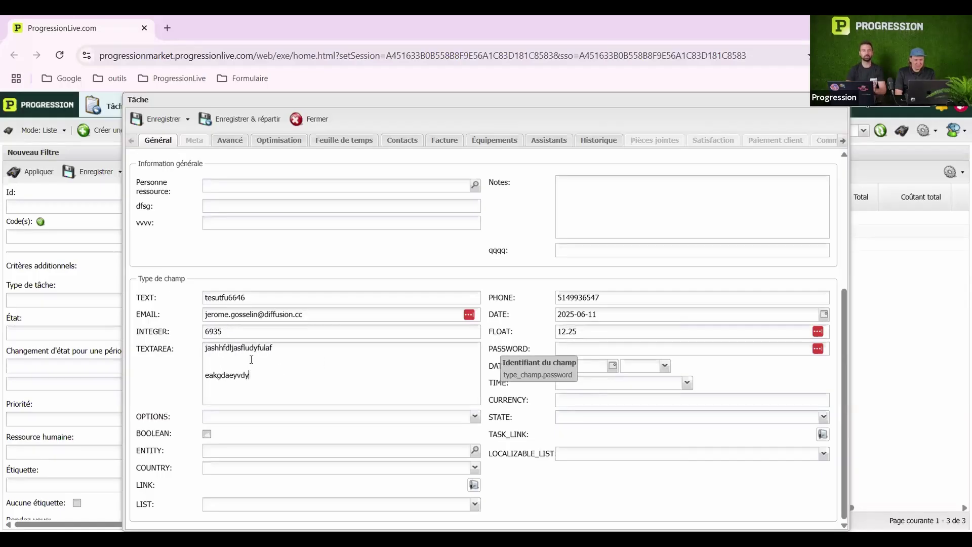
pyautogui.click(764, 349)
pyautogui.write('•••••••')
pyautogui.click(613, 365)
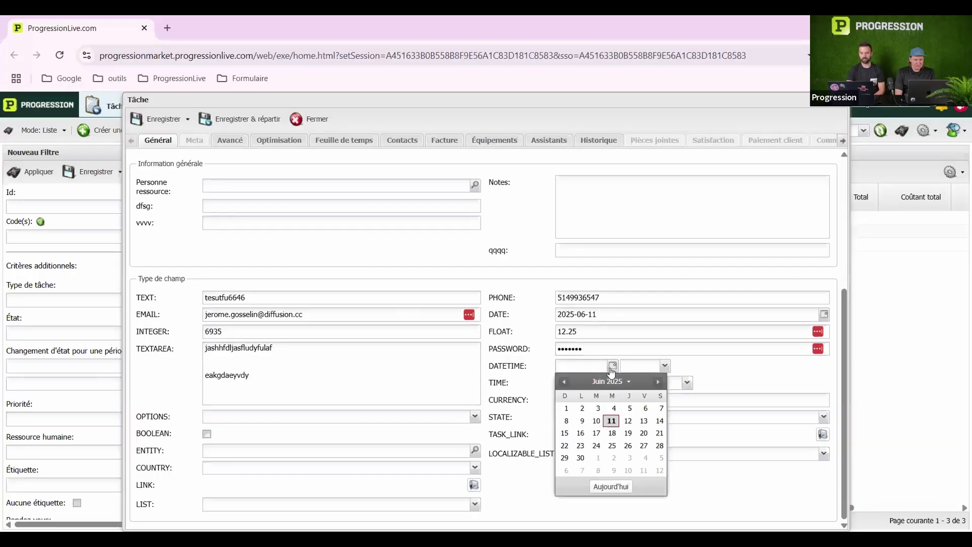
pyautogui.click(617, 432)
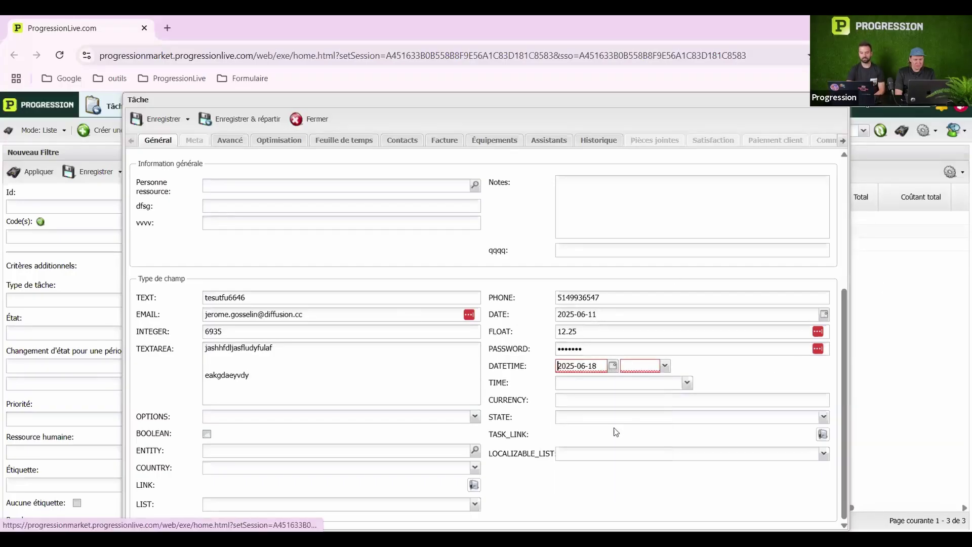
pyautogui.click(665, 366)
pyautogui.click(635, 273)
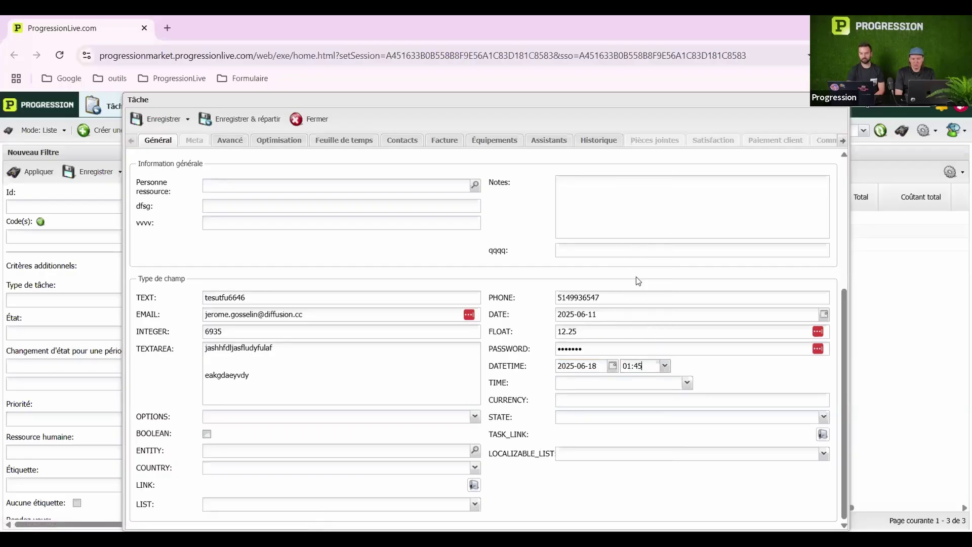
pyautogui.click(687, 383)
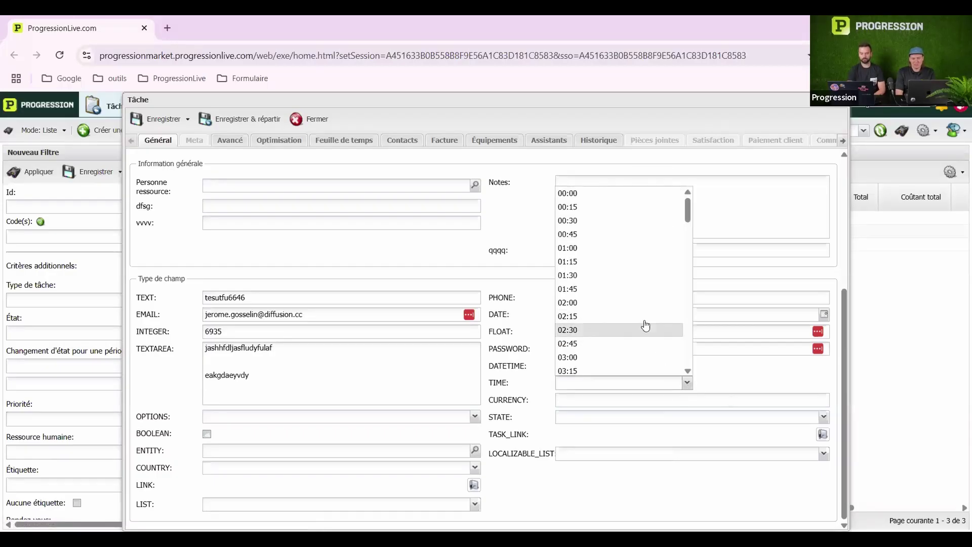
pyautogui.click(793, 369)
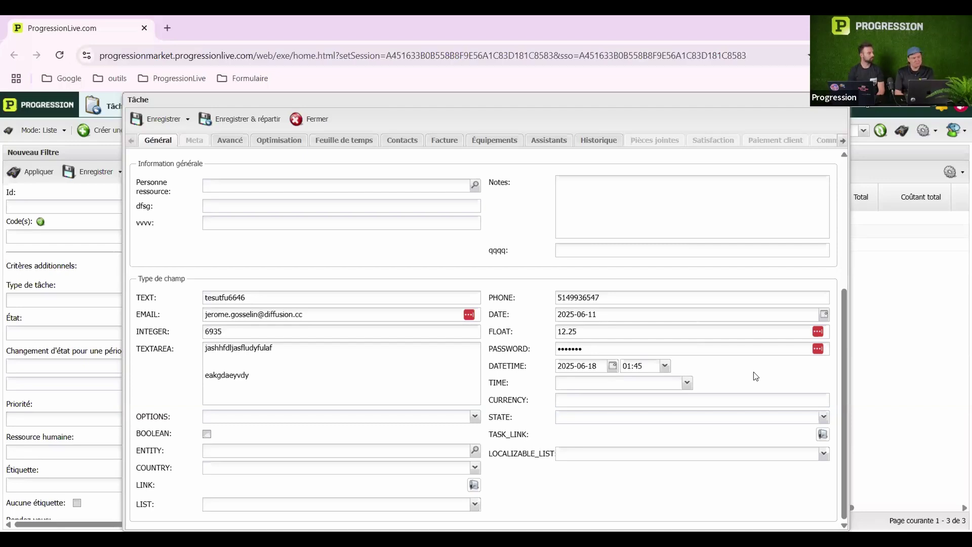
pyautogui.click(687, 384)
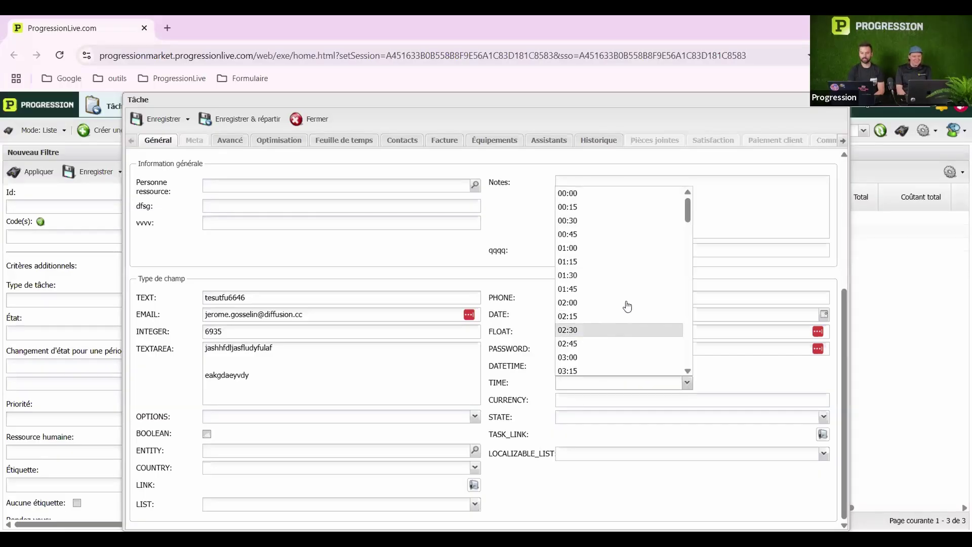
pyautogui.click(624, 289)
# Enter CURRENCY 21351 and set OPTIONS to Chèque / Check
pyautogui.click(588, 404)
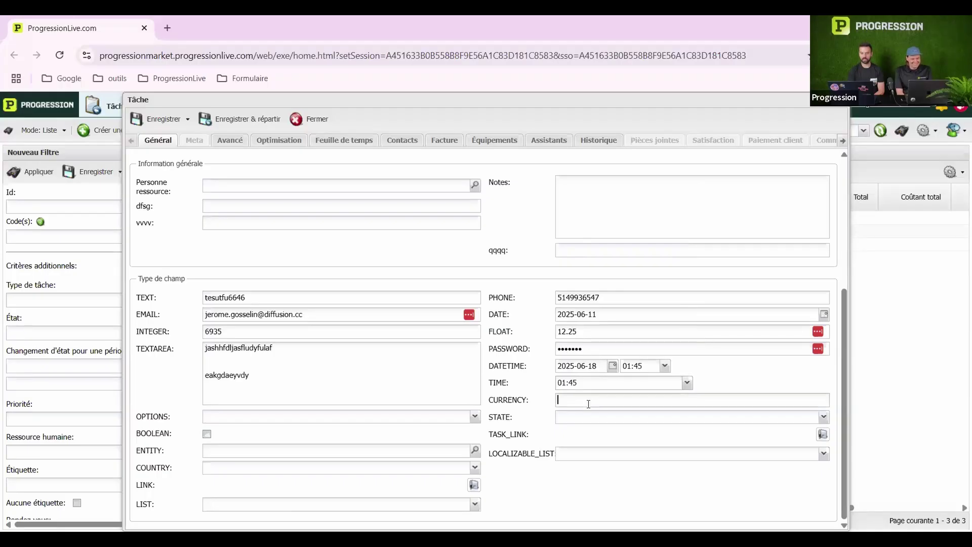
pyautogui.write('21351')
pyautogui.click(425, 416)
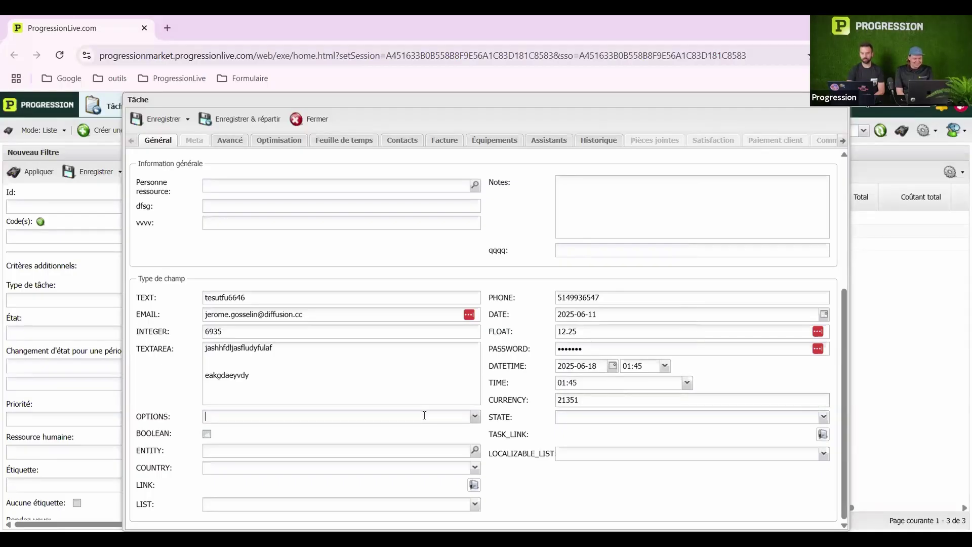
pyautogui.click(477, 416)
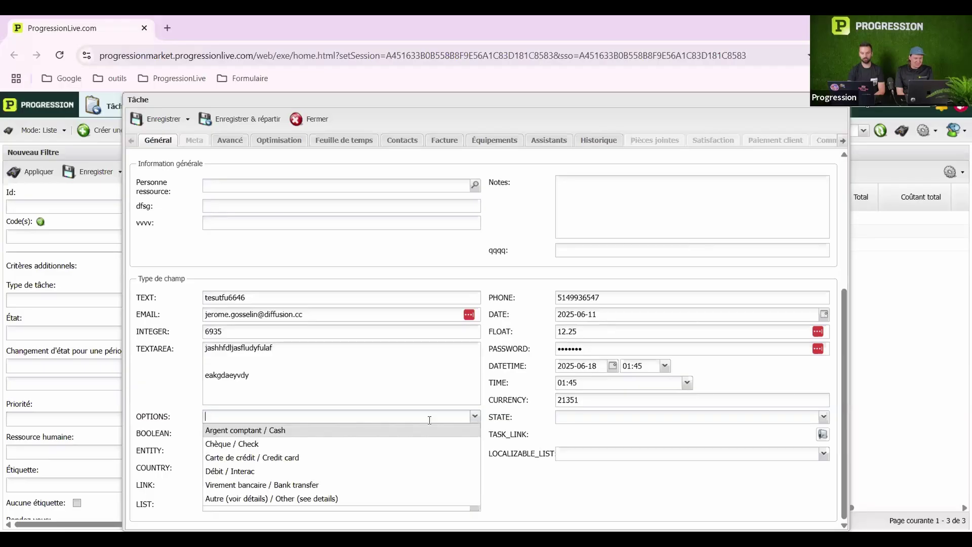
pyautogui.click(338, 445)
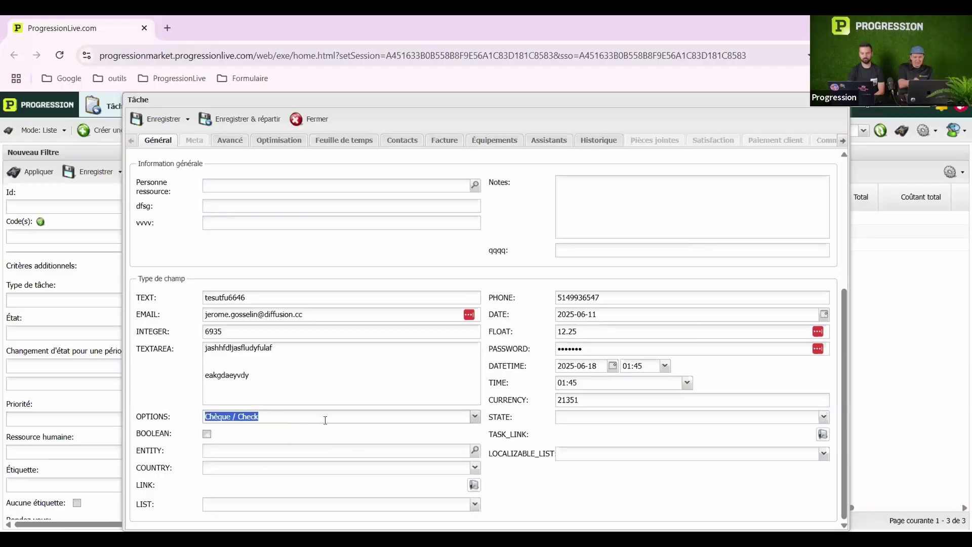
pyautogui.click(616, 423)
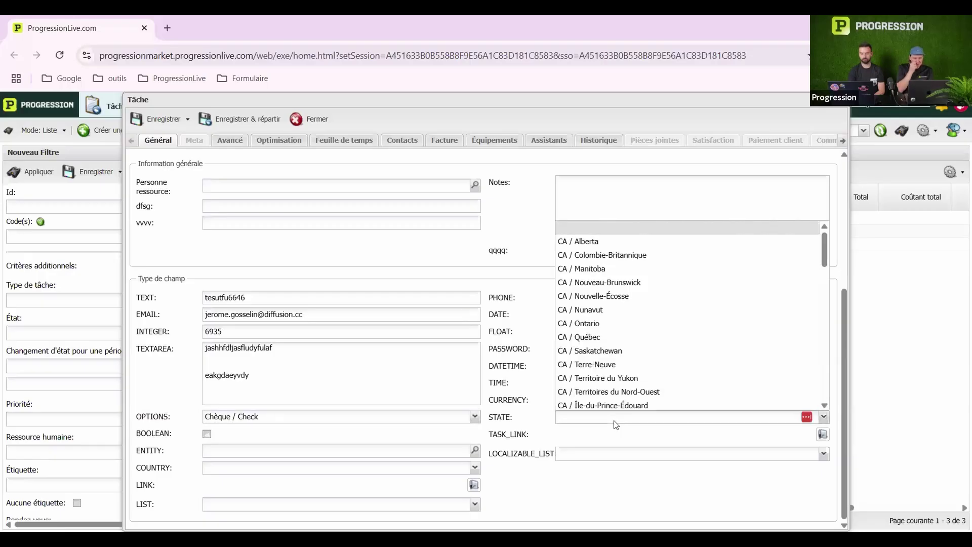
pyautogui.scroll(-2, 623, 347)
pyautogui.scroll(2, 623, 348)
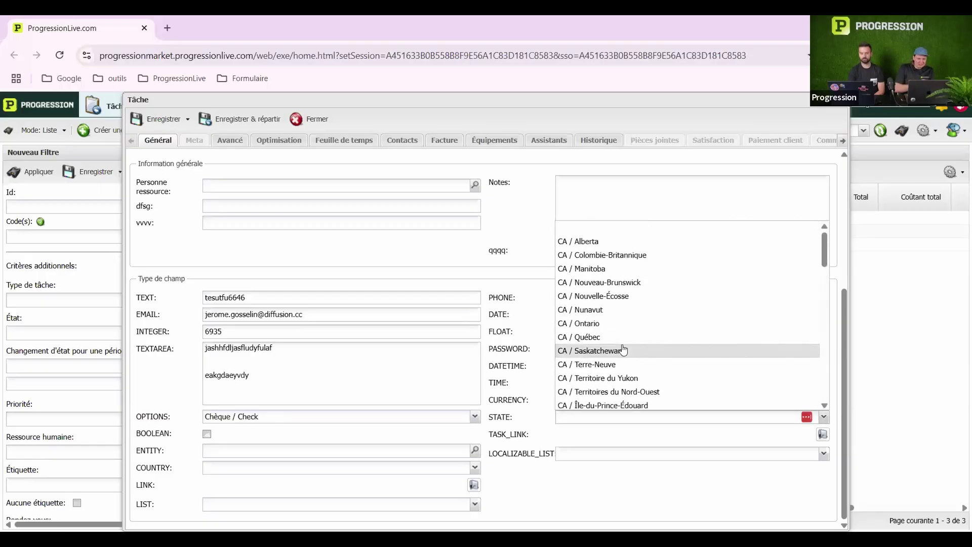
pyautogui.click(360, 413)
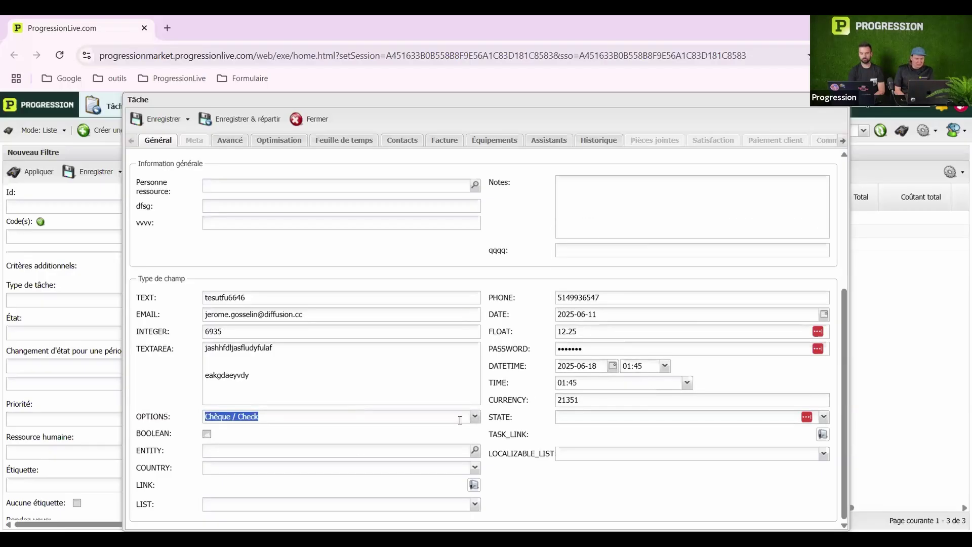
pyautogui.click(439, 422)
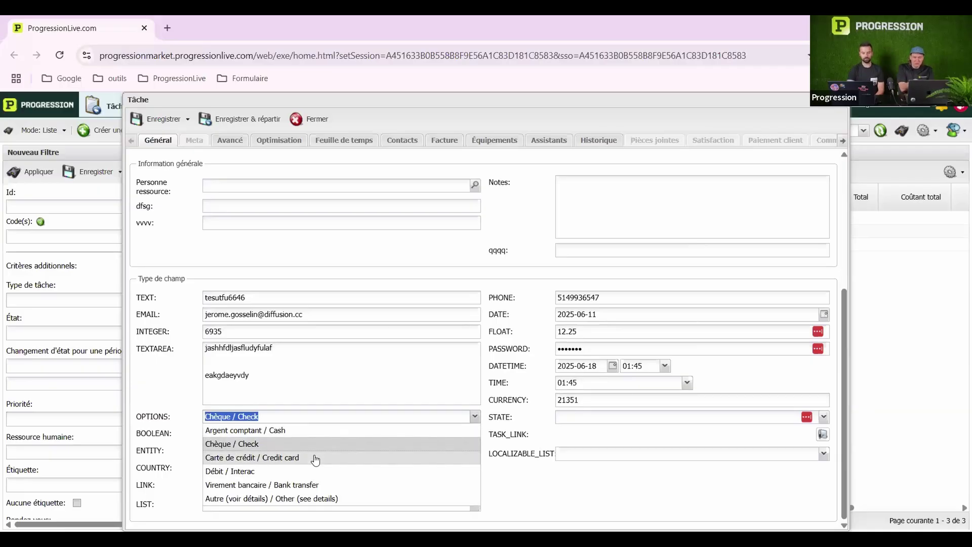
pyautogui.click(543, 473)
# Set LOCALIZABLE_LIST to Bas, STATE to CA / Colombie-Britannique, and turn BOOLEAN on
pyautogui.click(753, 453)
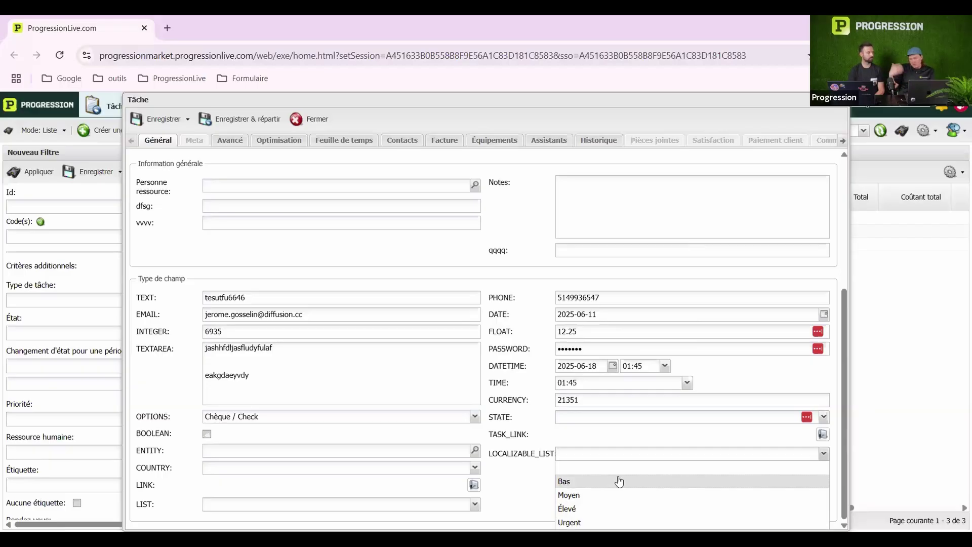
pyautogui.click(619, 481)
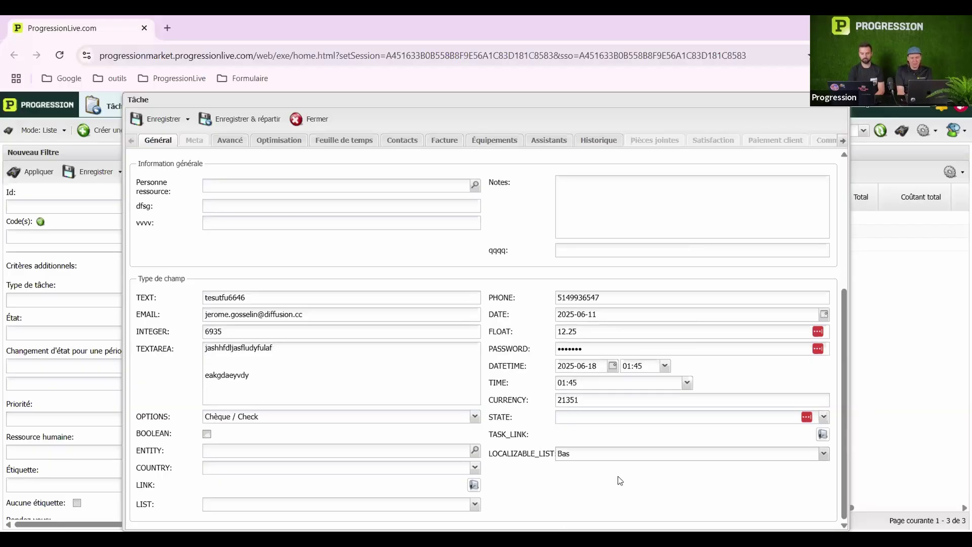
pyautogui.click(727, 421)
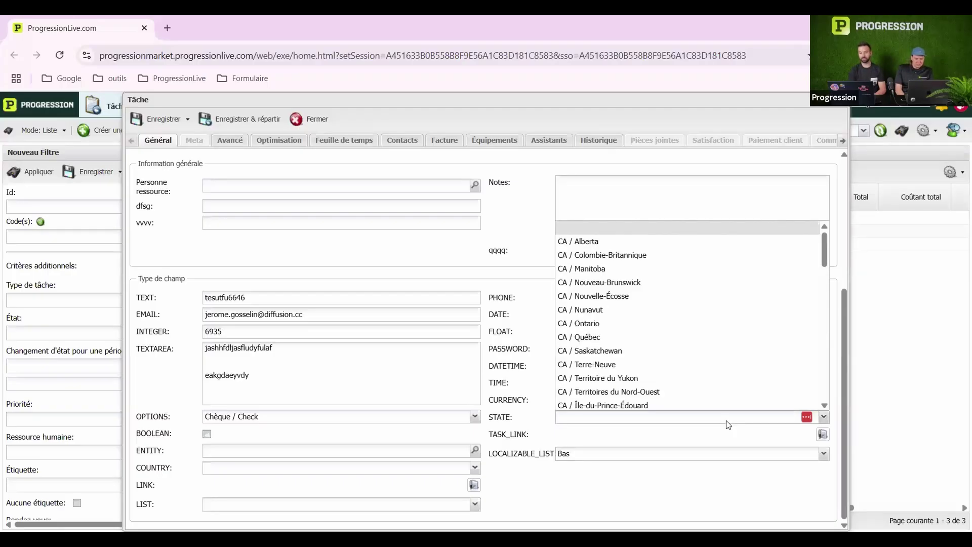
pyautogui.scroll(-15, 707, 309)
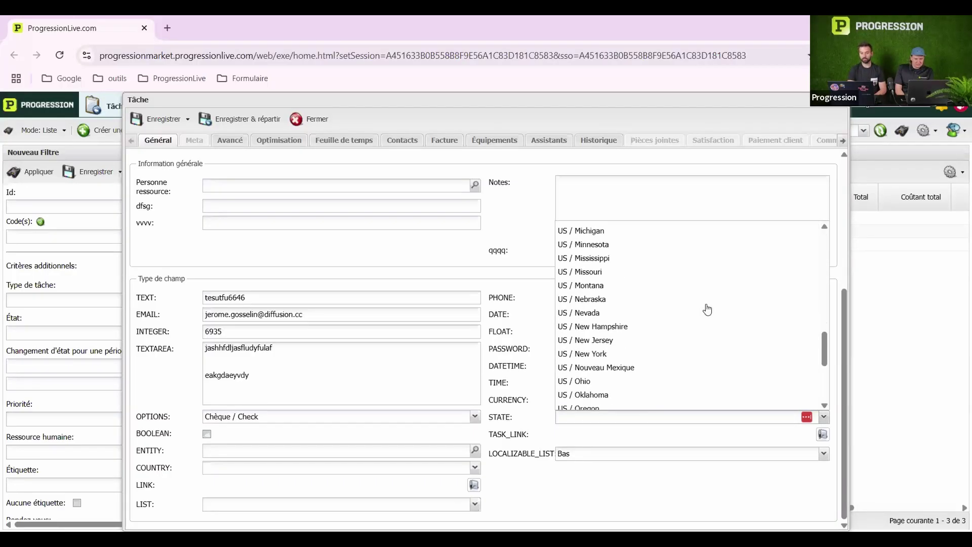
pyautogui.scroll(15, 708, 309)
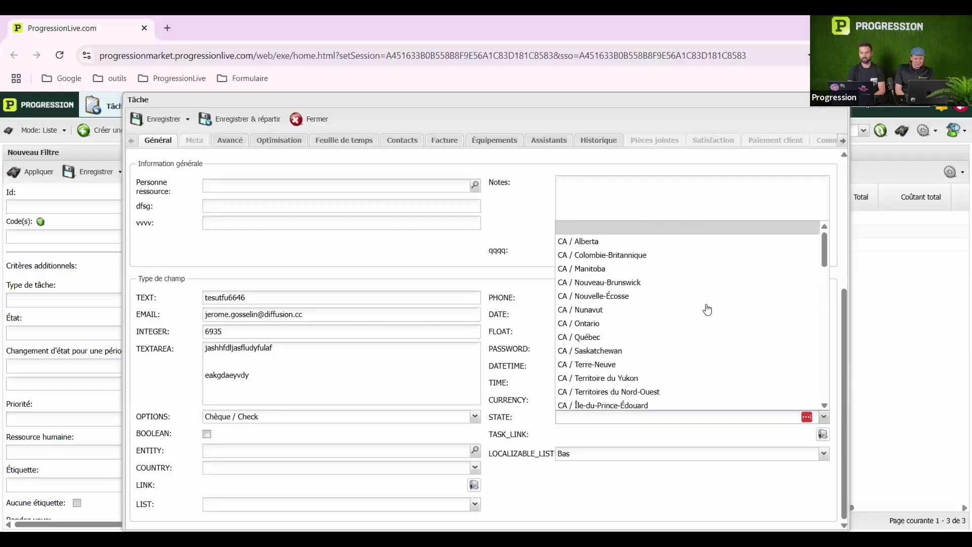
pyautogui.click(673, 255)
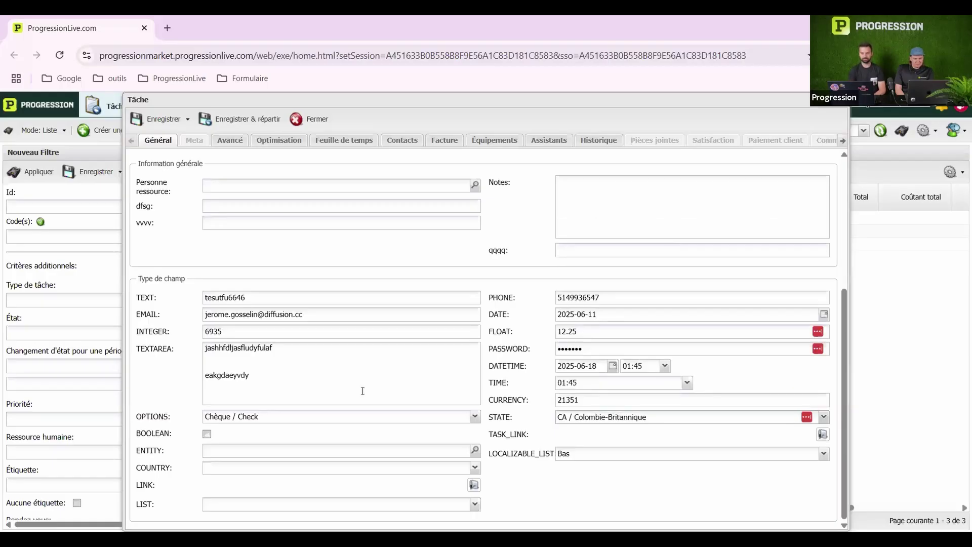
pyautogui.click(208, 437)
# Fill ENTITY with a person from the list and set COUNTRY to Pérou
pyautogui.click(474, 451)
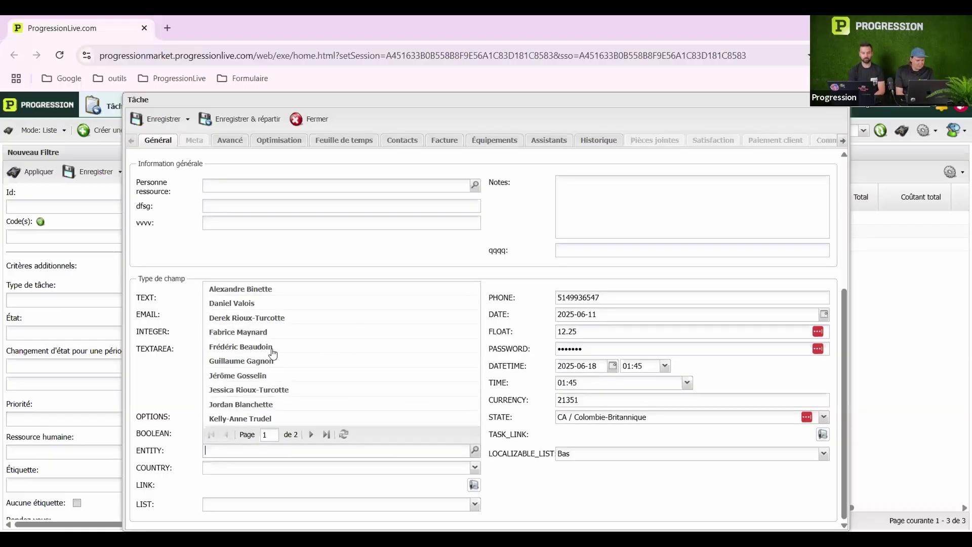
pyautogui.click(258, 381)
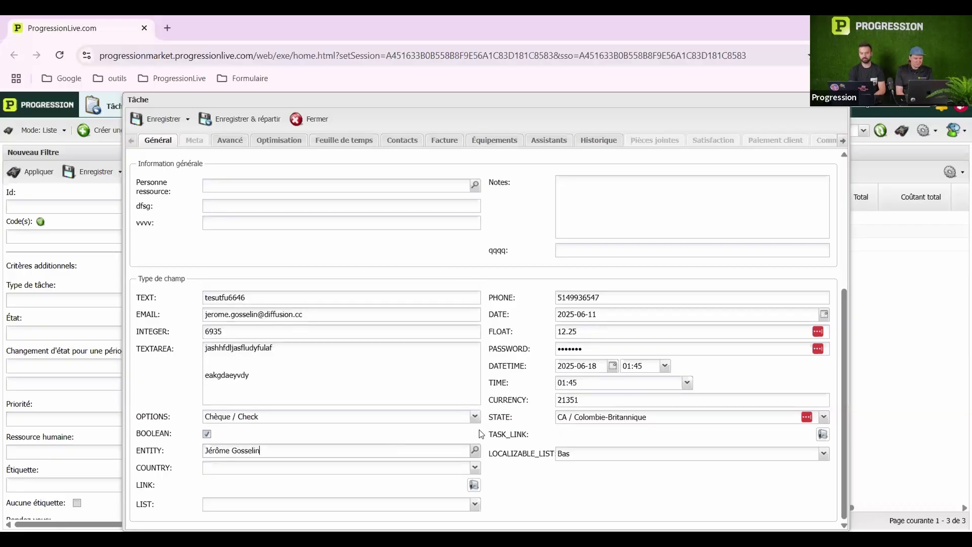
pyautogui.click(296, 469)
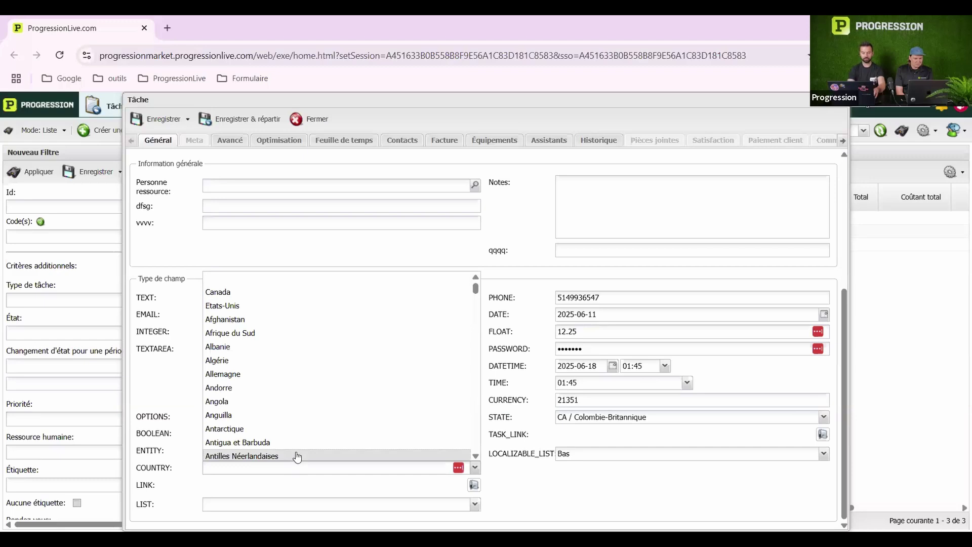
pyautogui.click(270, 470)
pyautogui.click(270, 470)
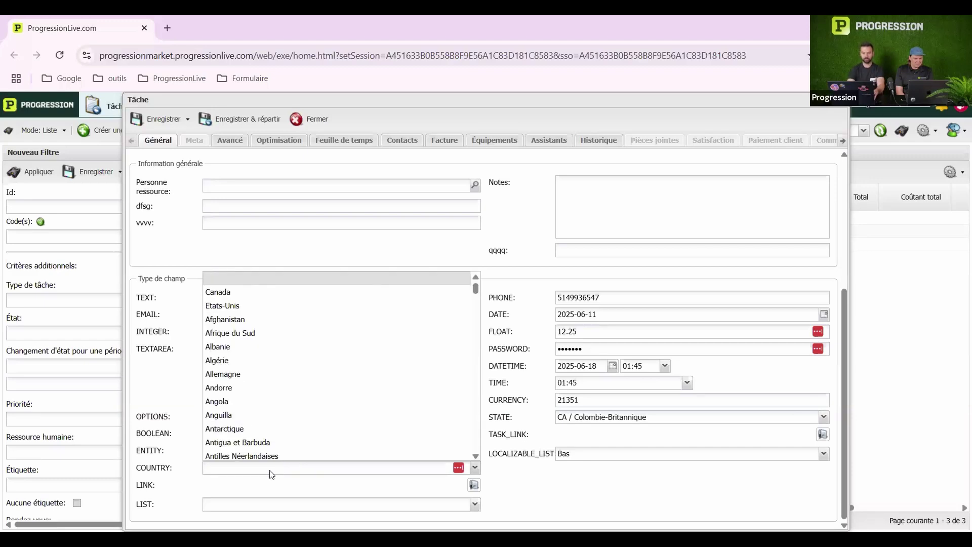
pyautogui.scroll(-20, 278, 459)
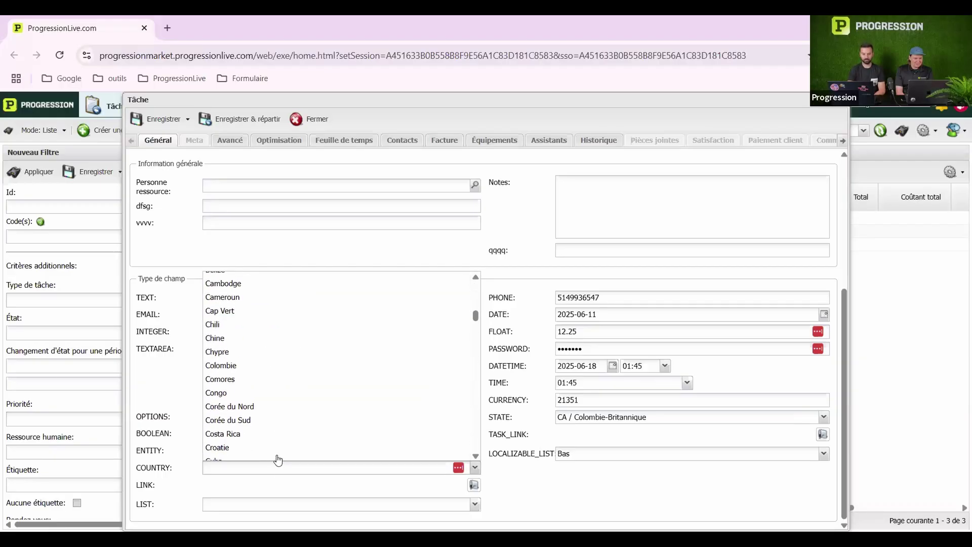
pyautogui.scroll(-20, 278, 460)
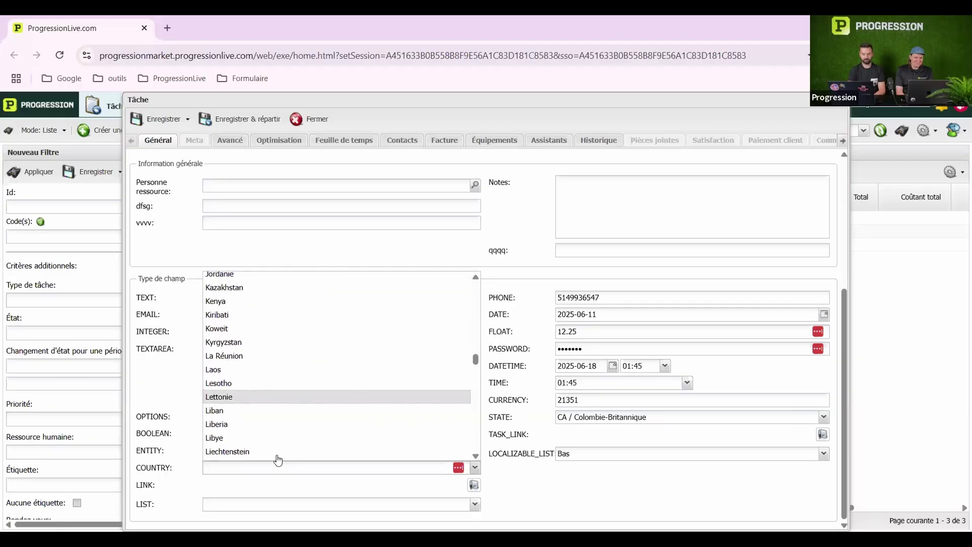
pyautogui.scroll(1, 278, 459)
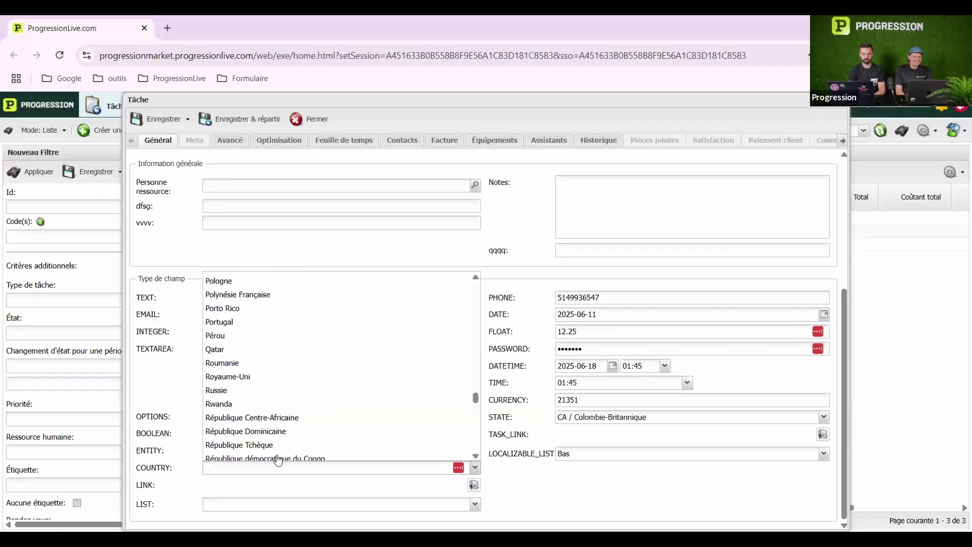
pyautogui.click(252, 336)
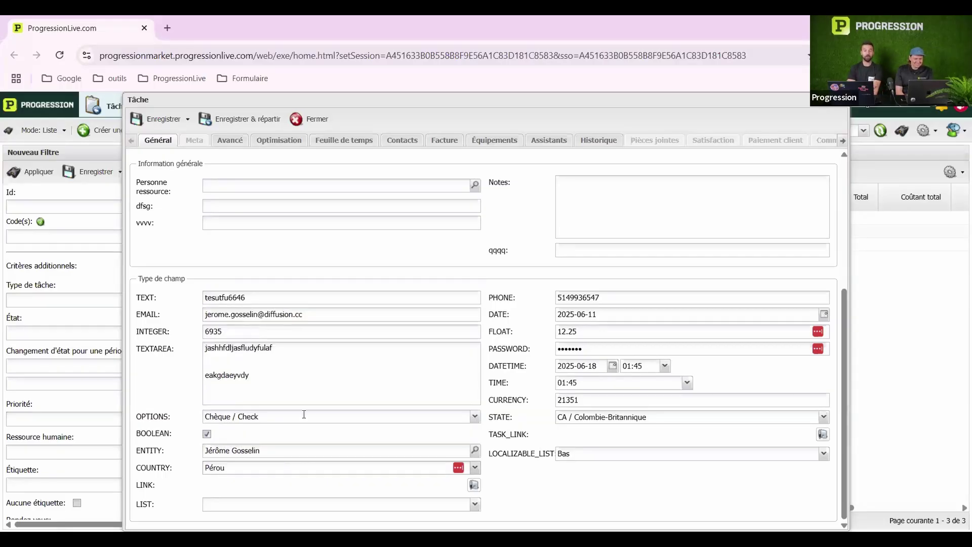
pyautogui.click(474, 485)
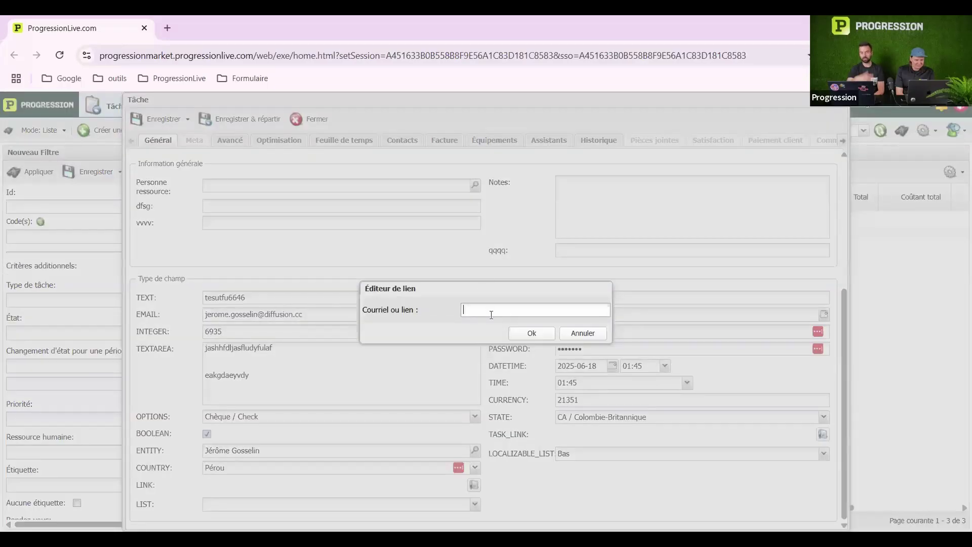
# Try a test web address in the LINK editor, then cancel without adding a link
pyautogui.write('www.google.com')
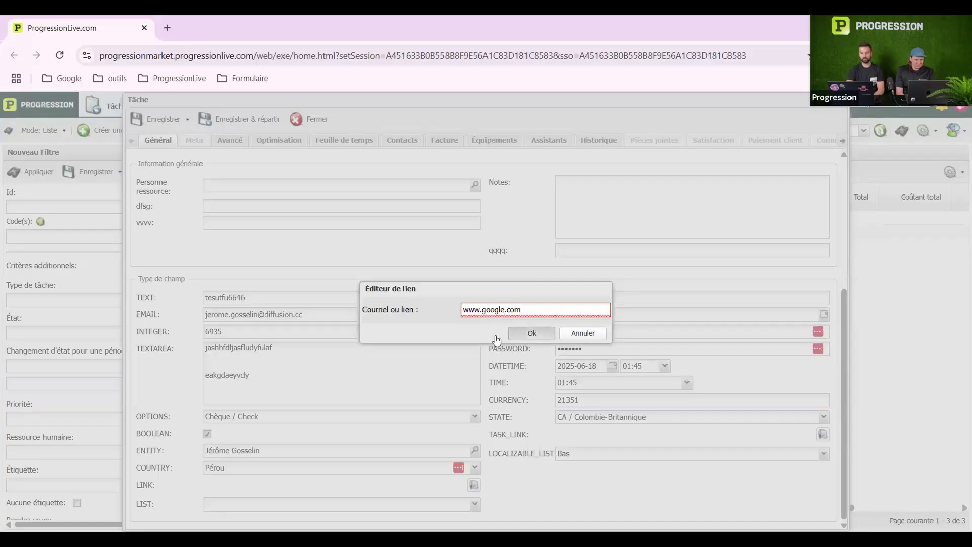
pyautogui.moveTo(521, 310); pyautogui.dragTo(388, 316)
pyautogui.press('BackSpace')
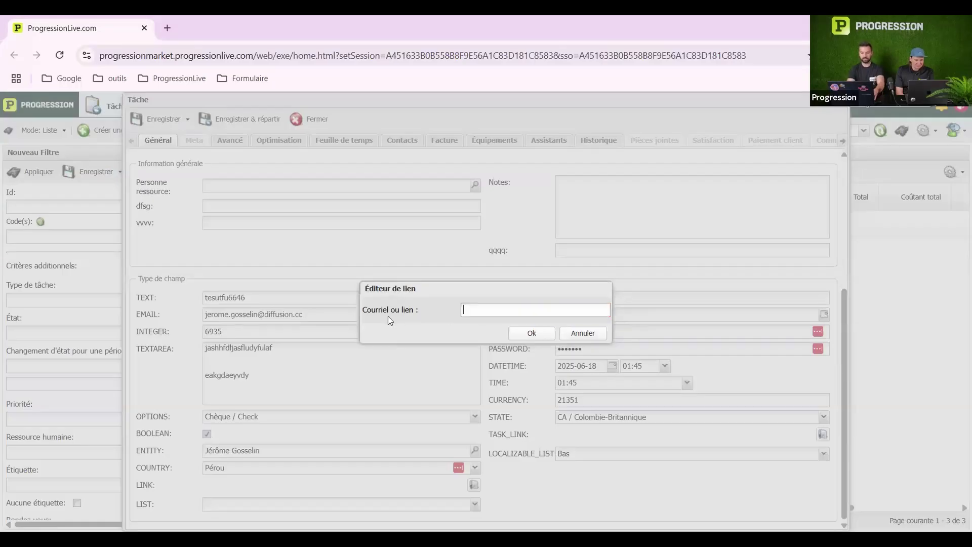
pyautogui.write('jerome.gos')
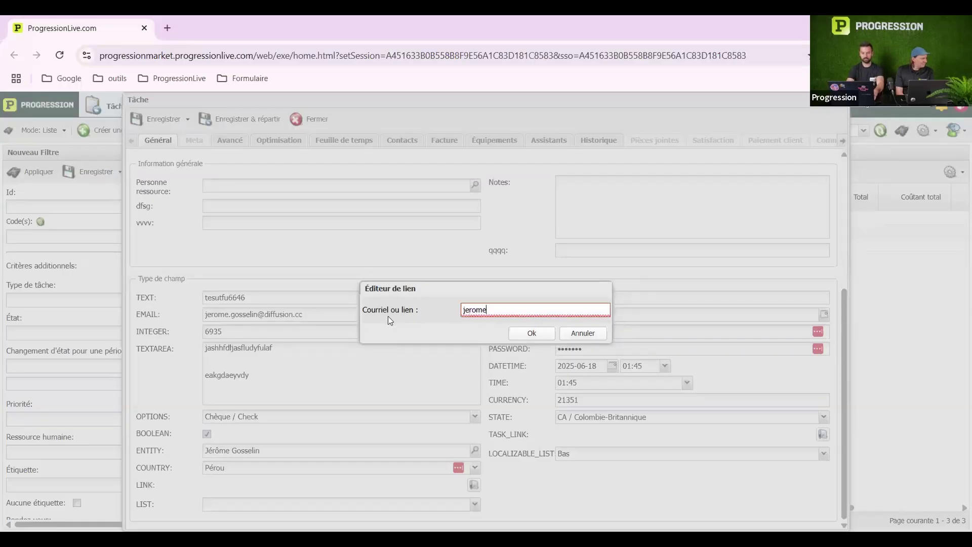
pyautogui.press('BackSpace')
pyautogui.press('BackSpace')
pyautogui.press('BackSpace')
pyautogui.press('BackSpace')
pyautogui.press('BackSpace')
pyautogui.press('BackSpace')
pyautogui.press('BackSpace')
pyautogui.press('BackSpace')
pyautogui.press('BackSpace')
pyautogui.press('BackSpace')
pyautogui.click(583, 333)
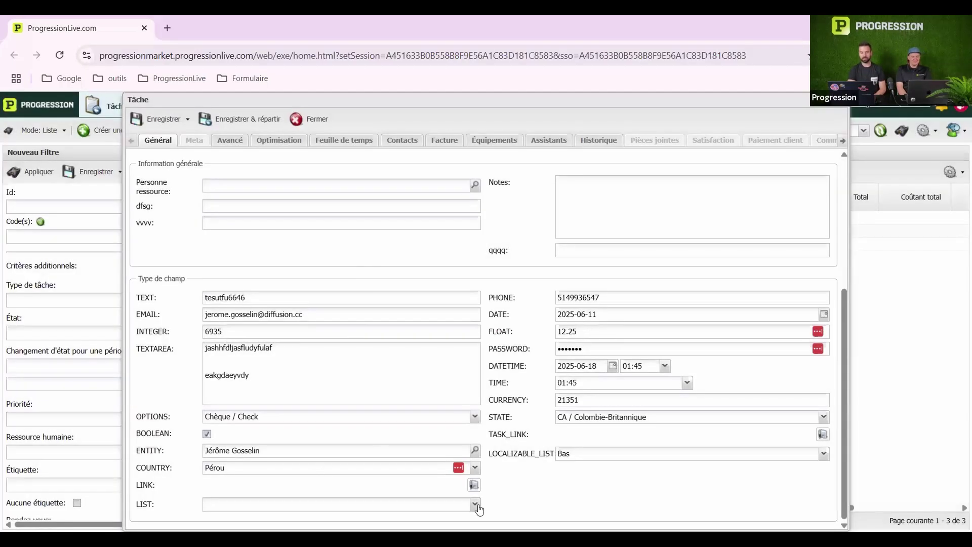
# Set LIST to Carte de crédit / Credit card and save the Visite task
pyautogui.click(474, 504)
pyautogui.click(303, 450)
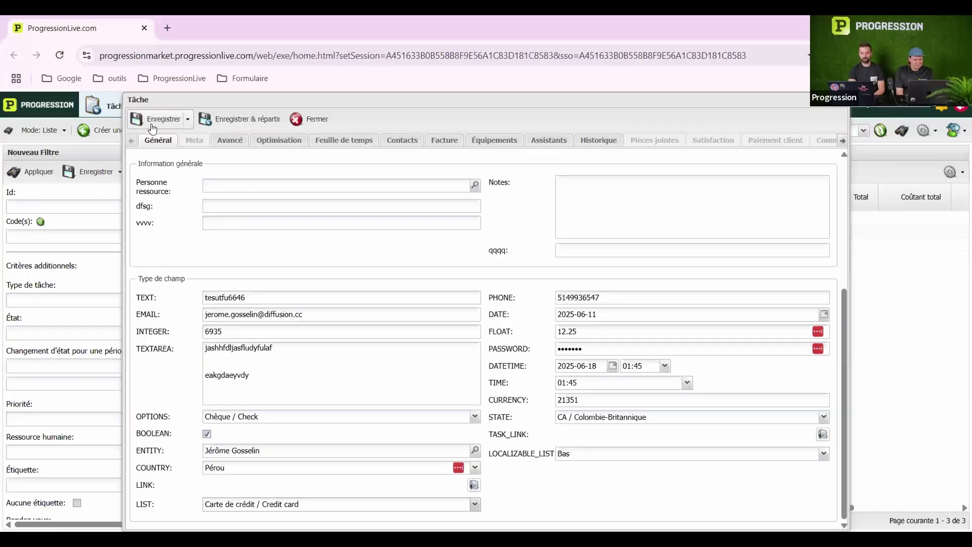
pyautogui.click(151, 123)
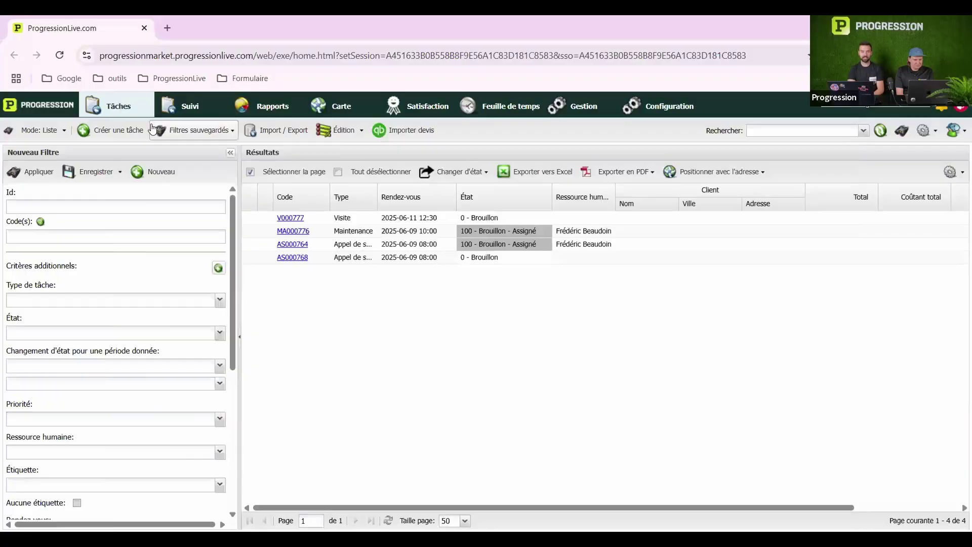
# Review the Détails property definitions of the Équipement type, then return to the Gestion area
pyautogui.click(685, 100)
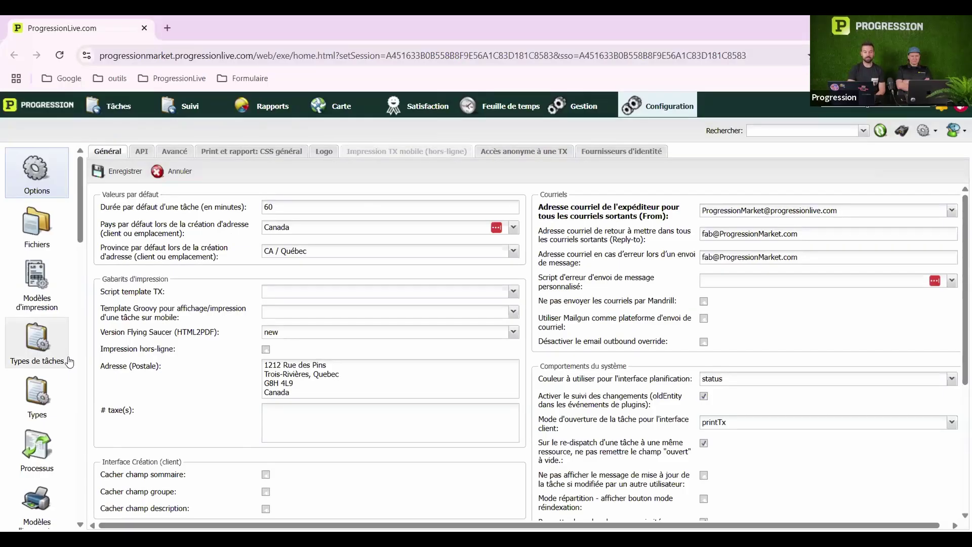
pyautogui.click(37, 389)
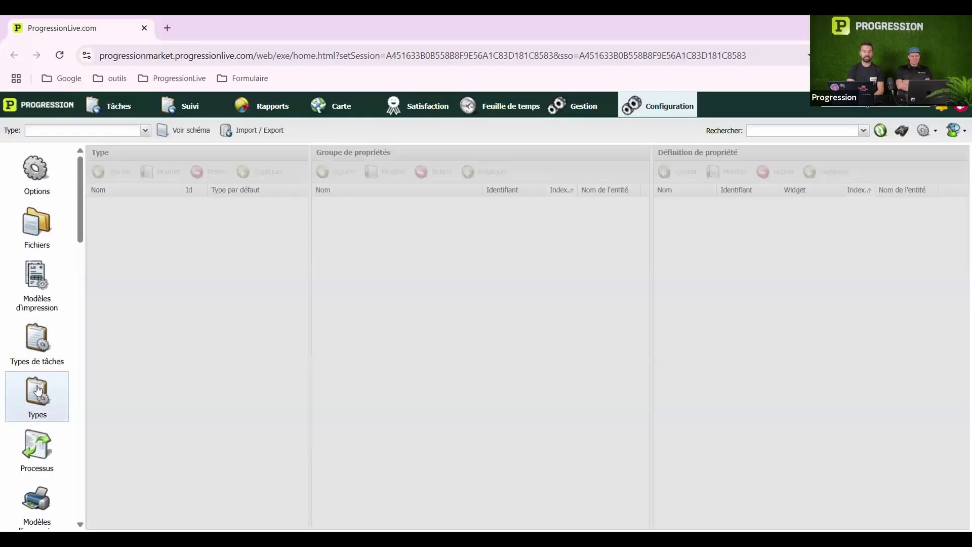
pyautogui.click(120, 131)
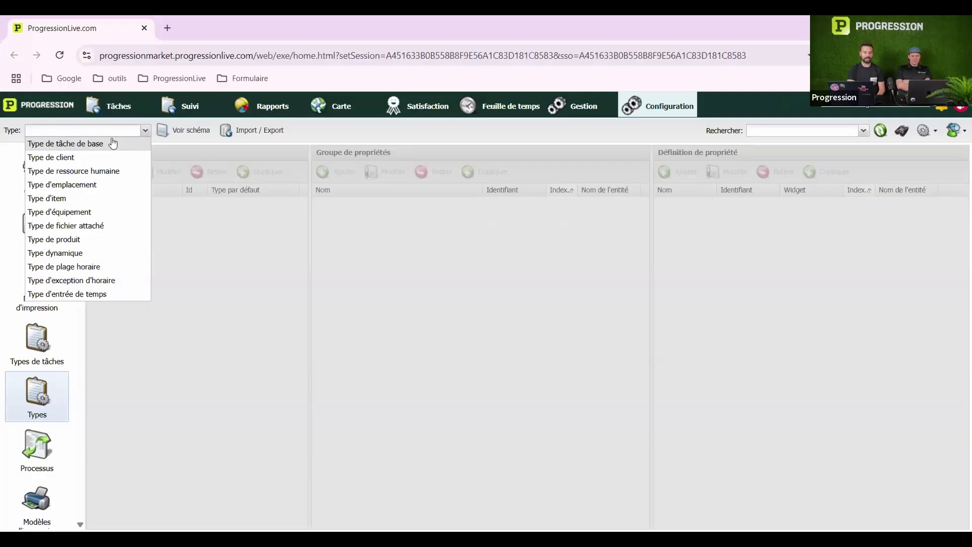
pyautogui.click(90, 212)
pyautogui.click(149, 206)
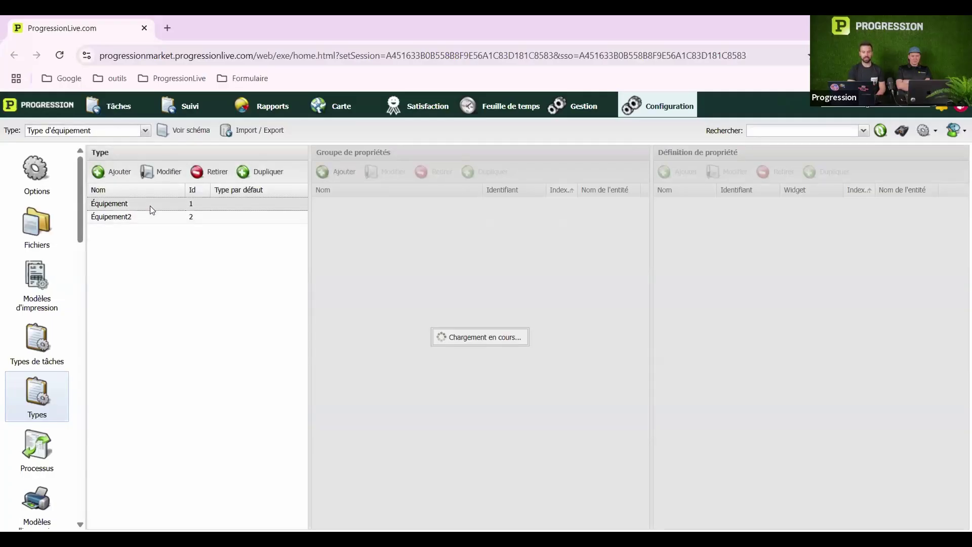
pyautogui.click(345, 202)
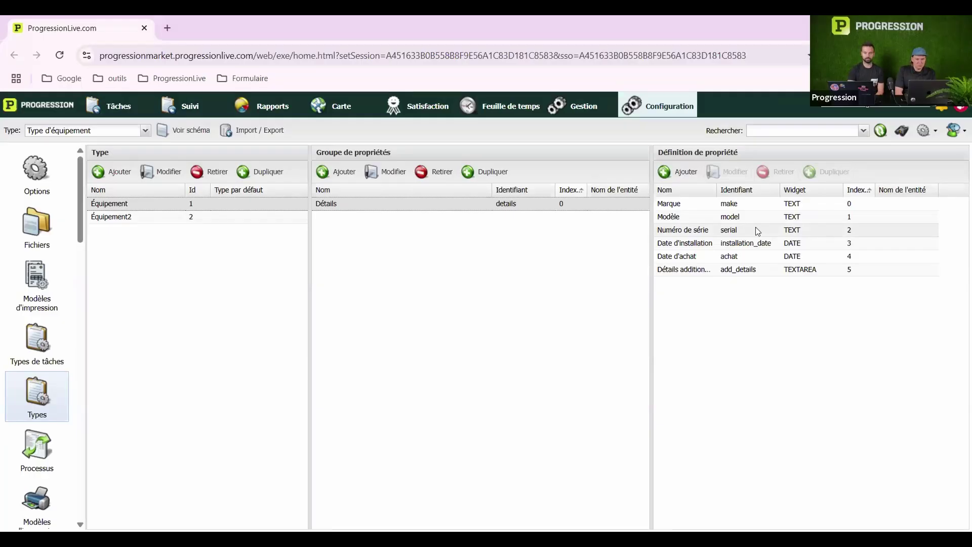
pyautogui.click(582, 106)
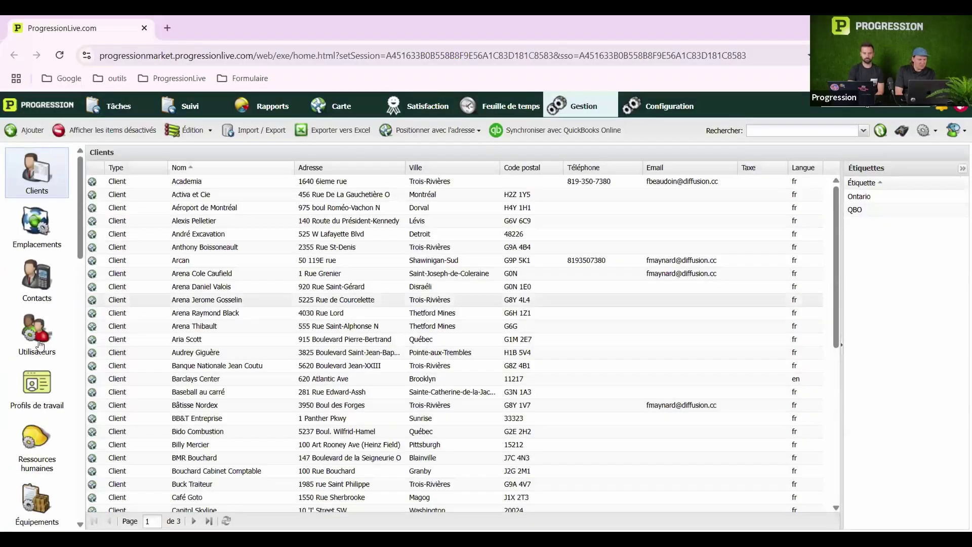
pyautogui.scroll(-4, 38, 375)
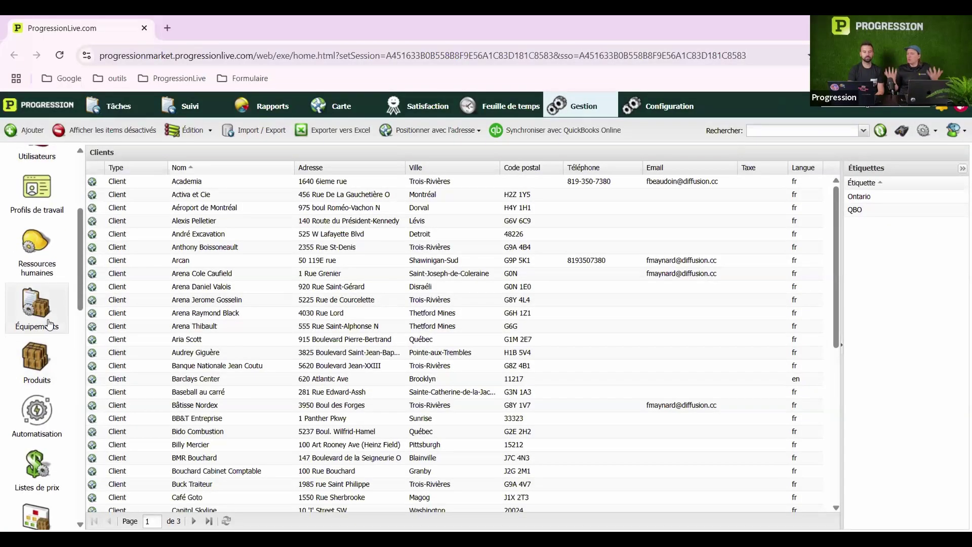
# Start a new equipment and switch its Type to Équipement2, then back to Équipement
pyautogui.click(45, 319)
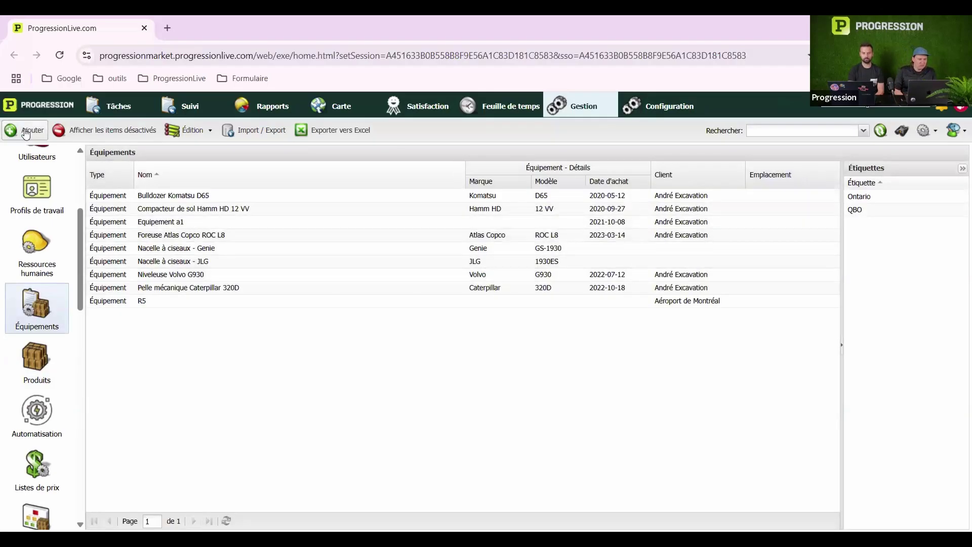
pyautogui.click(25, 130)
pyautogui.click(376, 257)
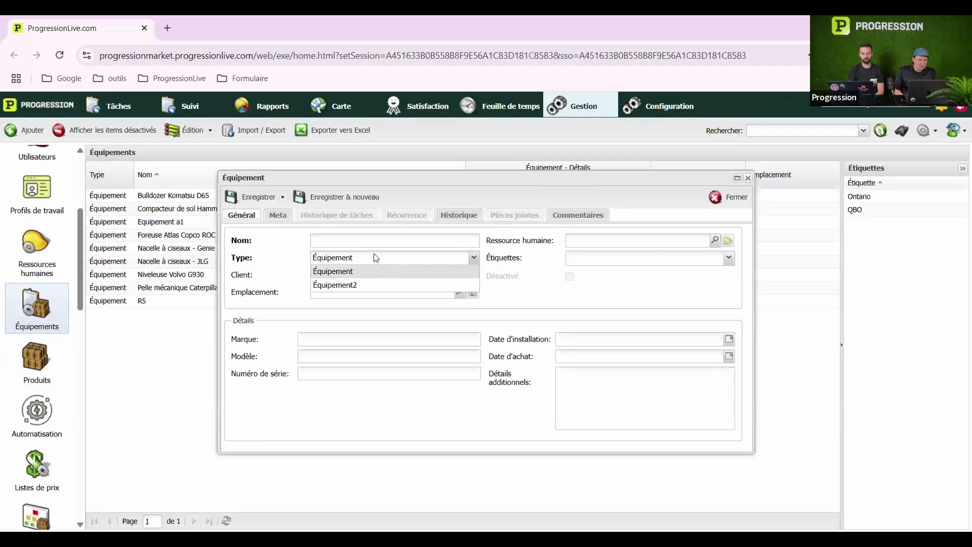
pyautogui.click(363, 284)
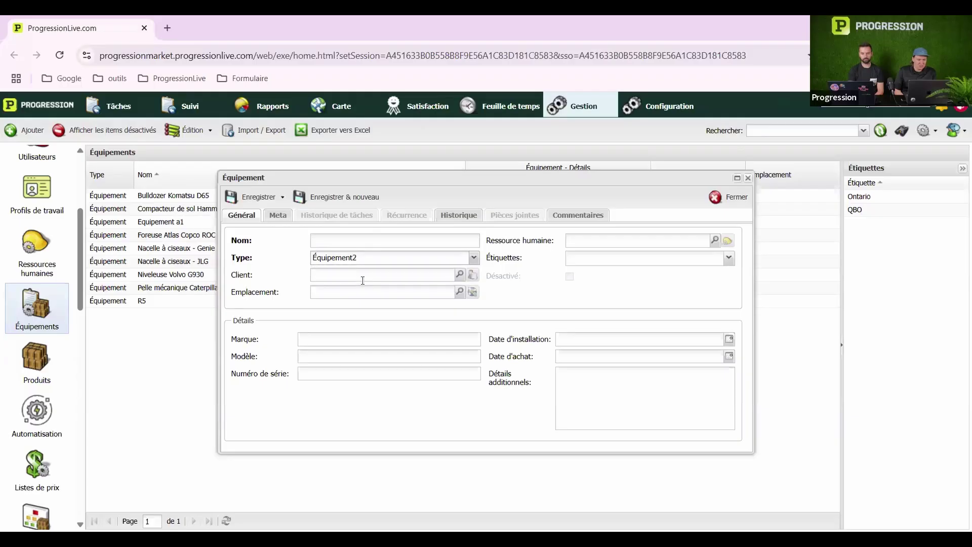
pyautogui.click(368, 257)
pyautogui.click(361, 274)
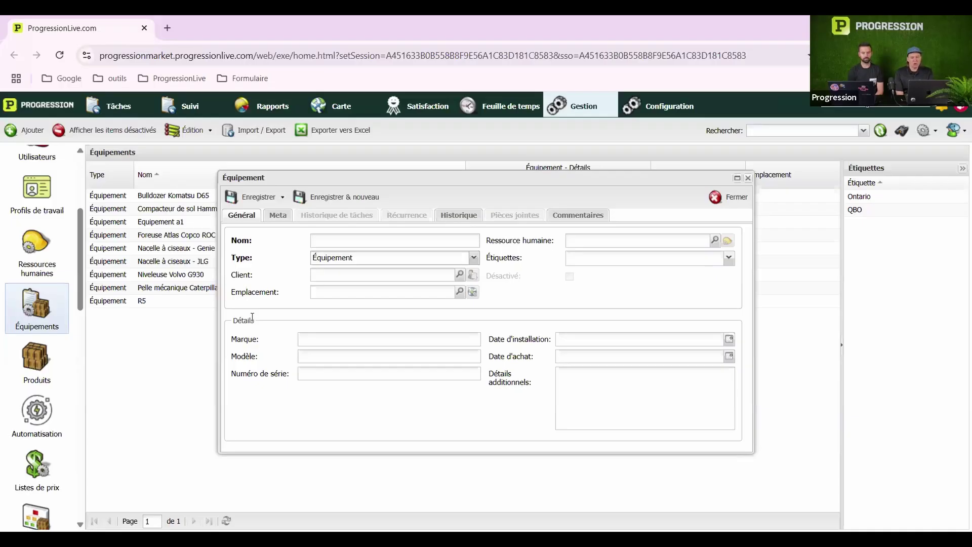
pyautogui.click(668, 106)
# Discard the new equipment form and list Appel de service's Informations générales base-type properties
pyautogui.click(748, 178)
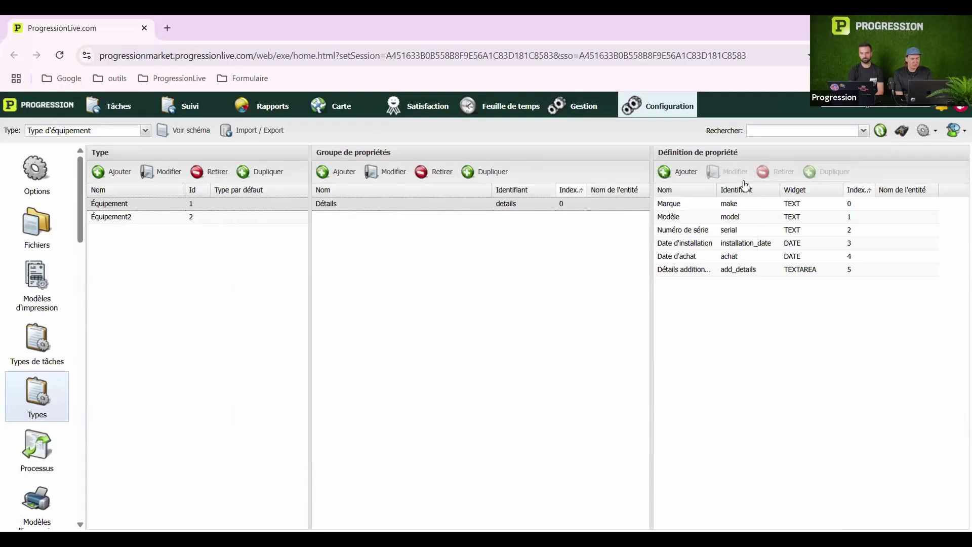
pyautogui.click(113, 133)
pyautogui.click(101, 143)
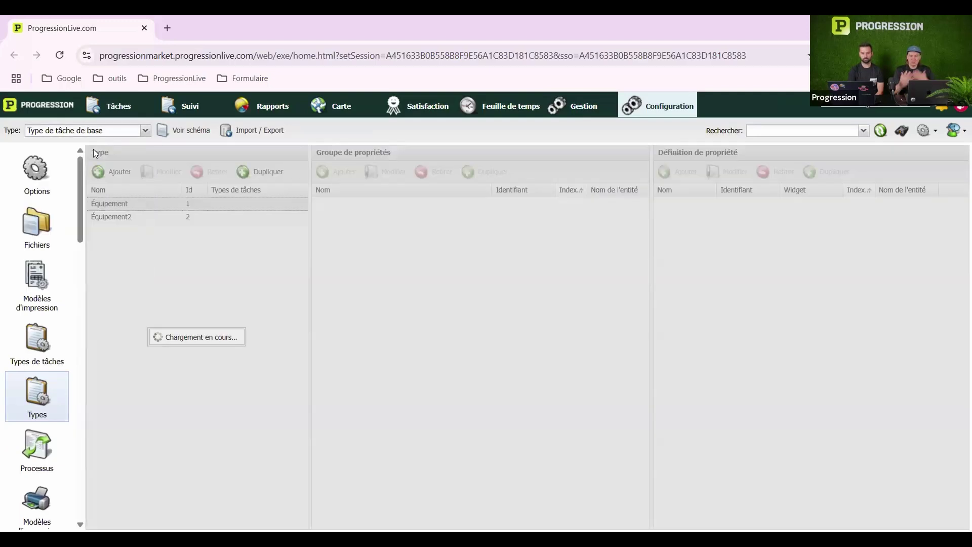
pyautogui.click(188, 203)
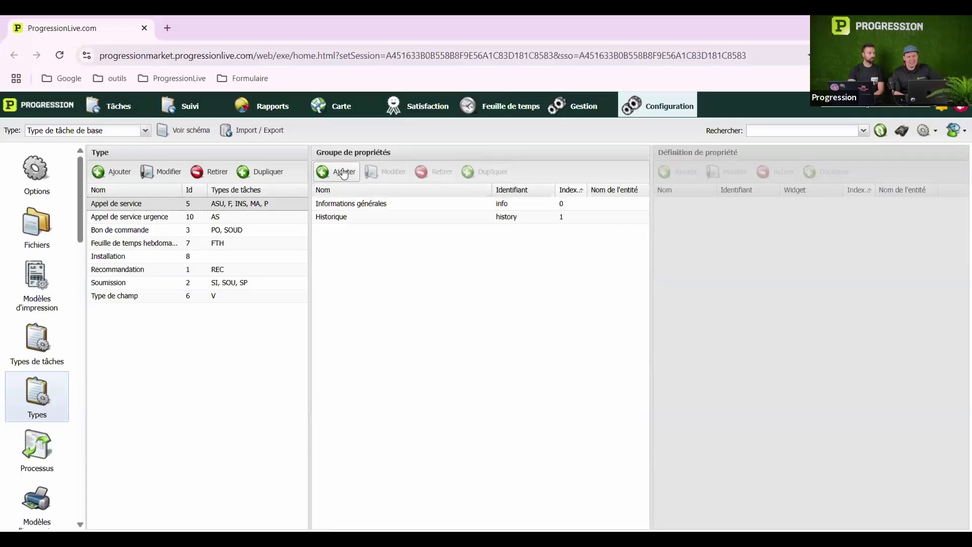
pyautogui.click(392, 206)
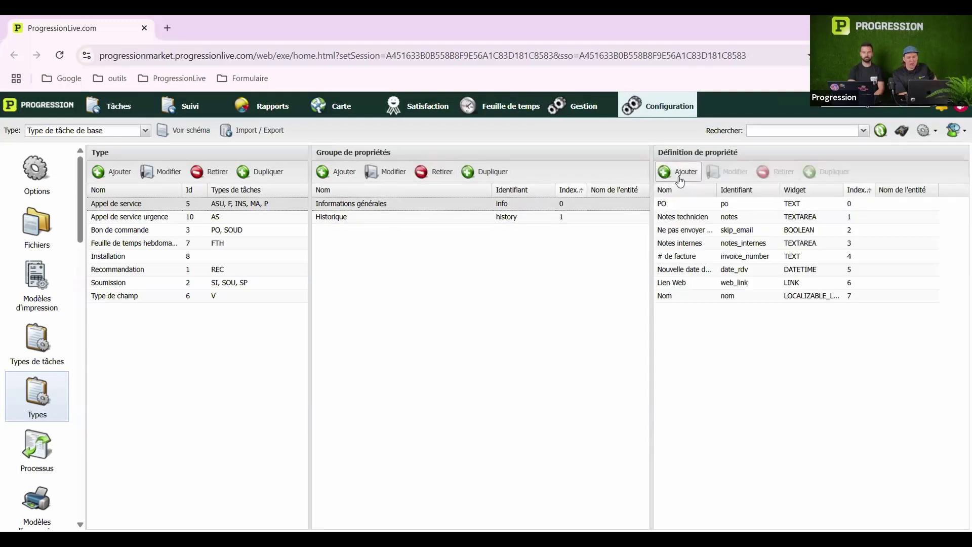